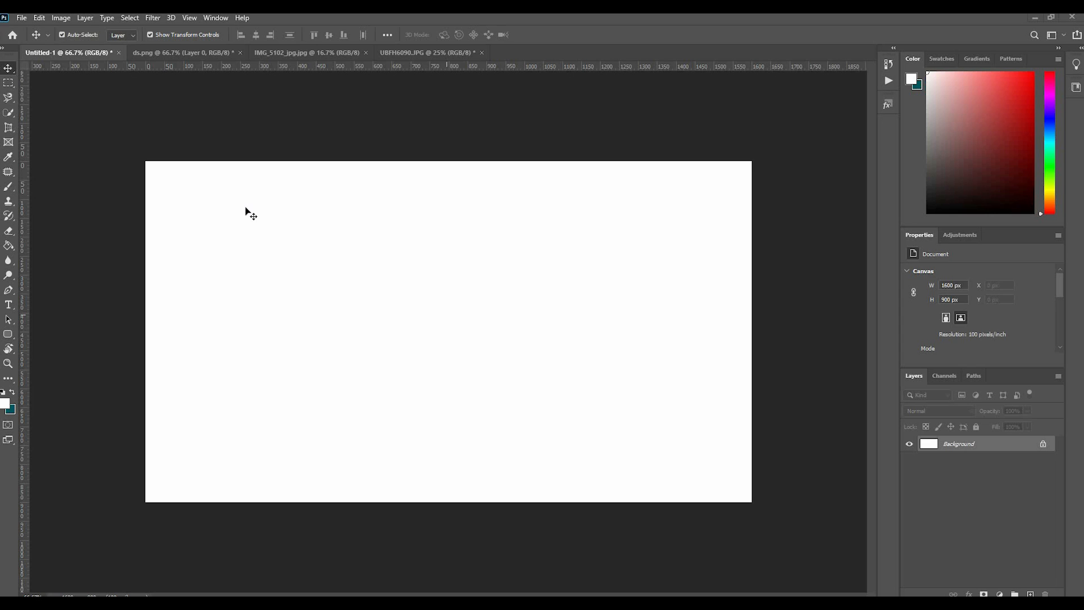
Look over the new document presets and settings, and leave them without creating a document.
key(ctrl+n)
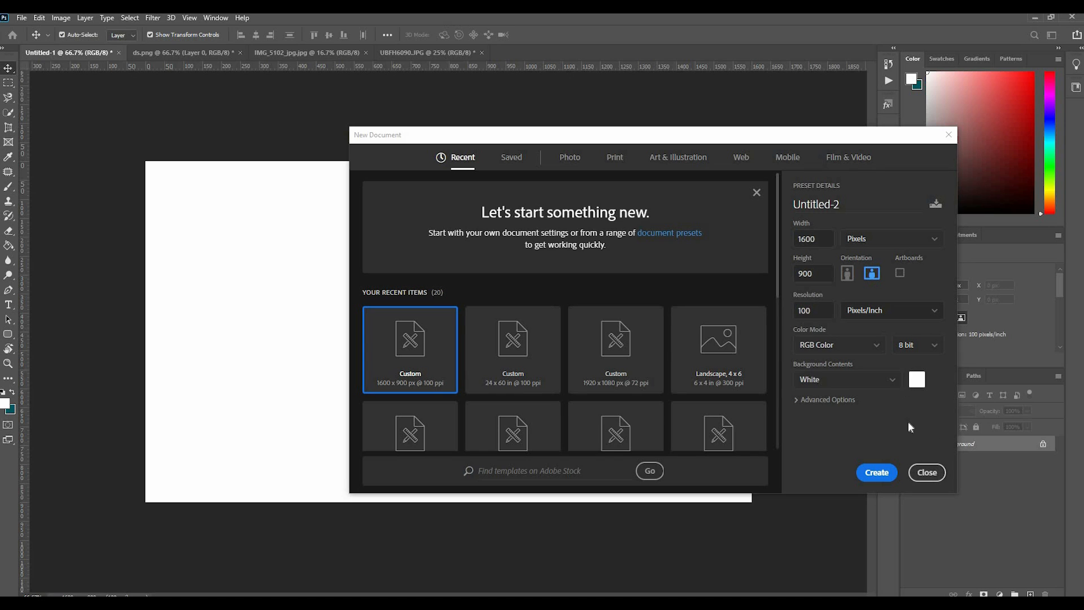
click(936, 473)
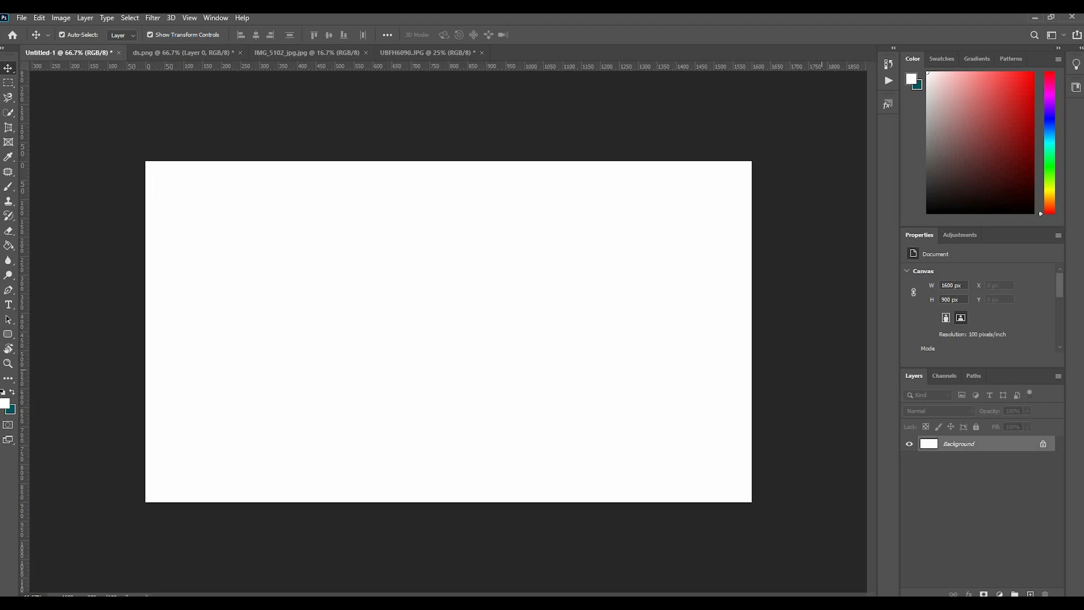
Place the IMG_2370 product photo into the blank canvas as its own layer.
drag(624, 254, 550, 297)
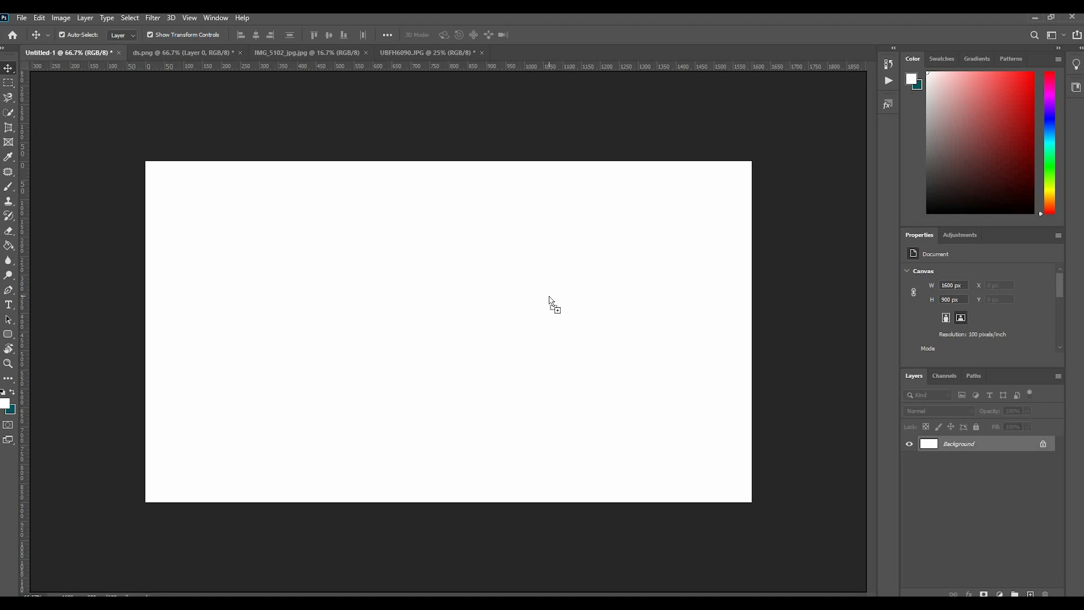
drag(549, 296, 565, 307)
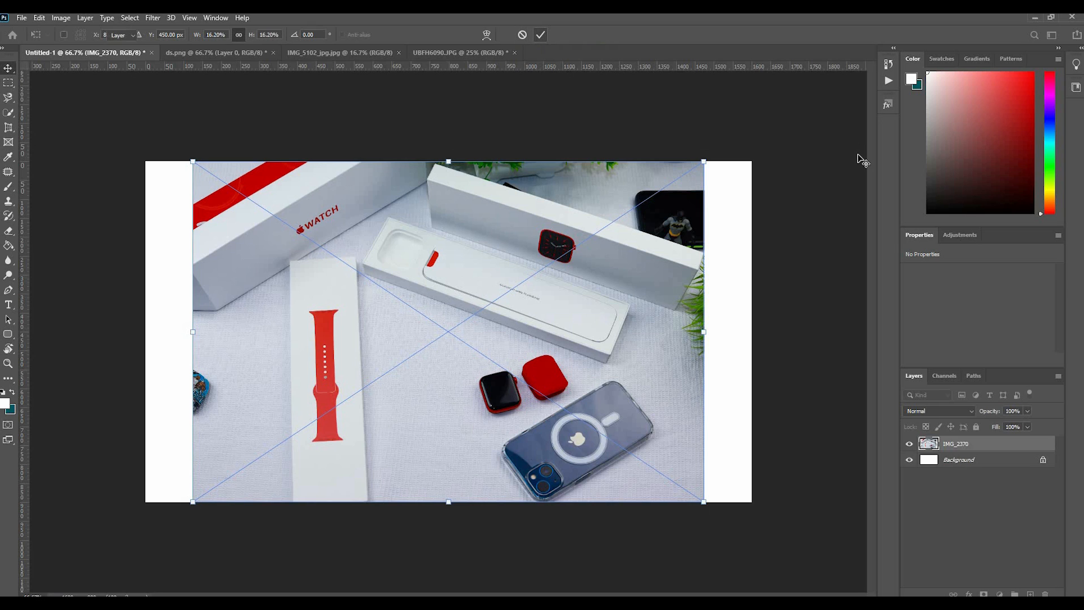
key(Return)
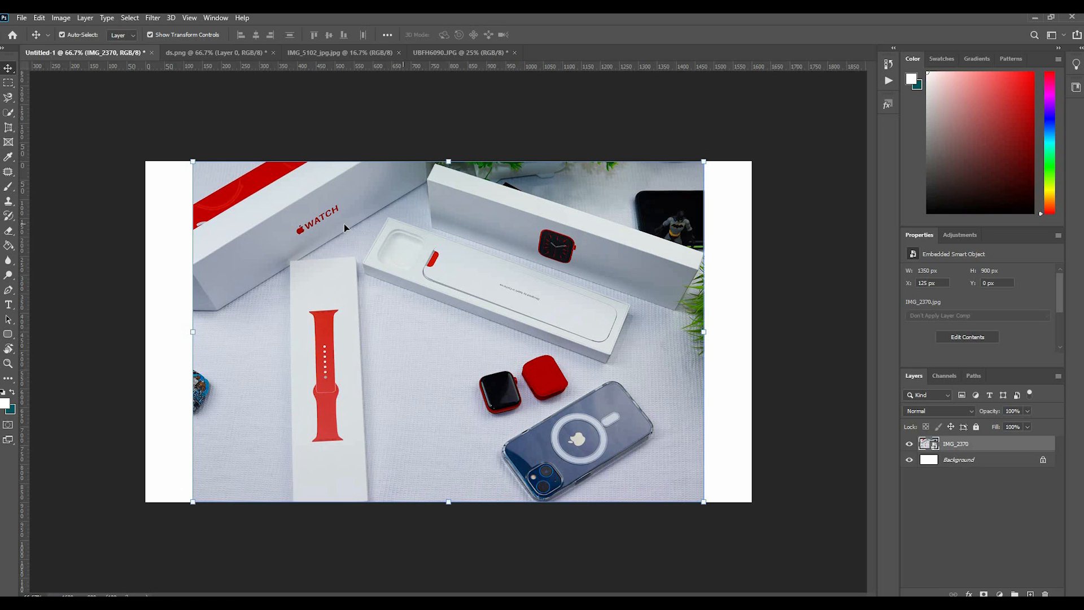
Align the product photo with the canvas's left edge and enlarge it to about 1613 × 1076 px, covering the whole canvas.
drag(326, 244, 253, 210)
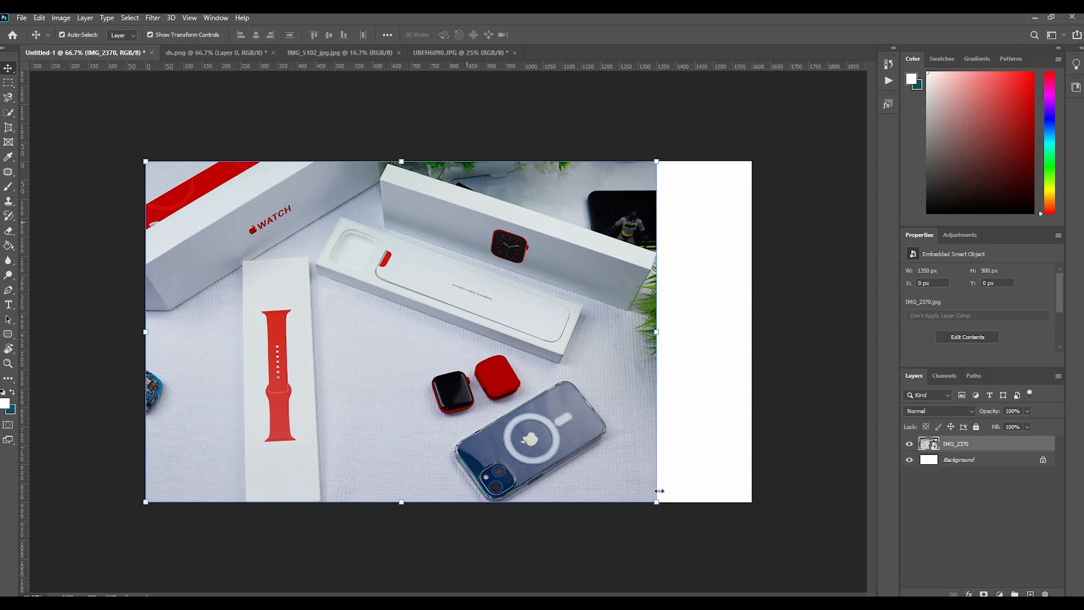
drag(616, 469, 799, 505)
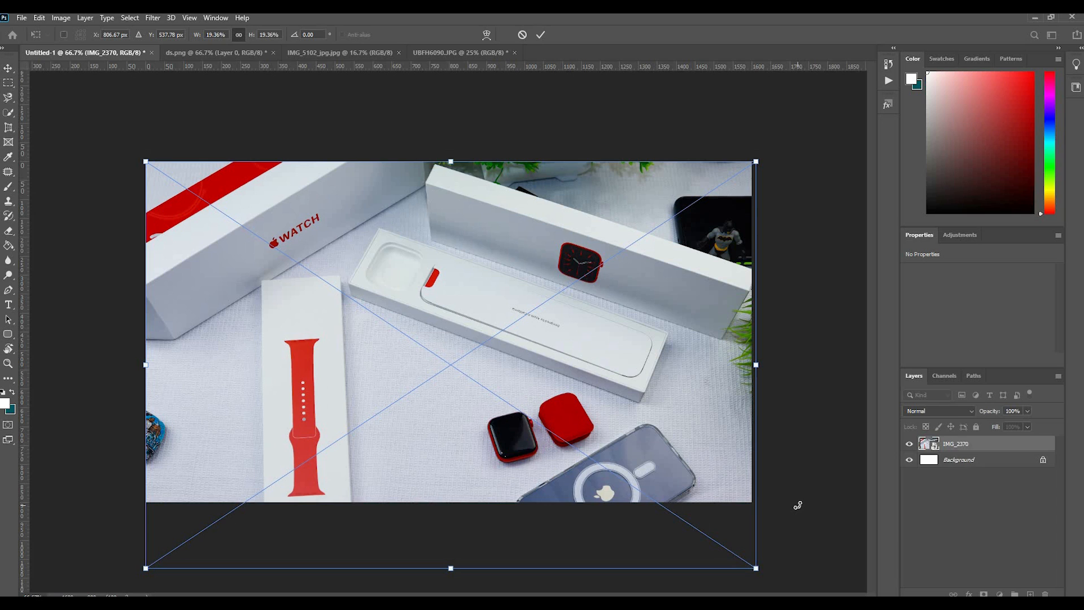
key(Return)
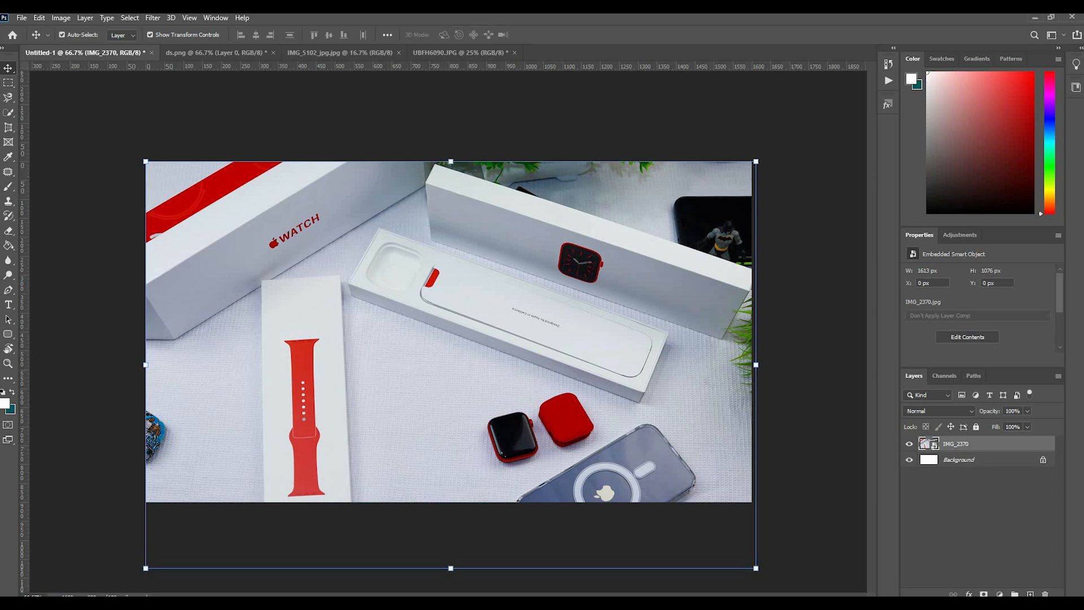
Place the IMG_2808 copy portrait photo as a new layer above the product photo.
drag(734, 211, 671, 224)
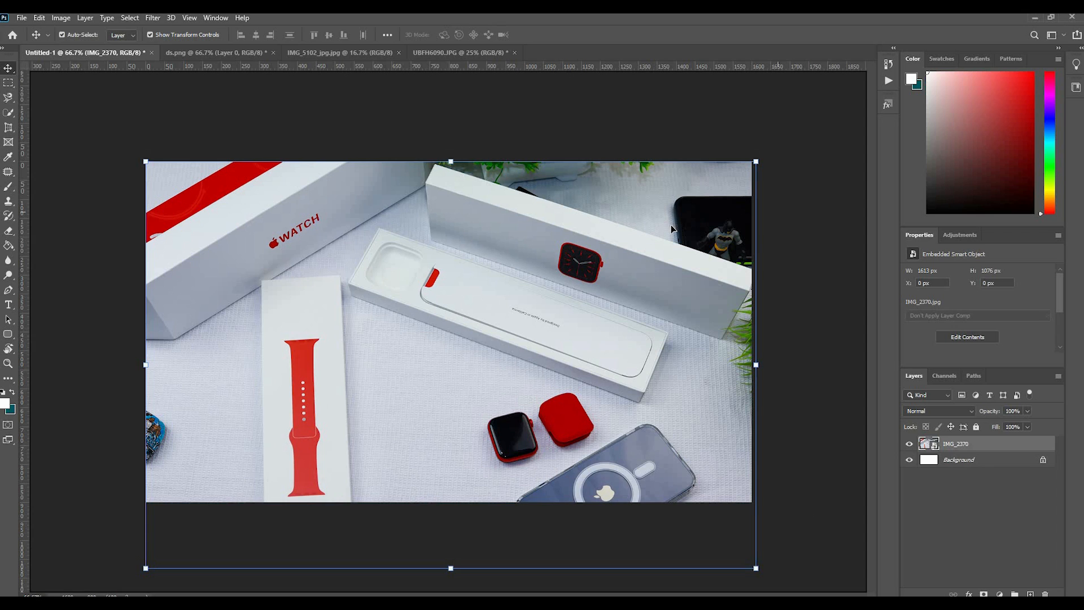
key(Return)
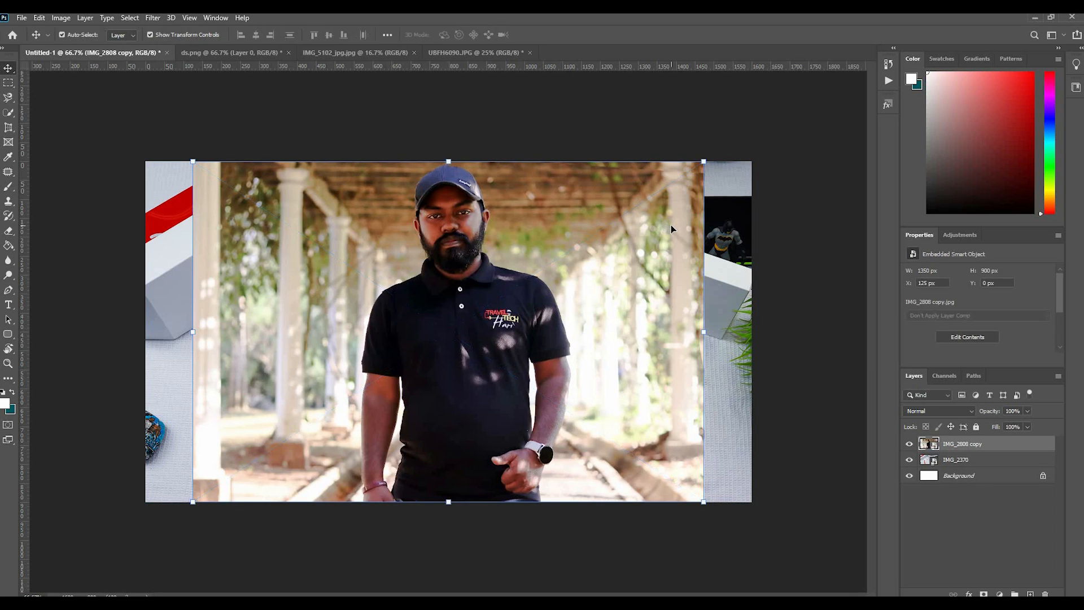
click(9, 83)
drag(380, 348, 633, 472)
click(621, 439)
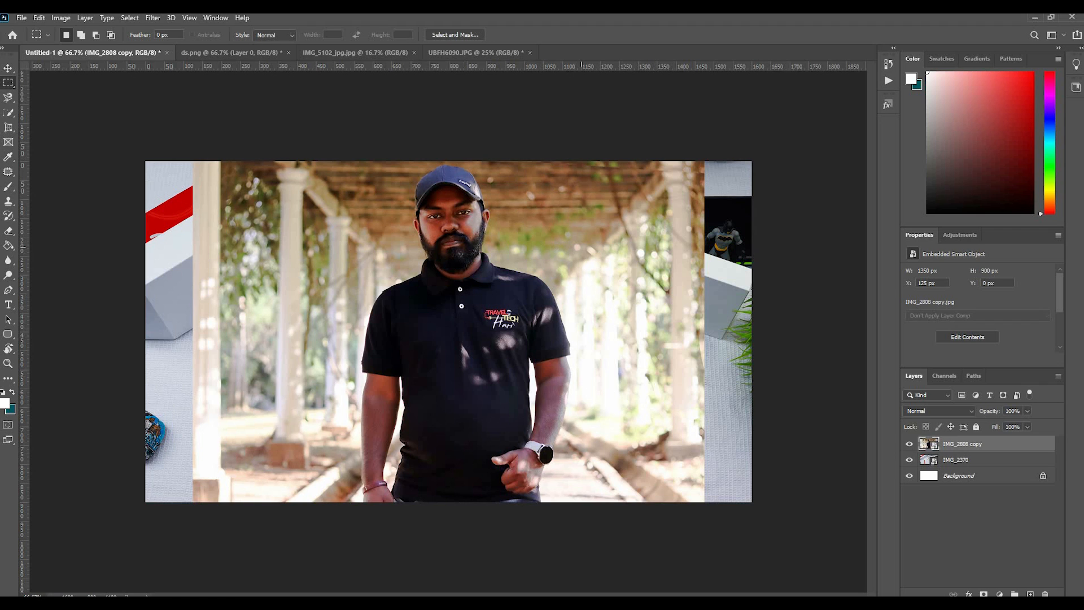
Move the portrait photo to about X 26 px, Y 42 px on the canvas.
drag(429, 251, 394, 270)
drag(411, 272, 453, 278)
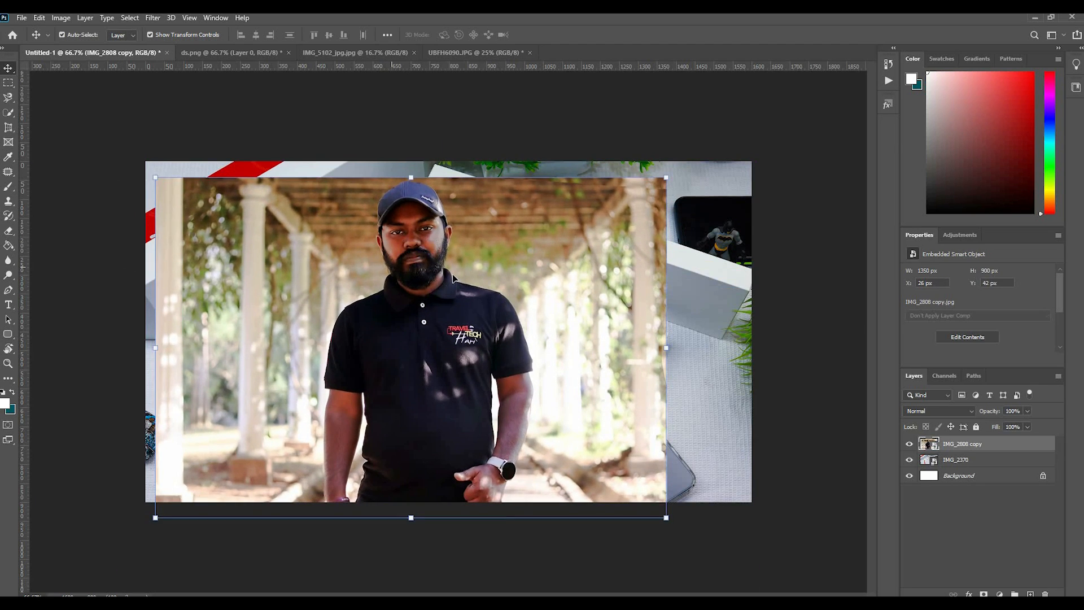
Toggle the visibility of the portrait and product photo layers to compare them, leaving both shown.
click(910, 445)
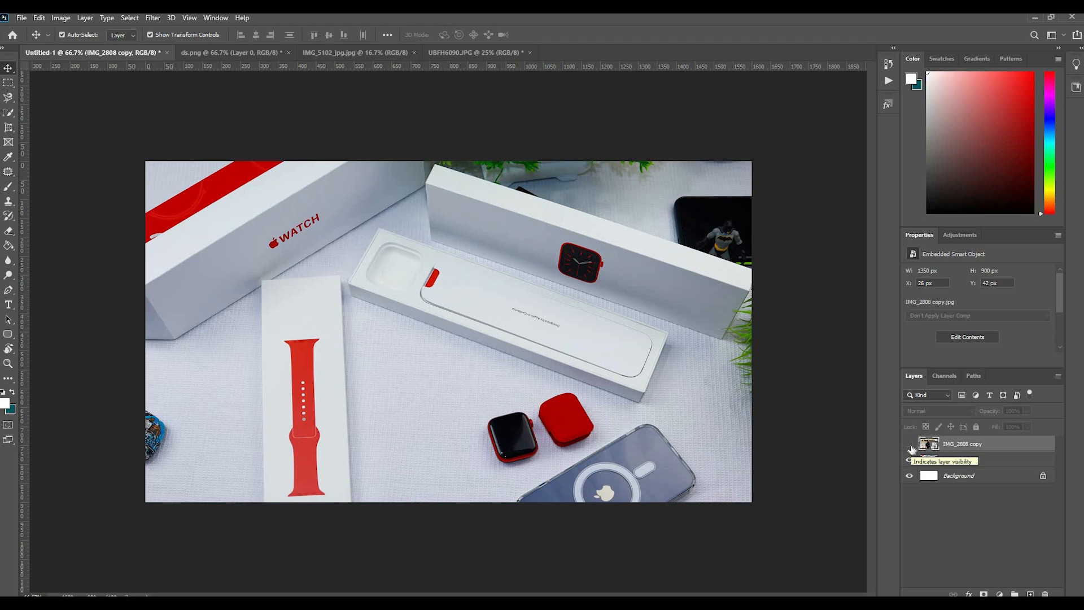
click(910, 445)
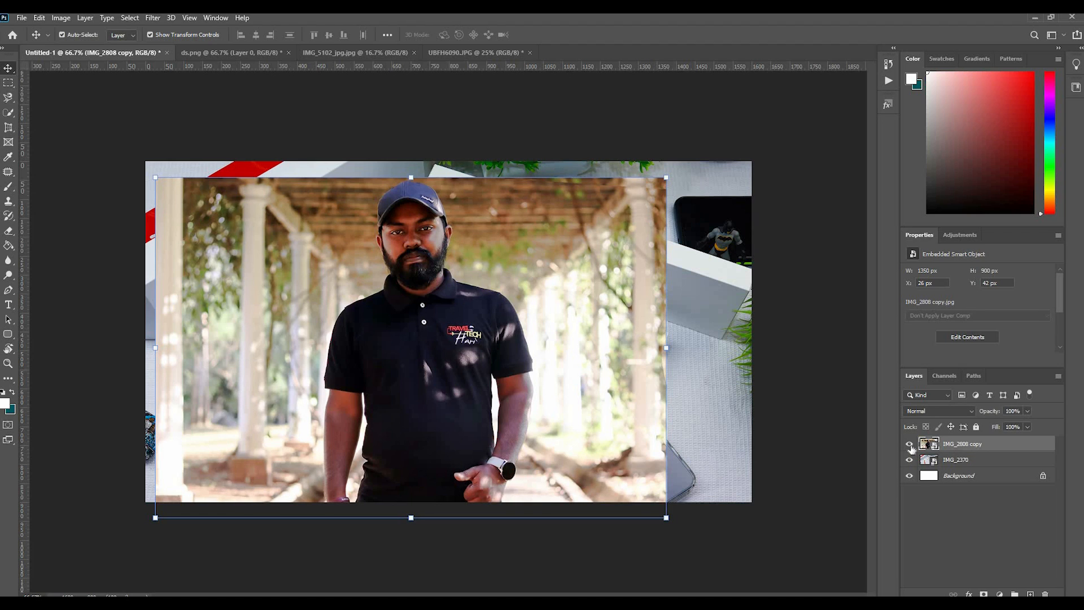
click(910, 446)
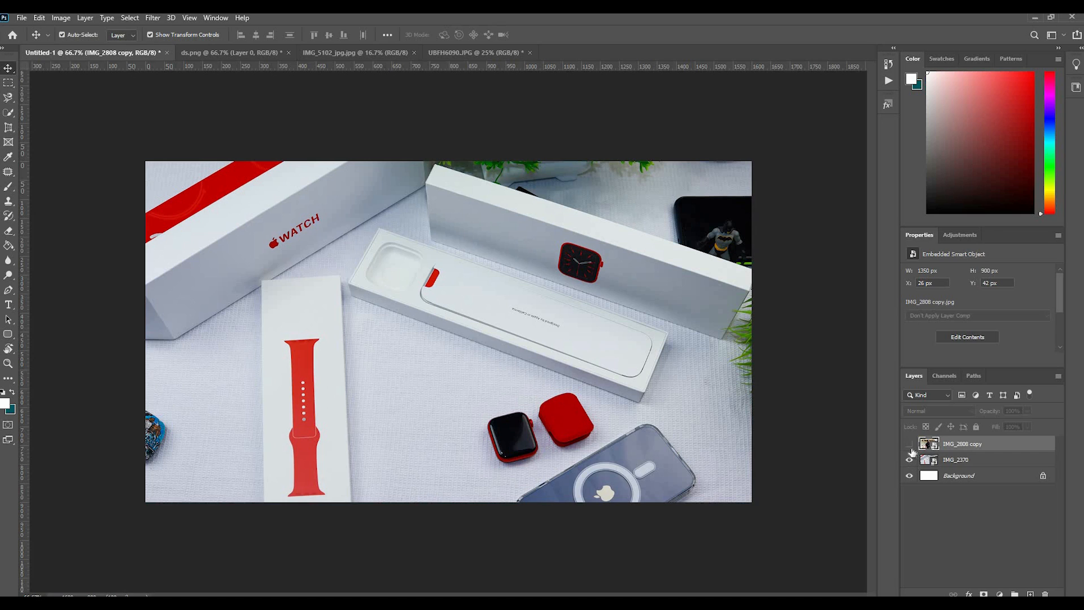
click(910, 459)
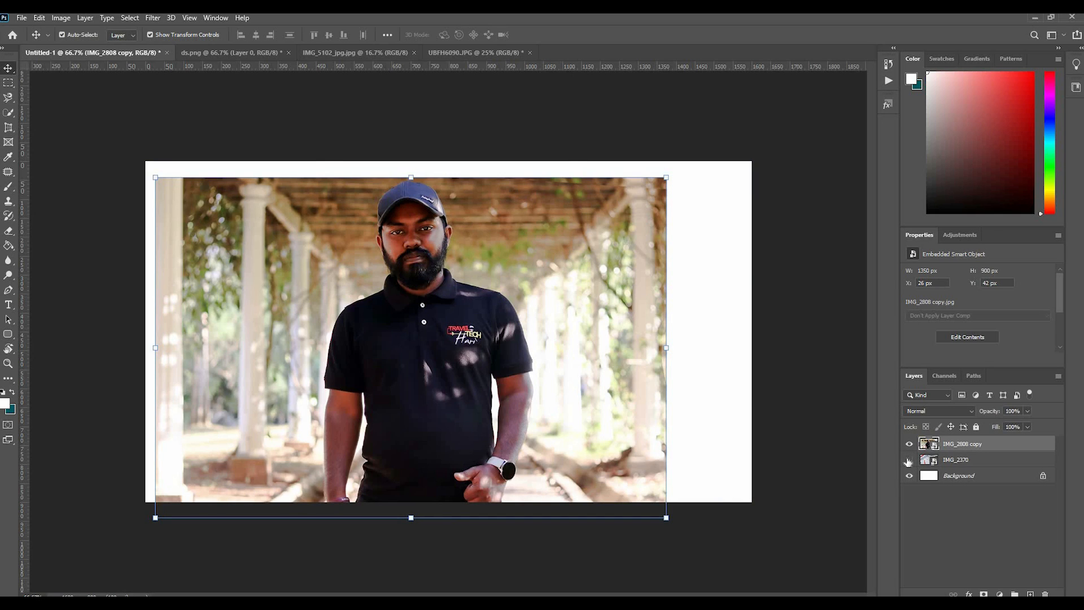
click(909, 459)
click(8, 86)
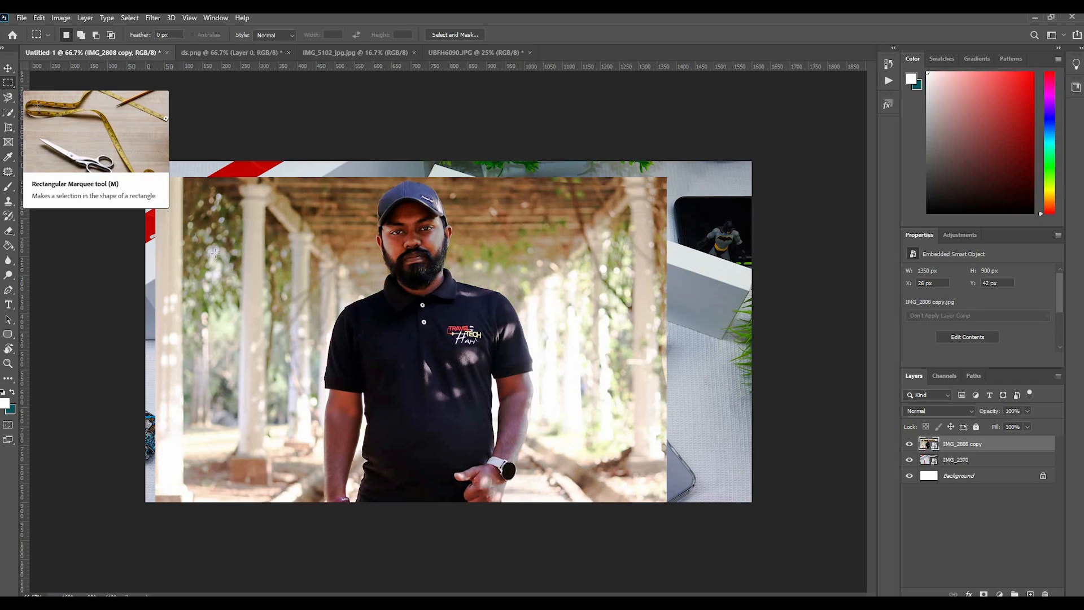
drag(194, 214, 662, 493)
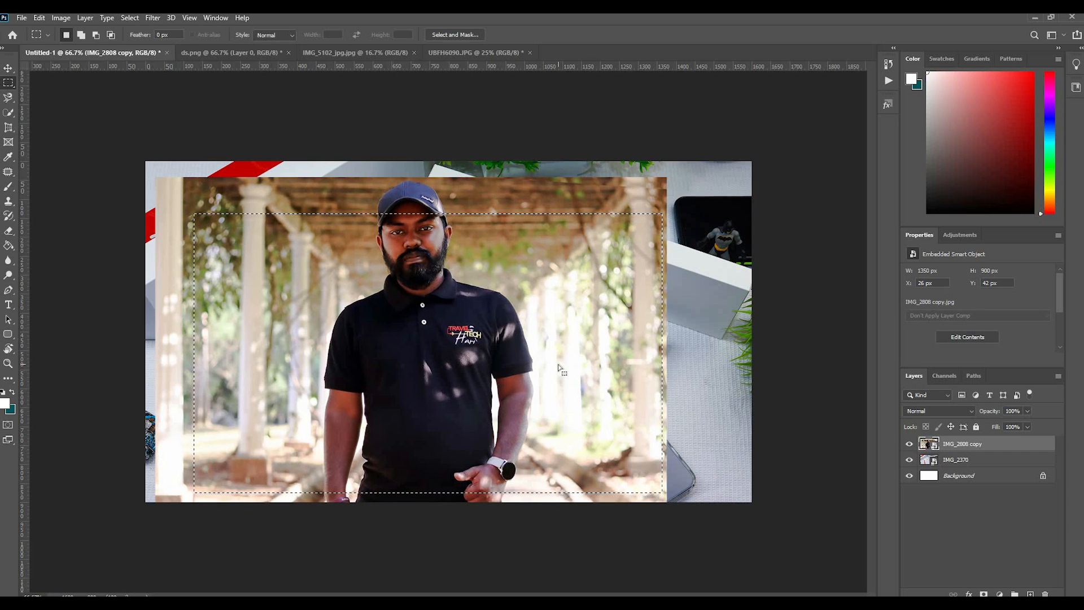
right_click(12, 87)
click(74, 115)
right_click(15, 88)
key(m)
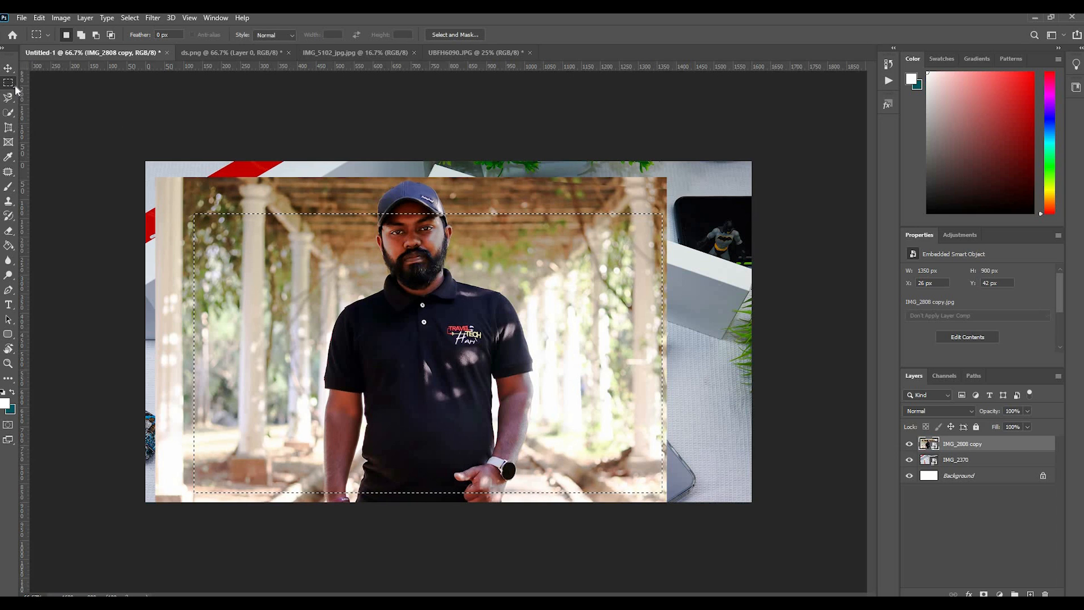
Drop the rectangular selection and position a circular Elliptical Marquee selection around the man's head and chest.
right_click(25, 90)
key(shift+m)
key(ctrl+d)
drag(292, 190, 524, 435)
drag(441, 359, 449, 347)
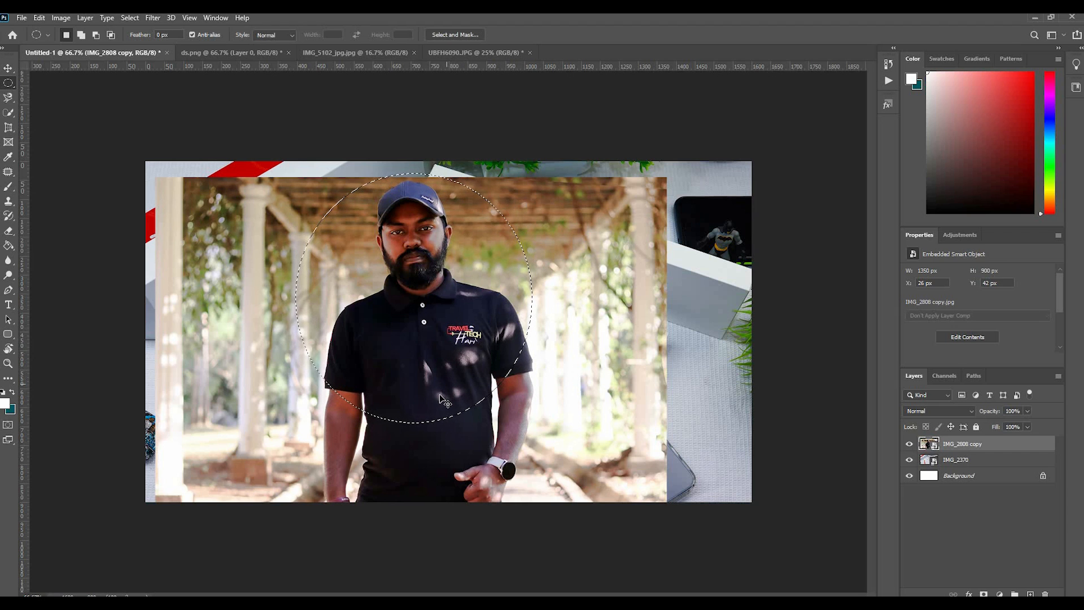
click(538, 333)
drag(310, 180, 540, 430)
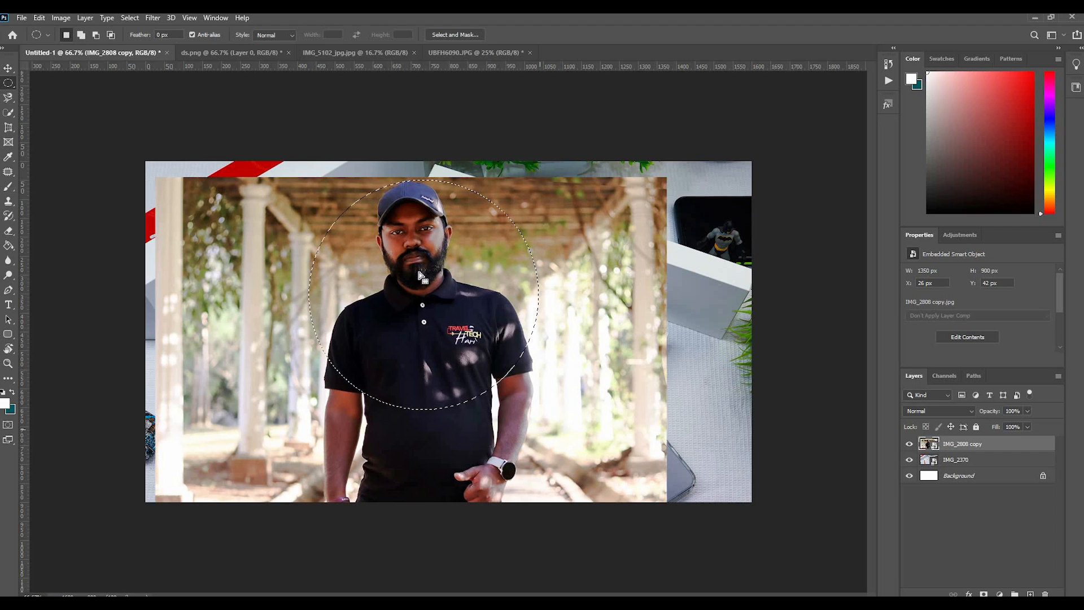
drag(419, 293, 430, 288)
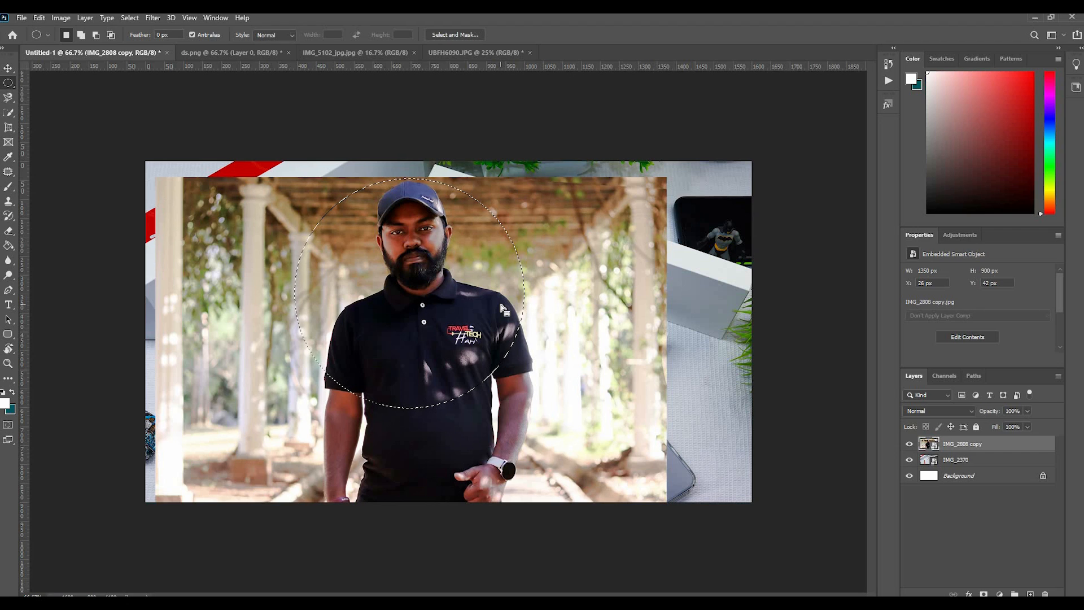
Invert the circular selection and try to delete the portrait's area outside the circle.
key(ctrl+shift+i)
key(ctrl+shift+i)
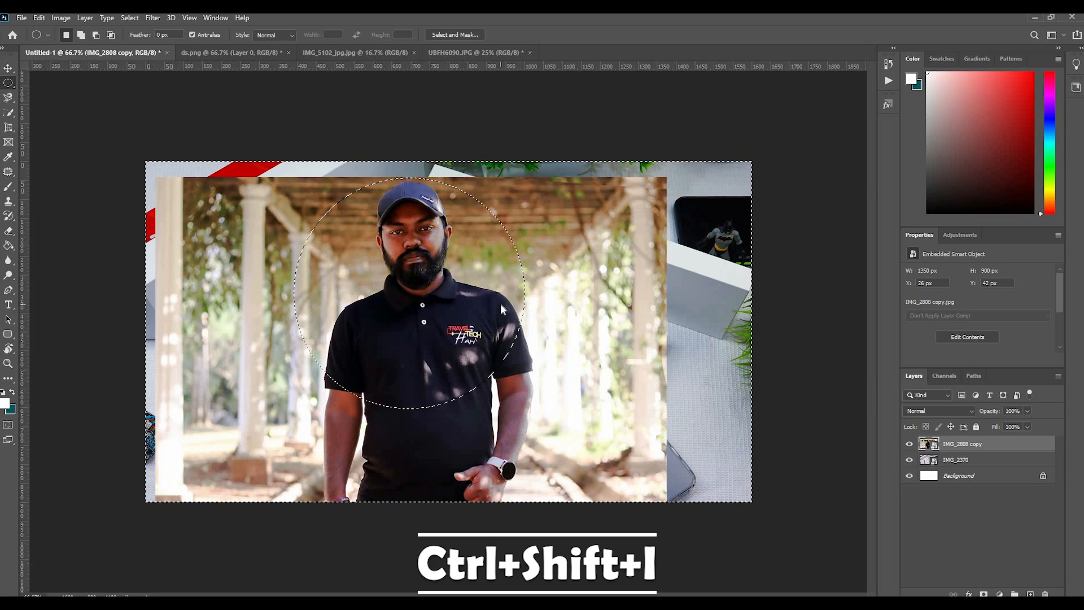
key(Delete)
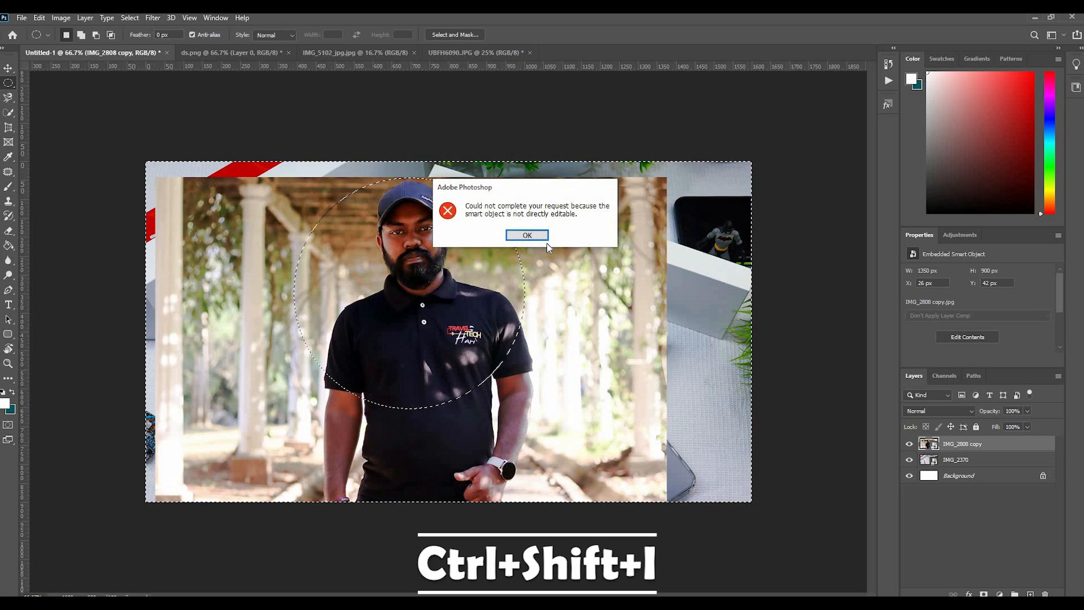
click(516, 236)
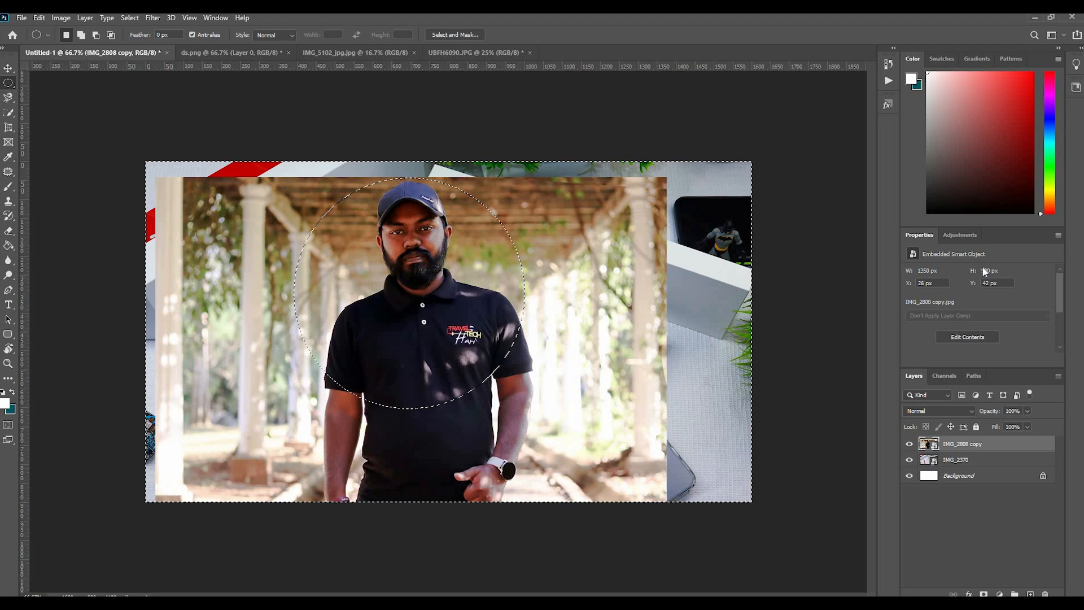
Convert the portrait's smart object to layers, retaining the applied transforms.
scroll(1000, 313, down, 1)
scroll(1000, 313, down, 1)
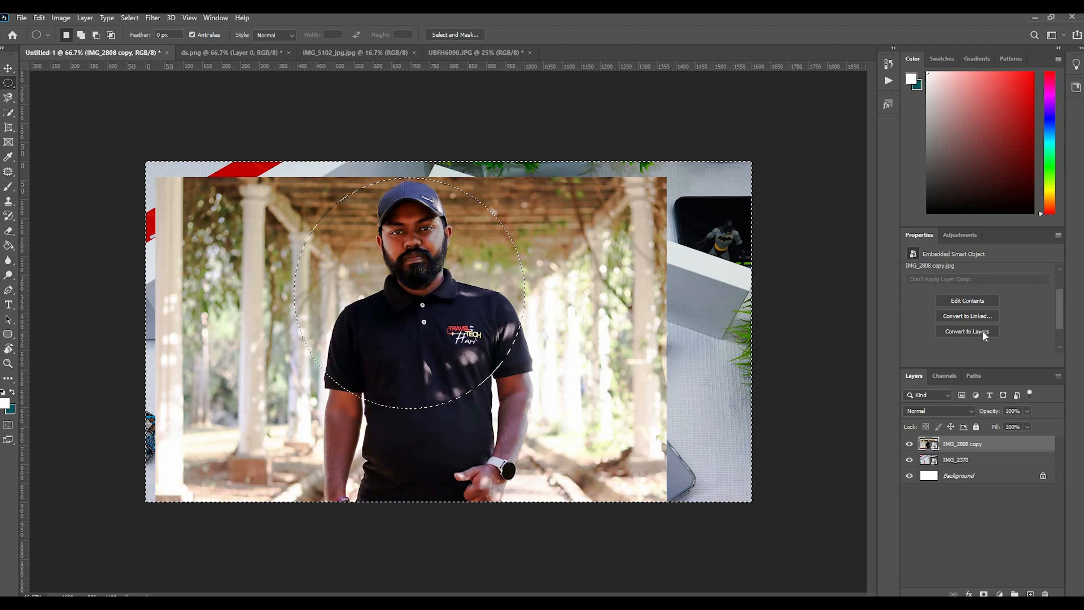
click(984, 334)
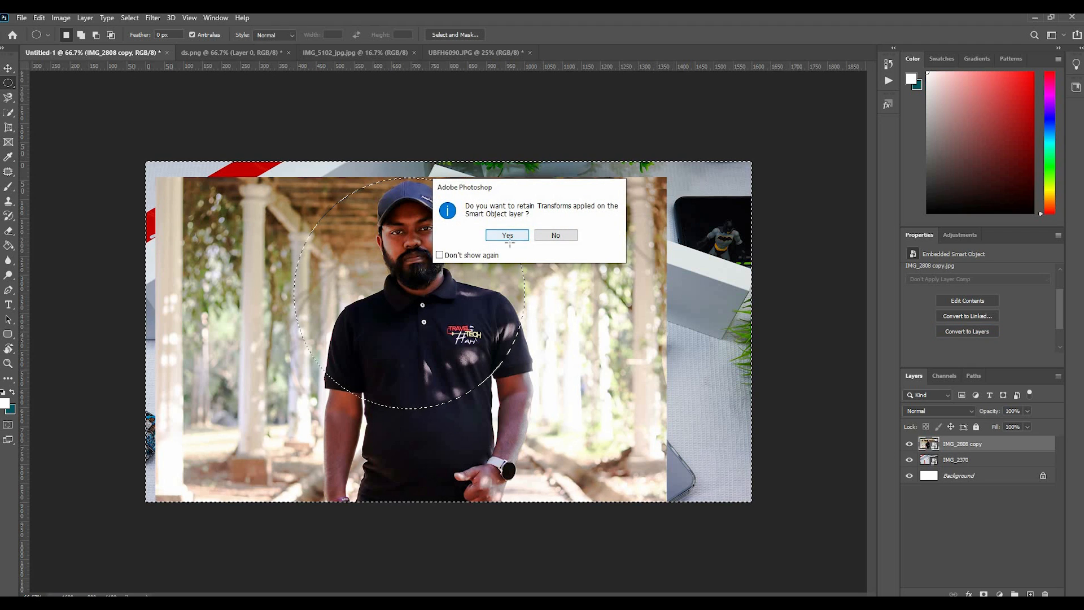
click(515, 238)
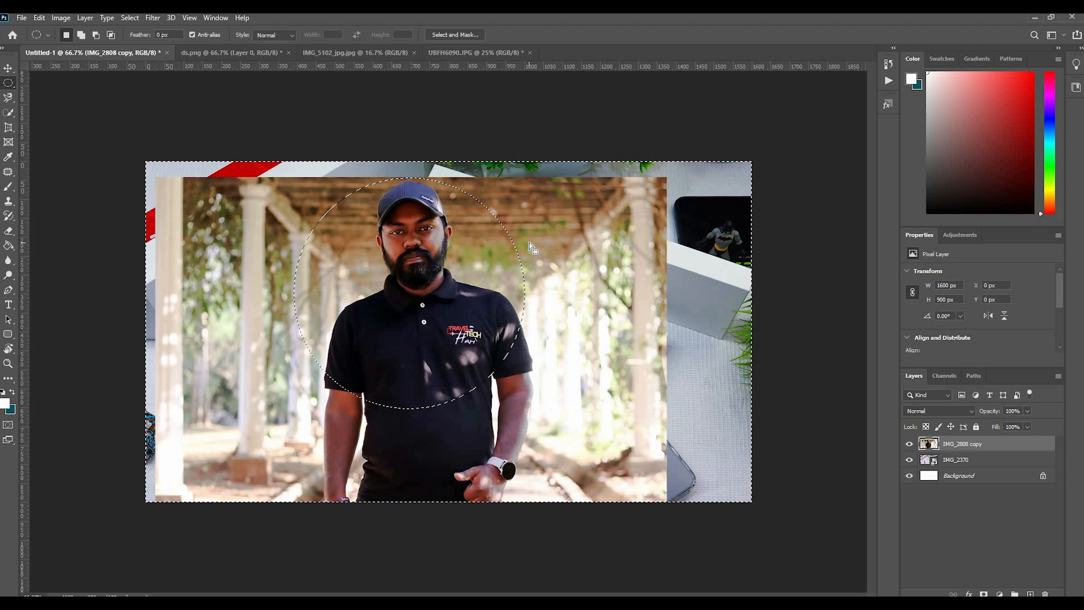
Delete the portrait's area outside the circle, deselect, and scale the layer down to about 71%.
key(Delete)
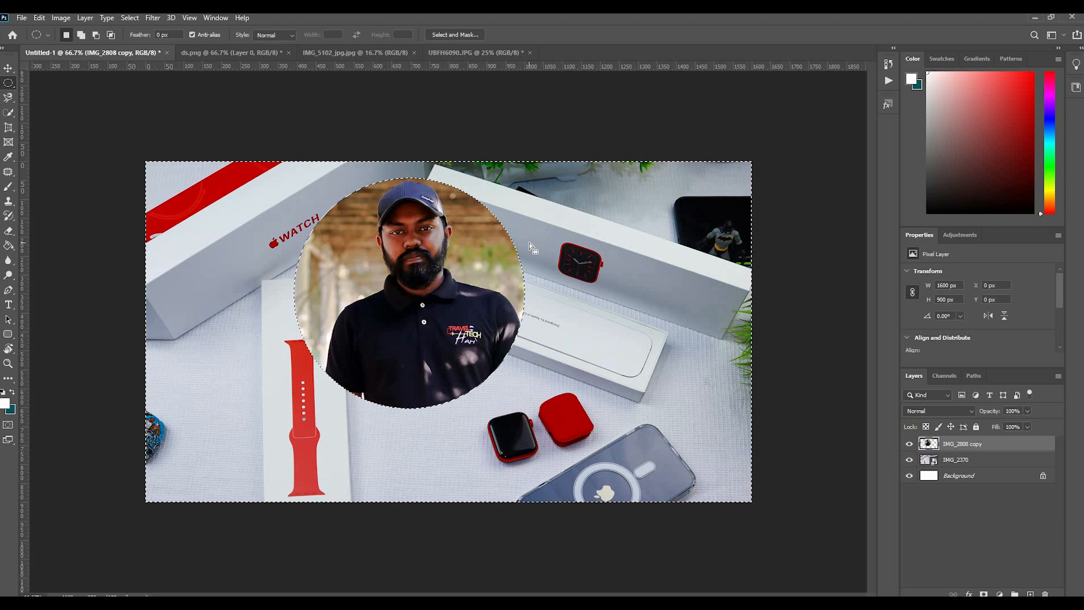
key(ctrl+d)
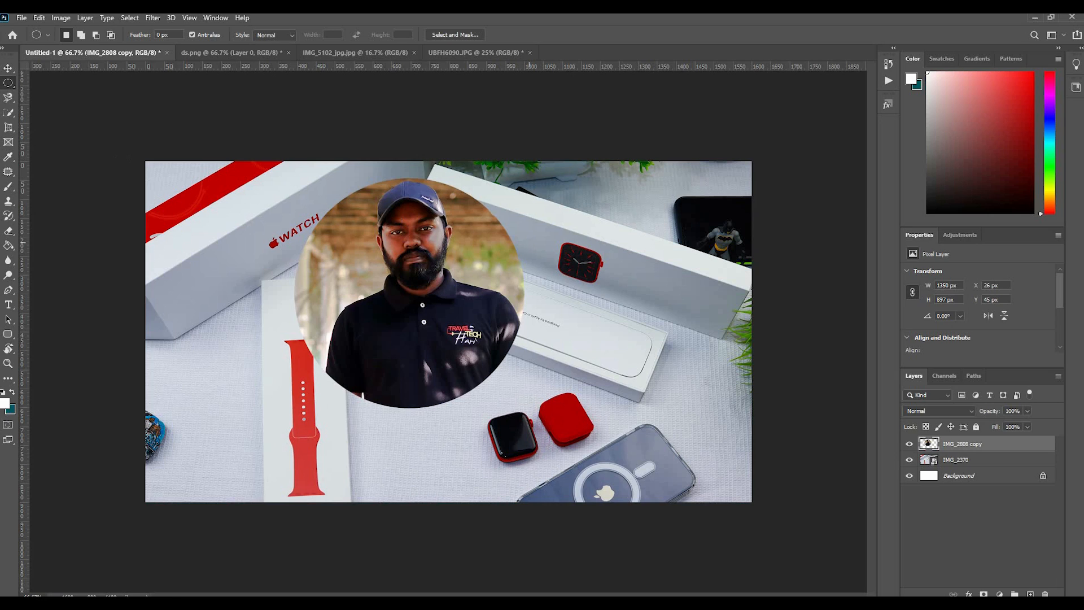
click(8, 68)
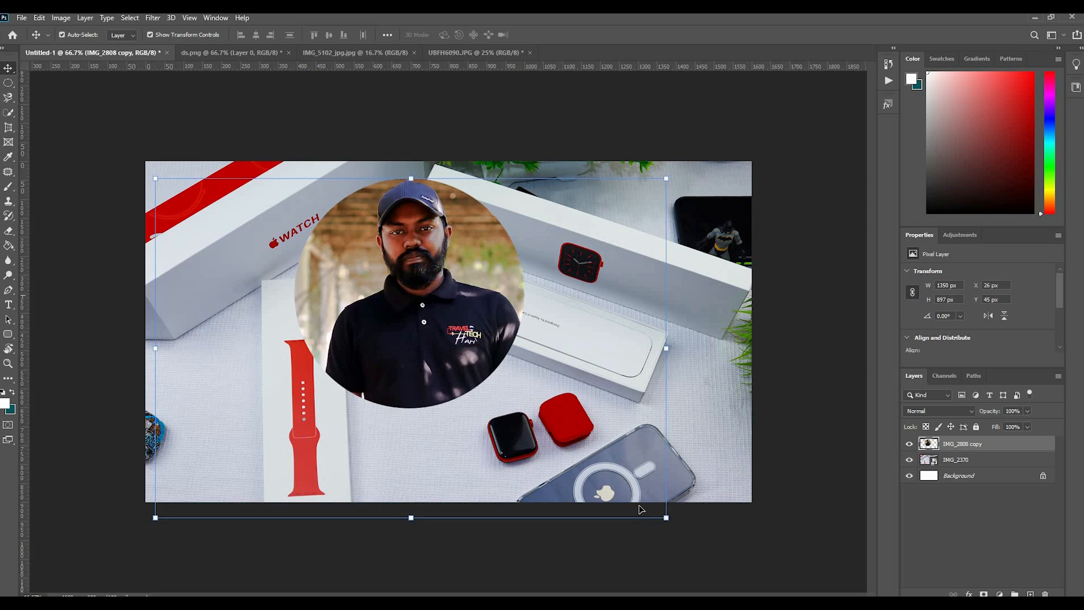
drag(667, 517, 549, 411)
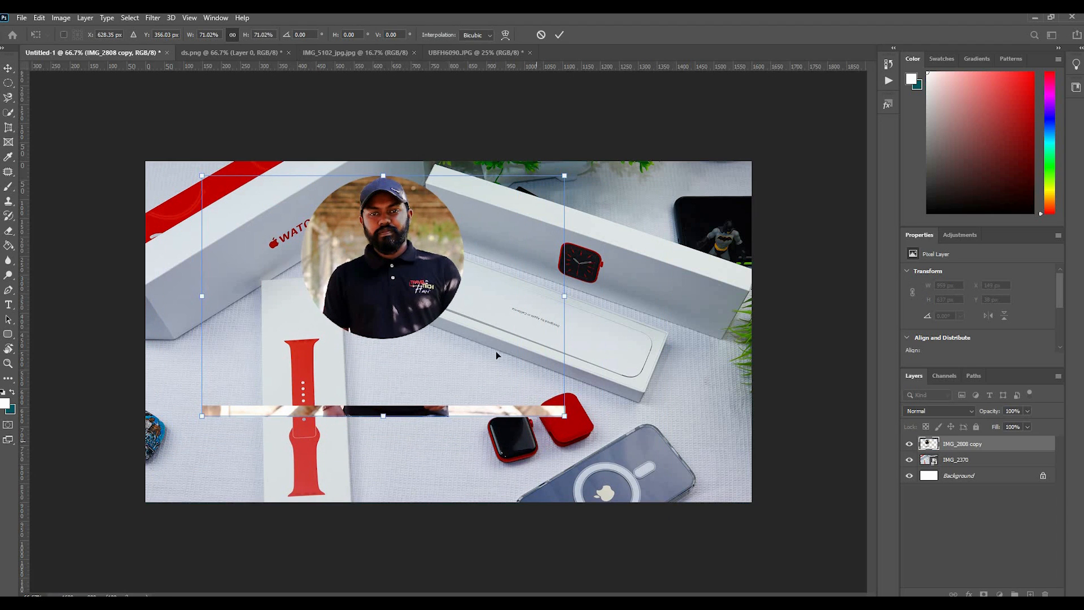
Remove the leftover image strip below the circular portrait using a rectangular selection, and return to the Move tool.
right_click(9, 85)
click(56, 80)
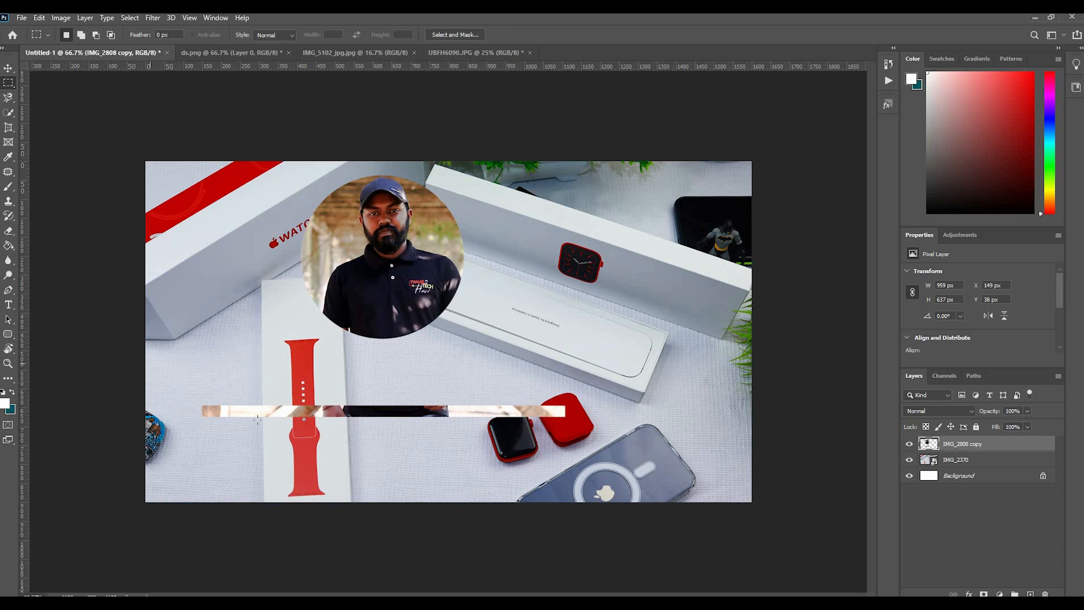
drag(180, 376, 622, 453)
key(Delete)
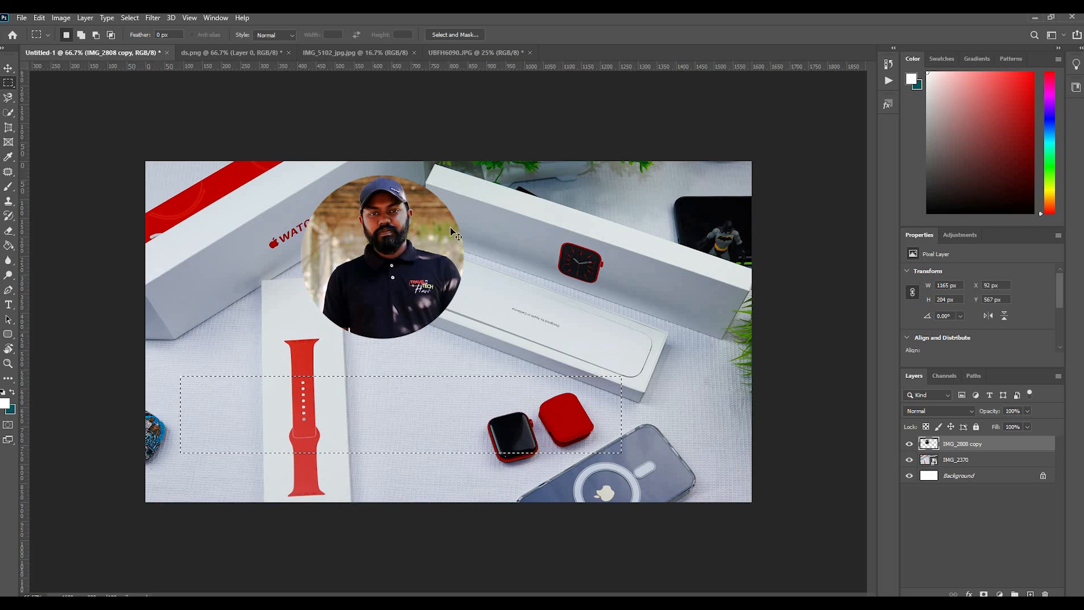
key(v)
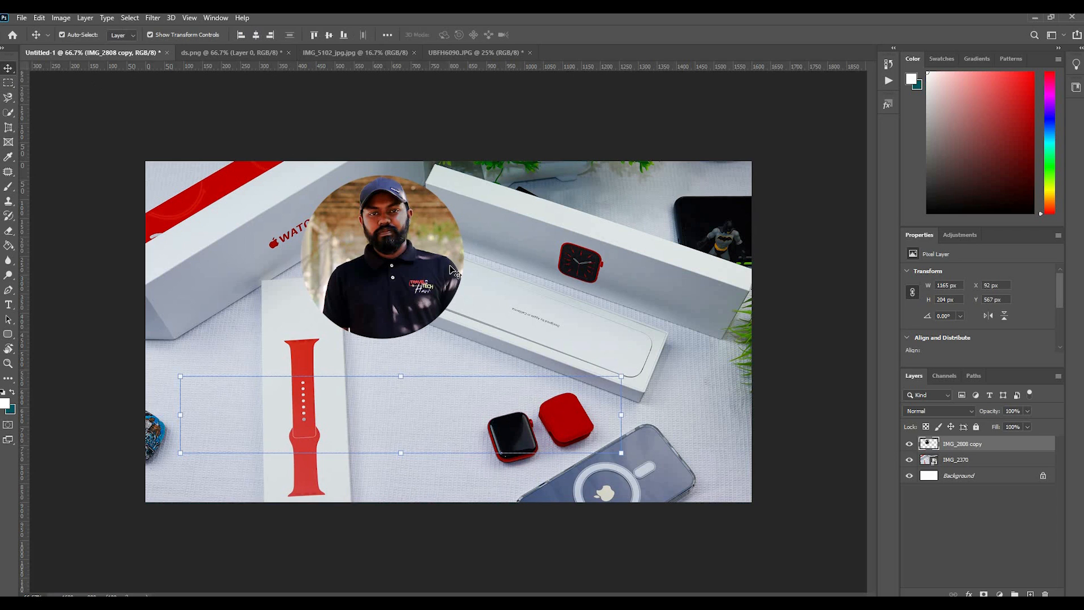
Clear the rectangular selection and move the circular portrait to the canvas's upper-left corner.
key(ctrl+d)
click(536, 258)
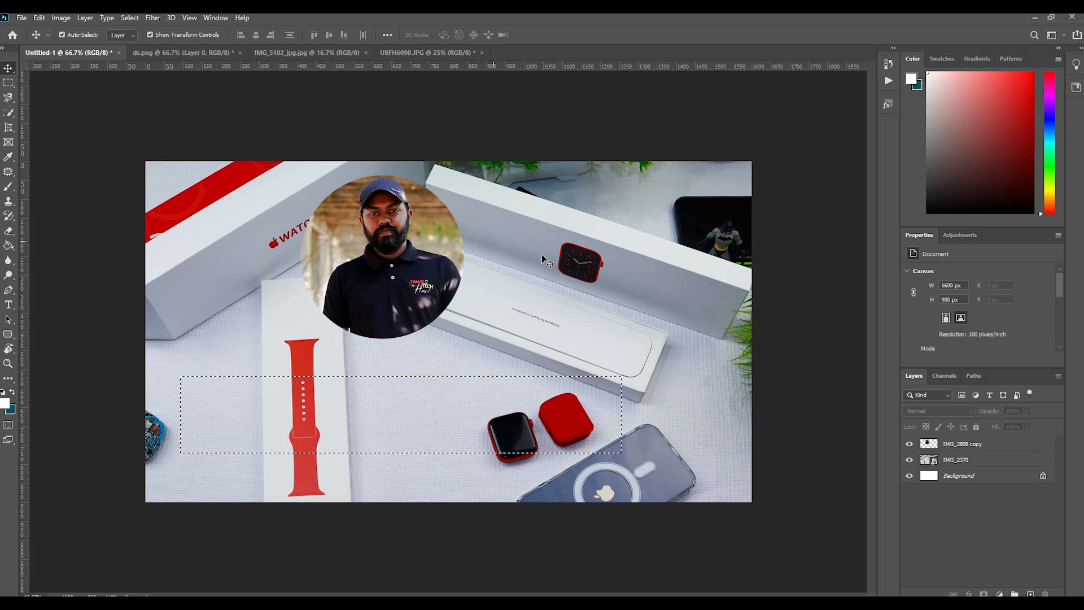
key(ctrl+d)
drag(377, 264, 227, 252)
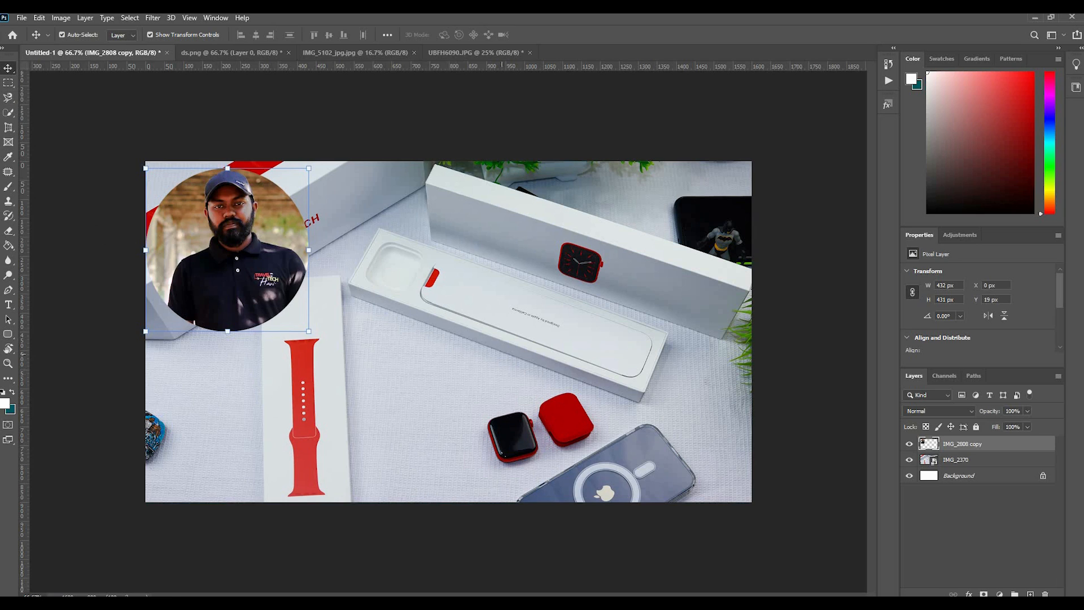
Trace the black watch on the IMG_2370 layer with the Magnetic Lasso and copy it to a new layer.
key(l)
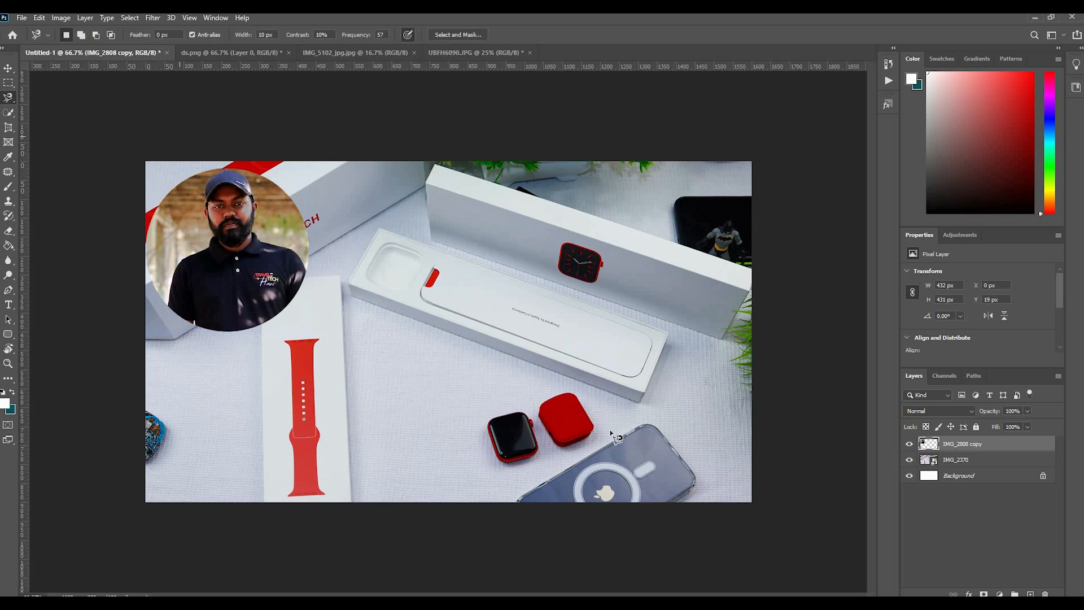
click(934, 462)
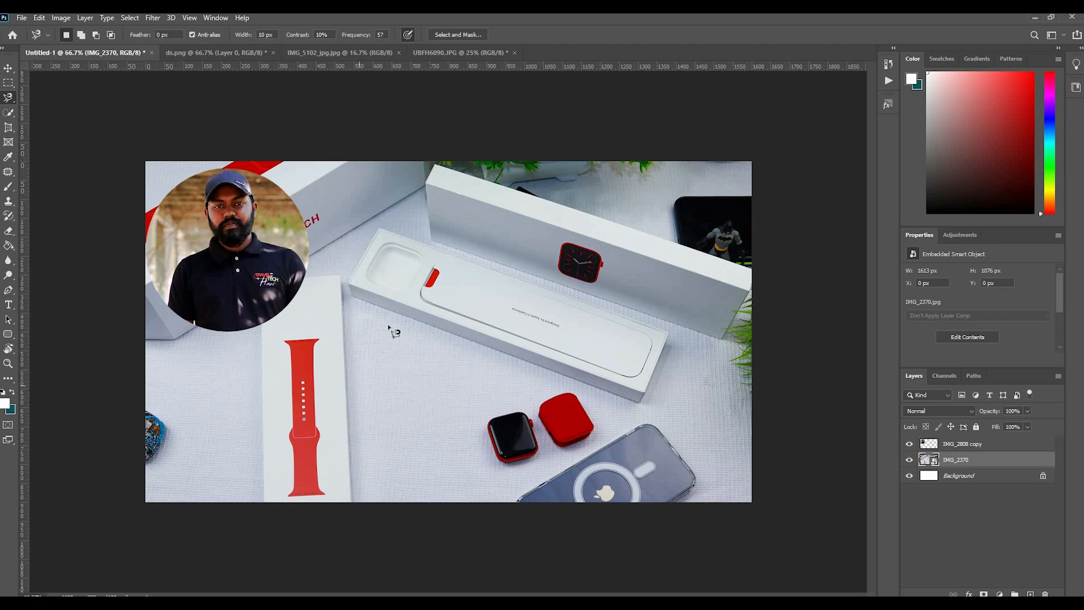
click(519, 412)
click(538, 423)
key(ctrl+j)
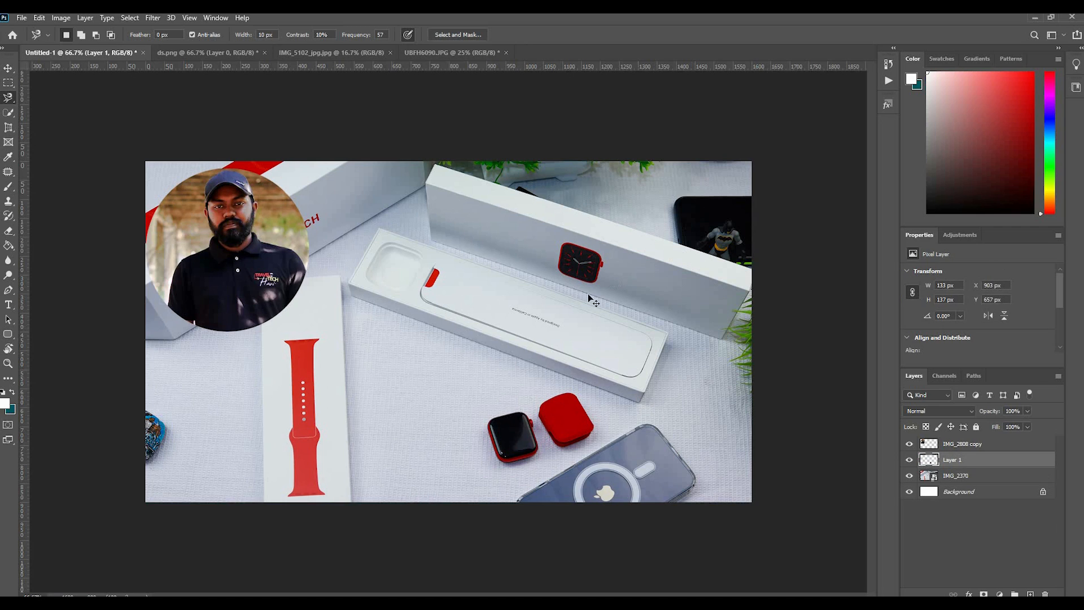
Place the copied watch just to the left of the original black watch.
key(v)
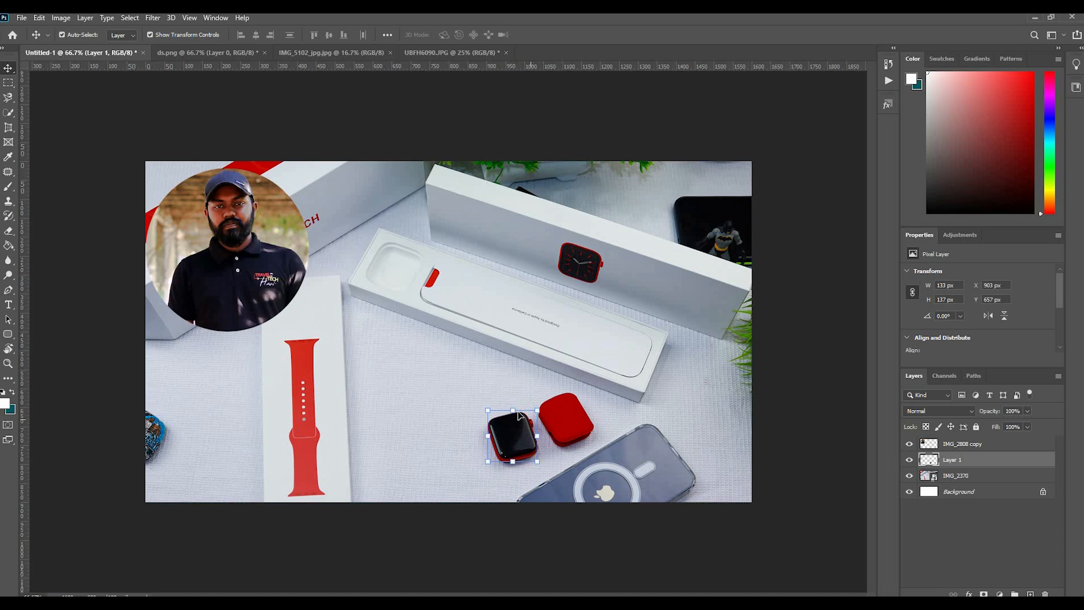
drag(505, 430, 456, 443)
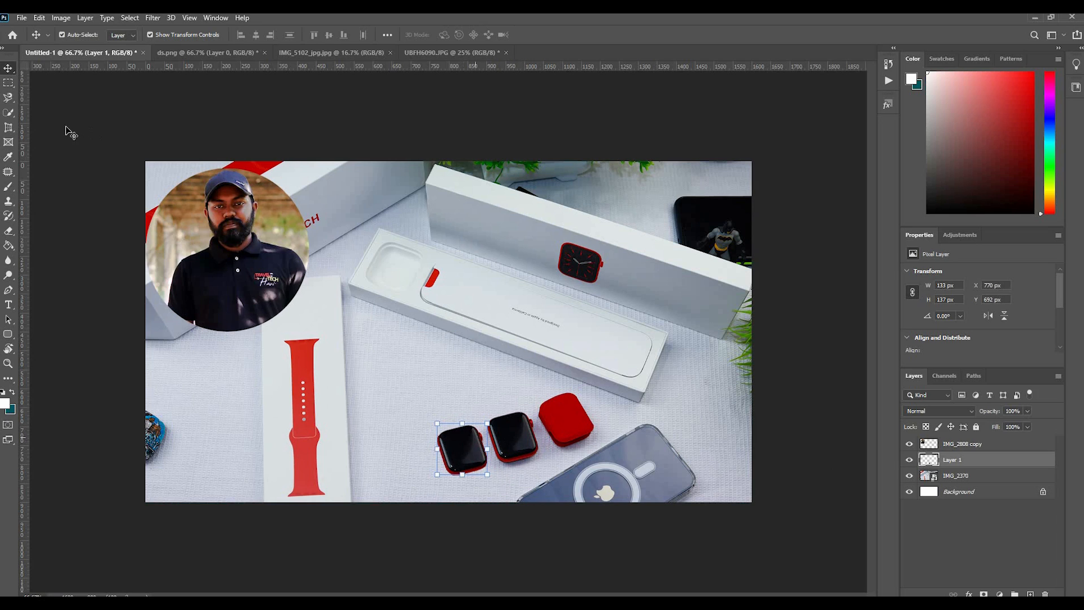
click(8, 97)
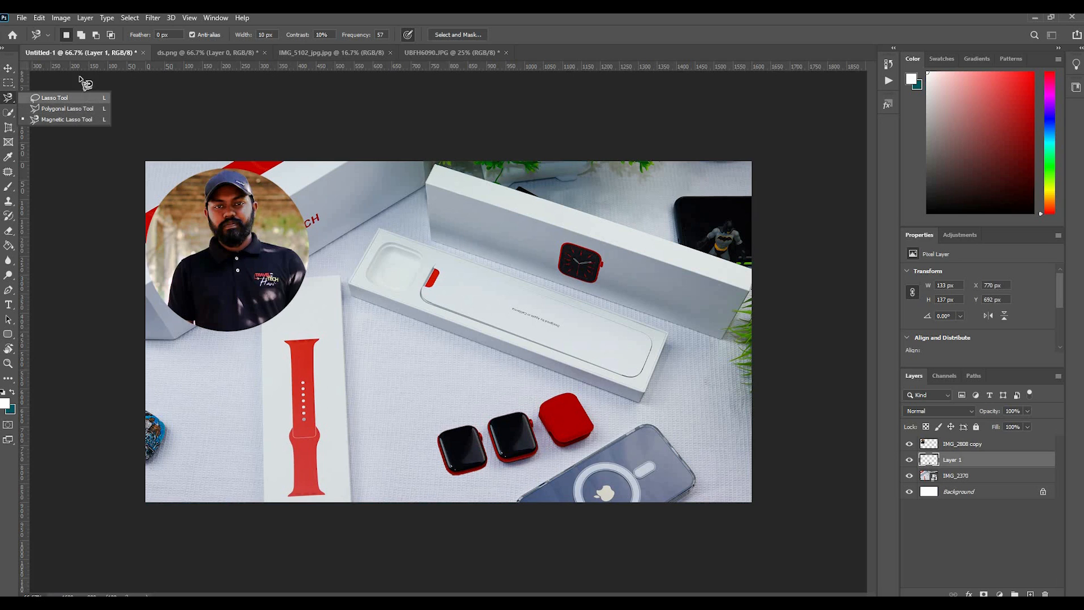
click(7, 108)
key(v)
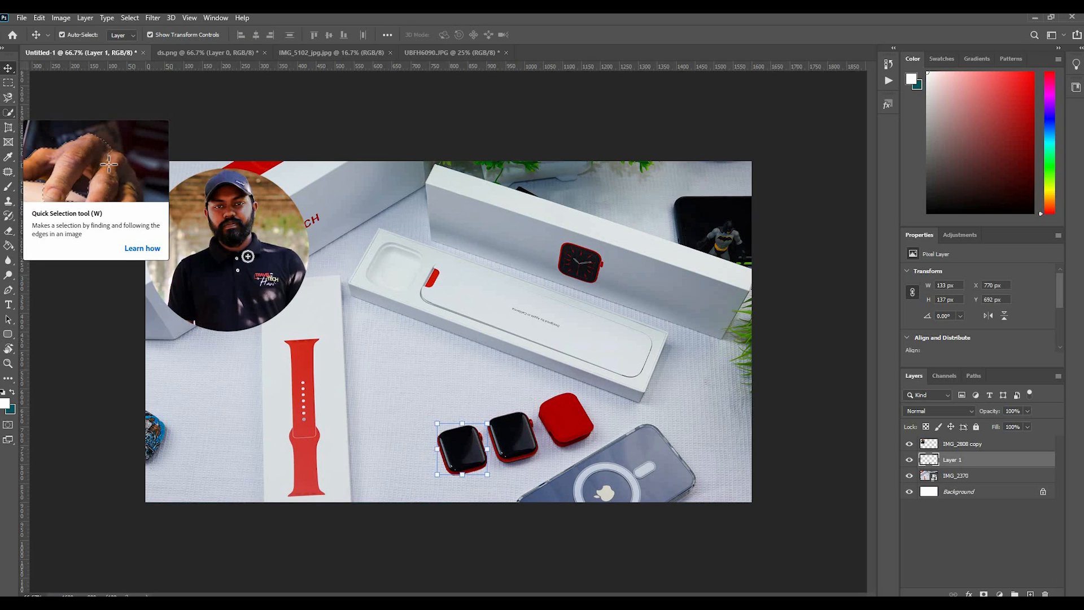
Select the red object beside the watches on the IMG_2370 layer with the Quick Selection tool.
click(7, 114)
mouse_move(564, 425)
mouse_down()
mouse_move(560, 399)
mouse_move(574, 407)
mouse_move(572, 433)
mouse_move(544, 415)
mouse_move(557, 442)
mouse_move(585, 422)
mouse_move(562, 399)
mouse_move(551, 404)
mouse_move(576, 436)
mouse_move(572, 409)
mouse_move(571, 434)
mouse_move(543, 406)
mouse_up()
key(ctrl+d)
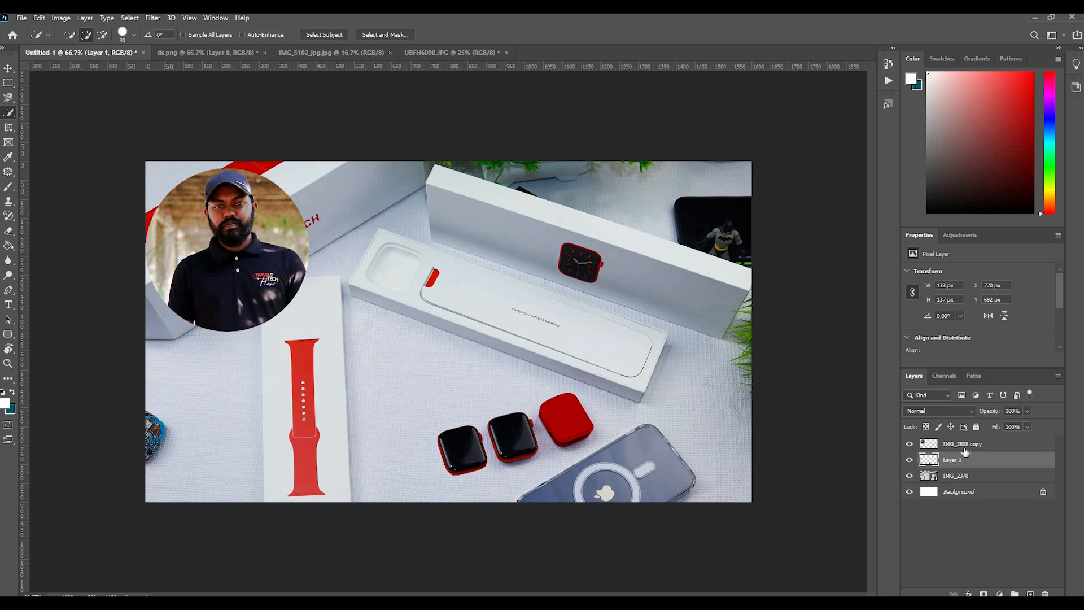
click(963, 480)
drag(556, 414, 576, 432)
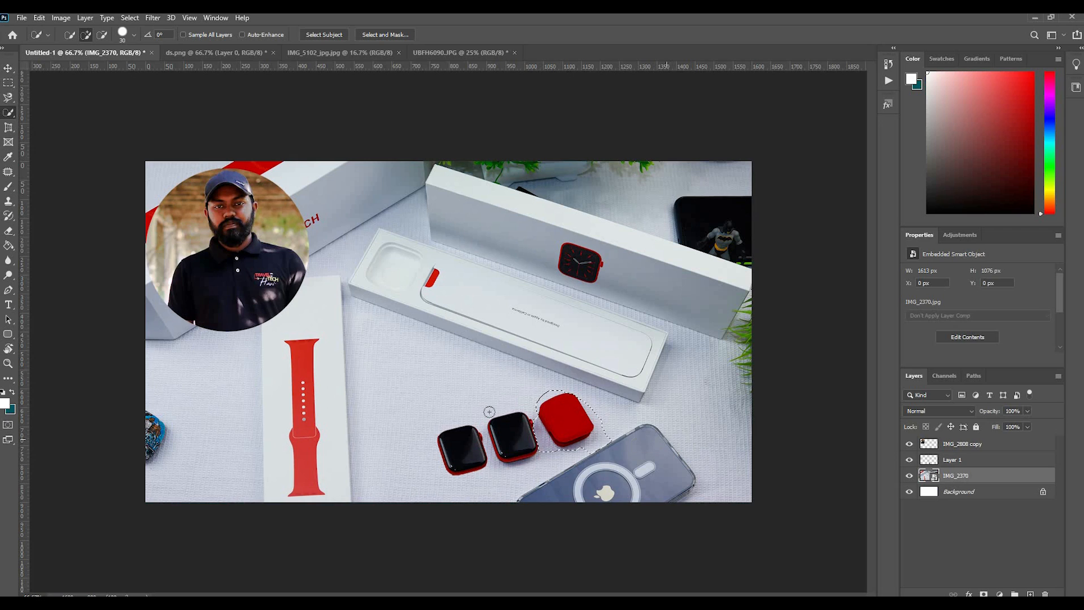
Replace the loose selection around the red object with a tighter one made by the Object Selection tool.
right_click(8, 115)
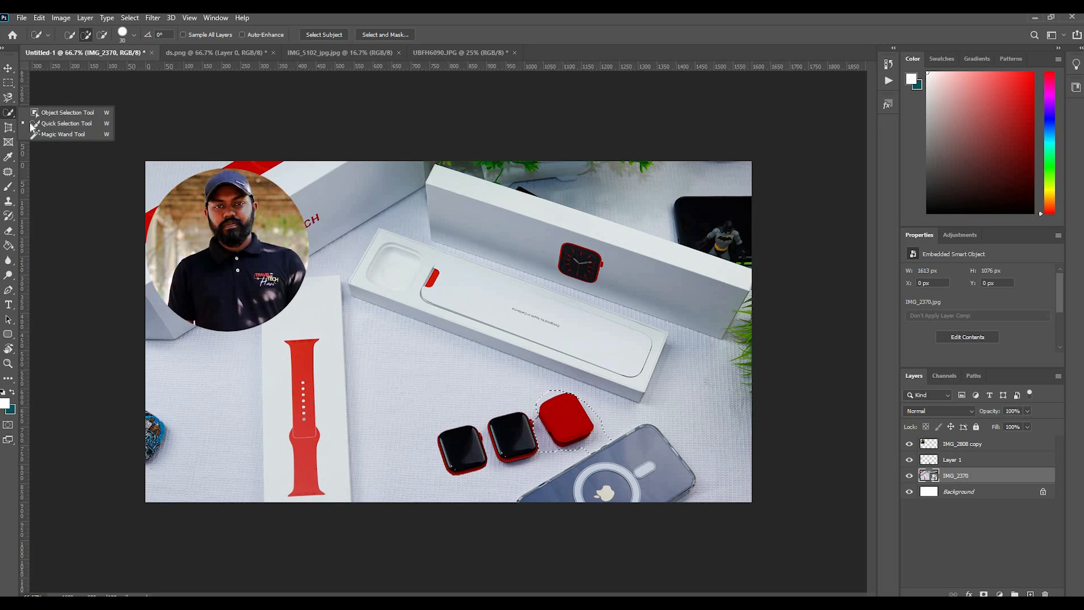
click(35, 113)
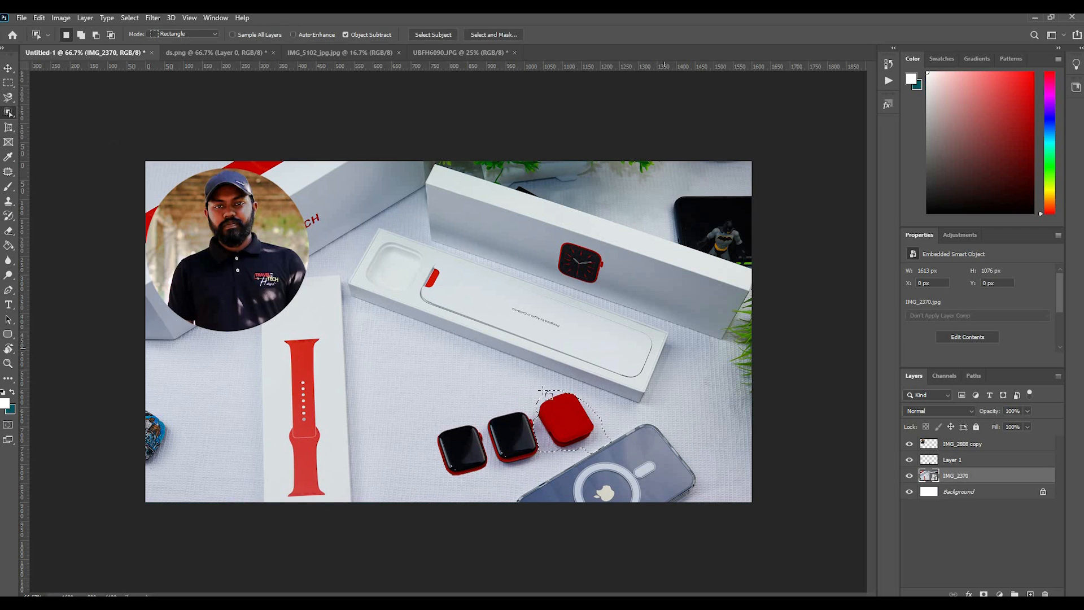
key(ctrl+d)
drag(530, 392, 611, 449)
right_click(8, 115)
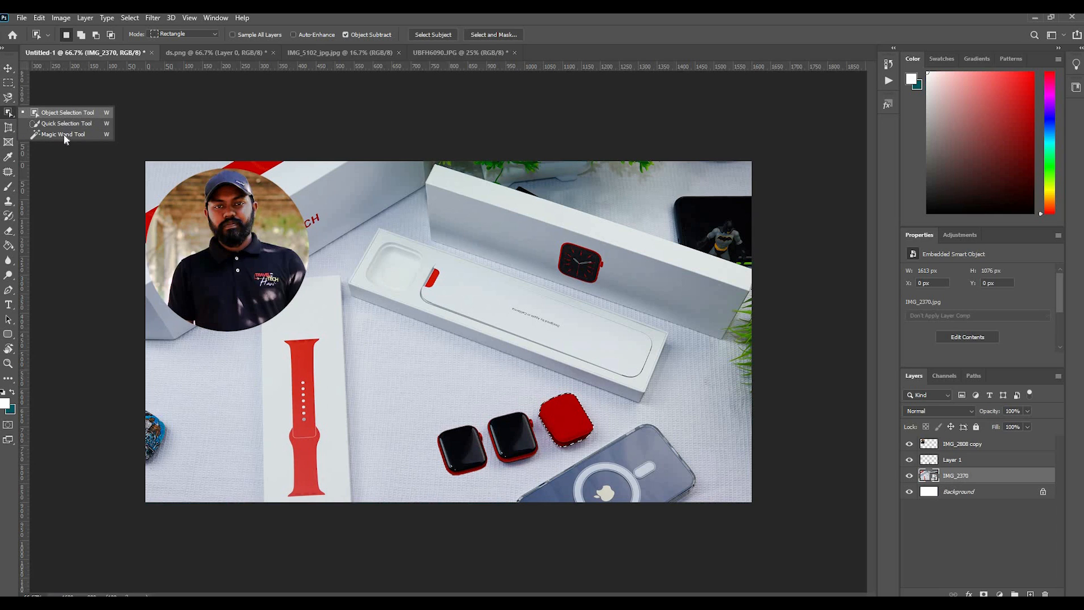
click(7, 98)
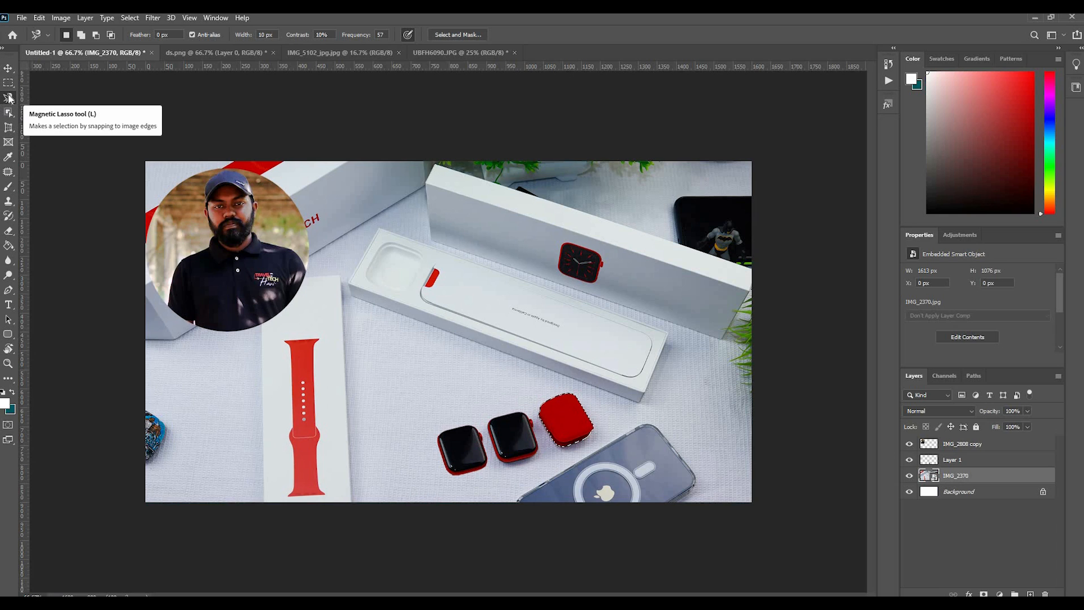
key(v)
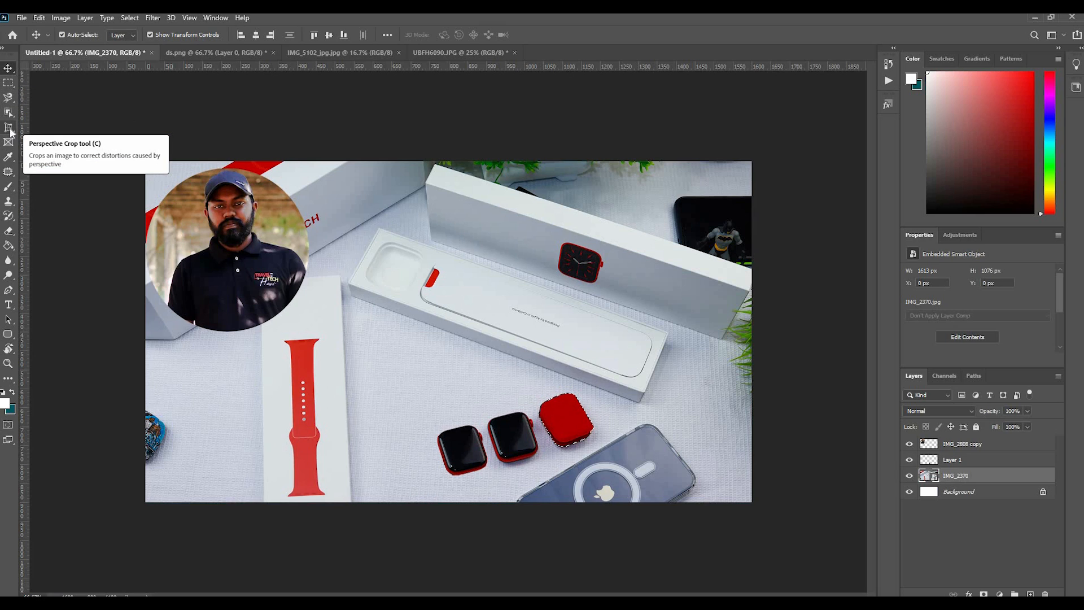
Clear the selection and try adjusting the crop frame around the whole canvas with the Crop tool.
drag(24, 134, 60, 134)
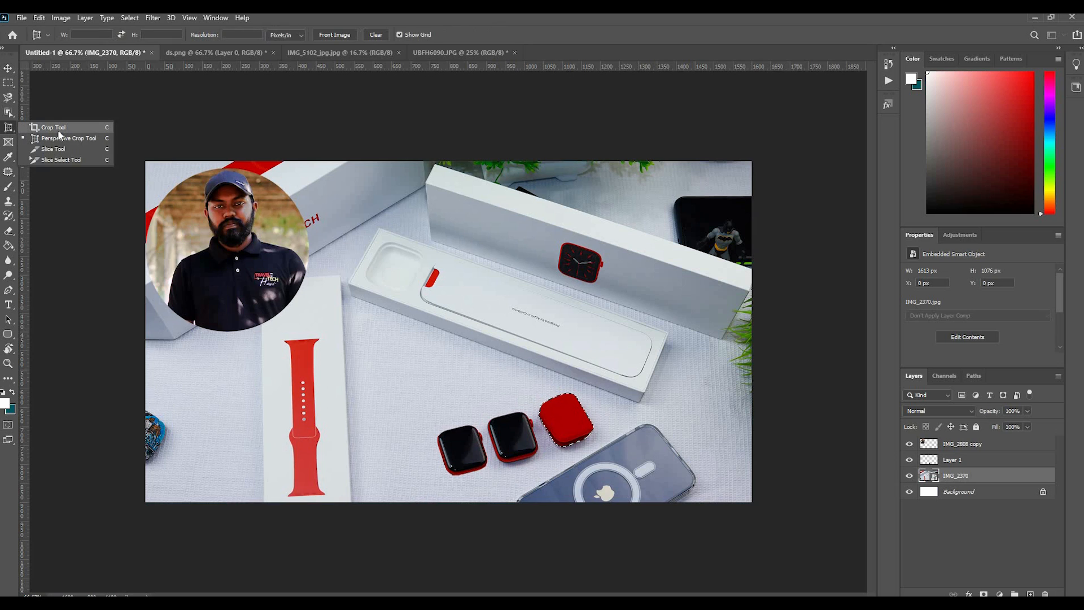
click(80, 127)
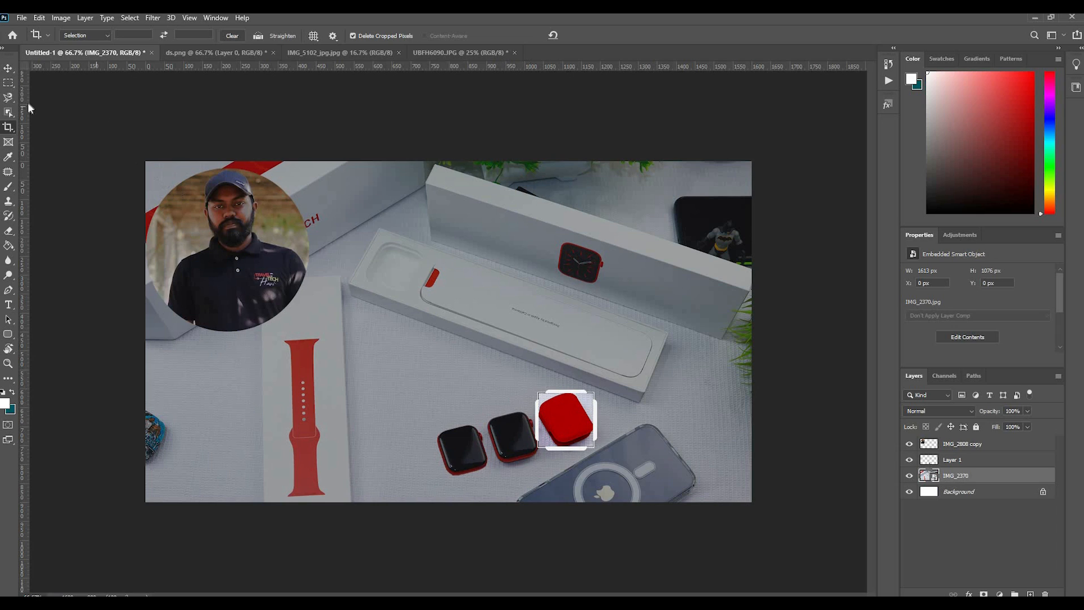
click(8, 68)
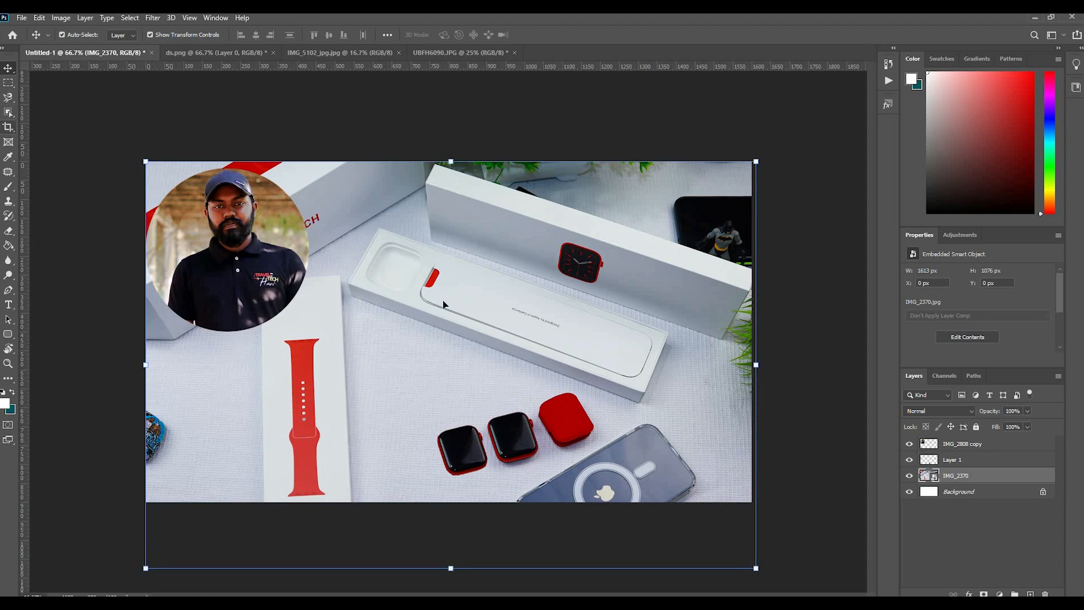
click(8, 127)
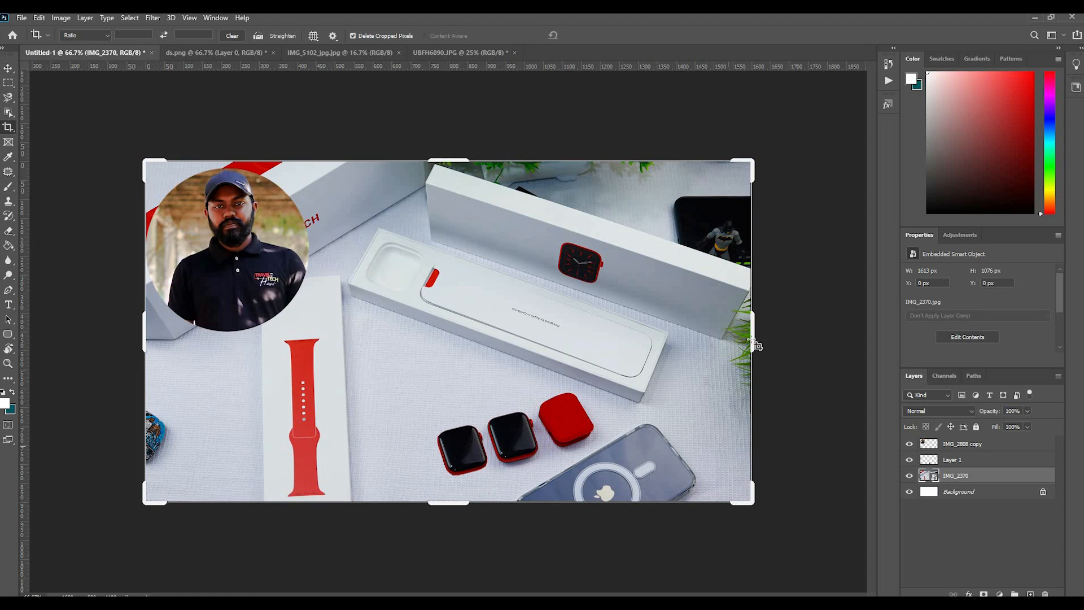
drag(753, 337, 796, 495)
key(ctrl+r)
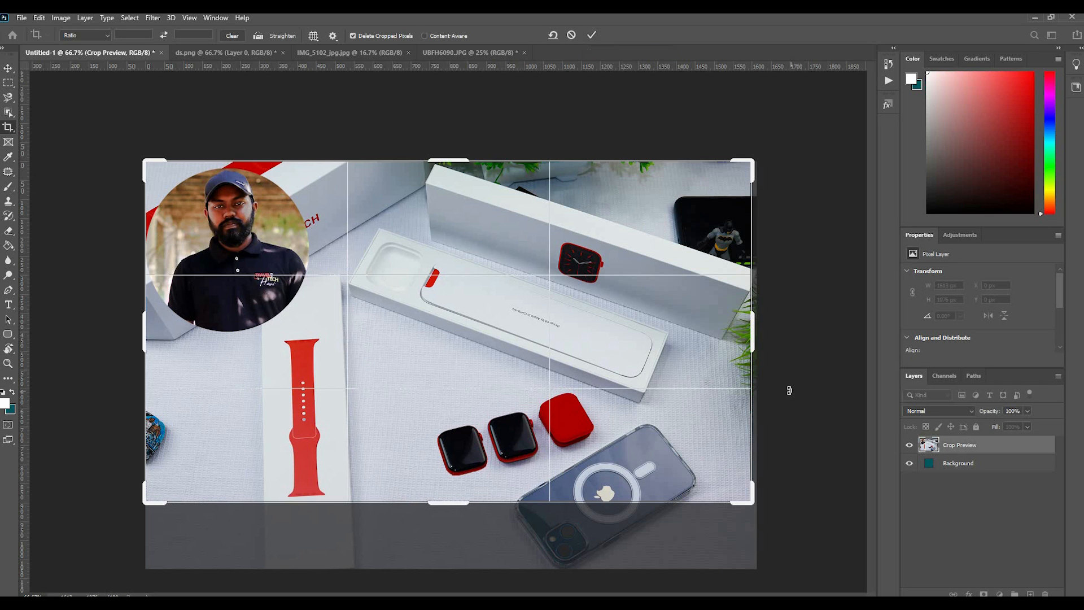
key(Return)
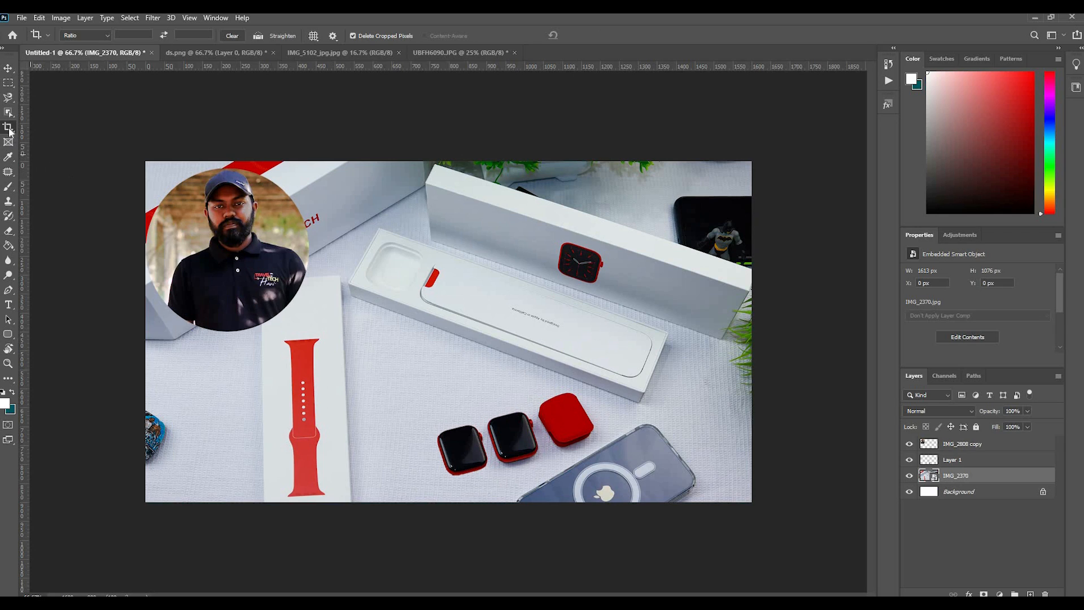
right_click(9, 127)
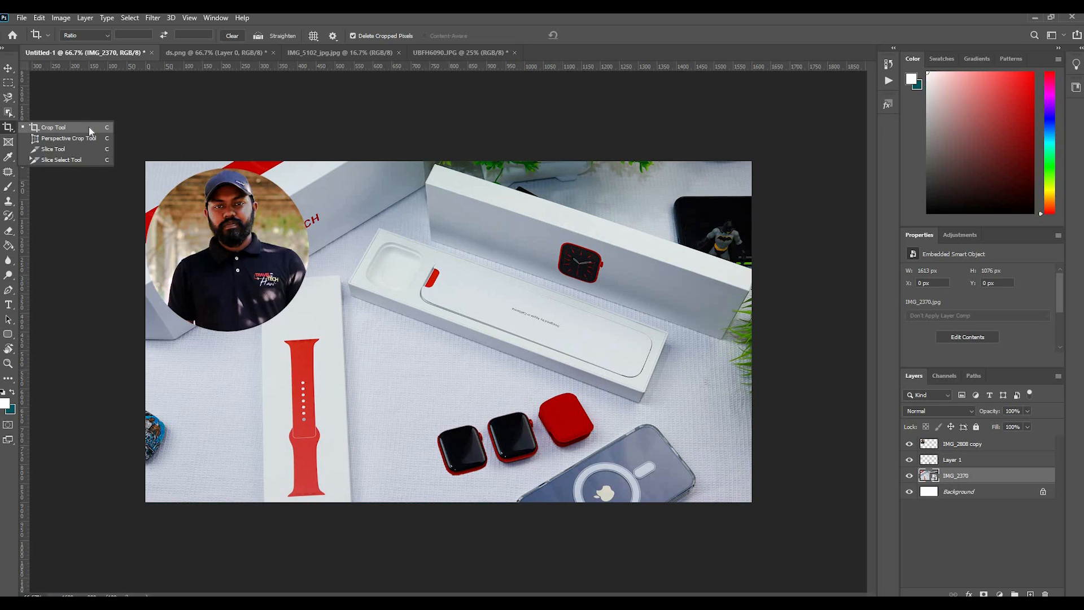
Draw a frame about 309 × 303 px over the open white box and fill it with the IMG_5102_jpg photo.
click(8, 140)
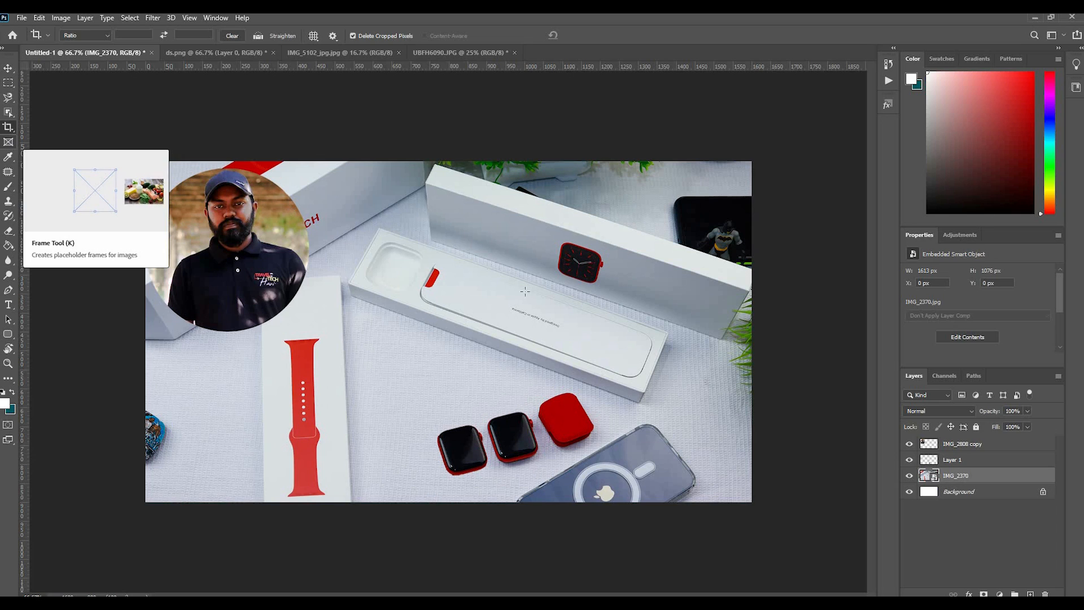
click(9, 142)
drag(493, 250, 610, 365)
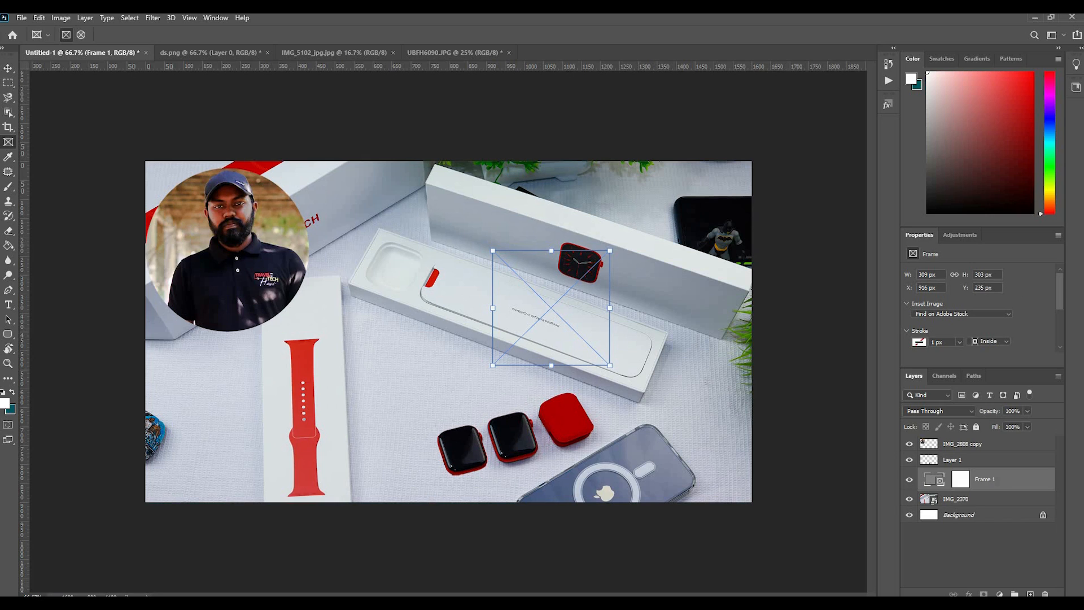
drag(557, 311, 546, 313)
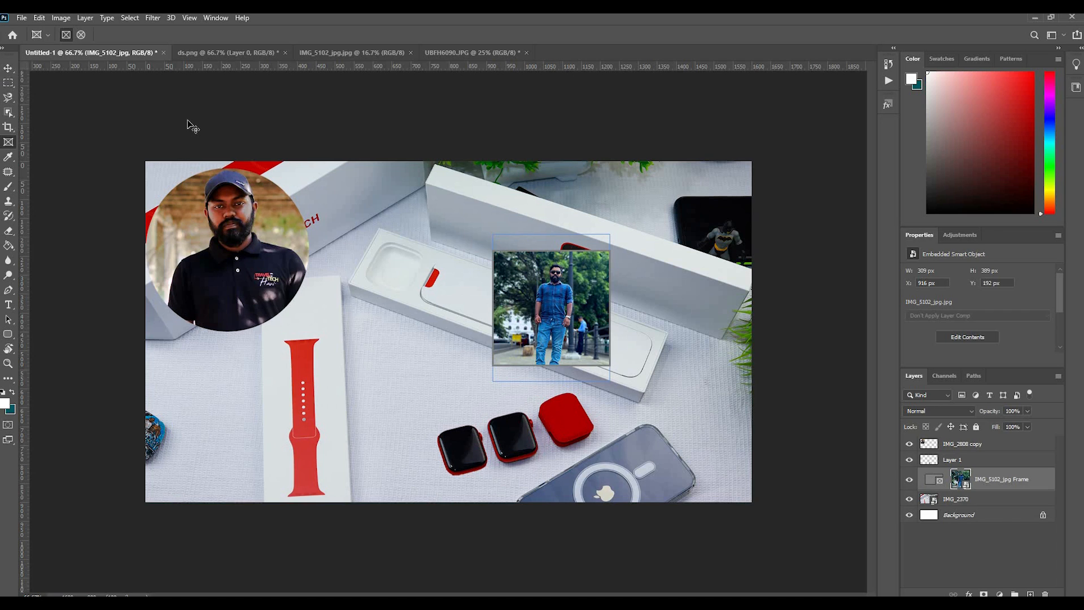
Move the framed photo to the canvas's upper-right corner and deselect it.
click(8, 68)
drag(547, 281, 693, 172)
click(932, 482)
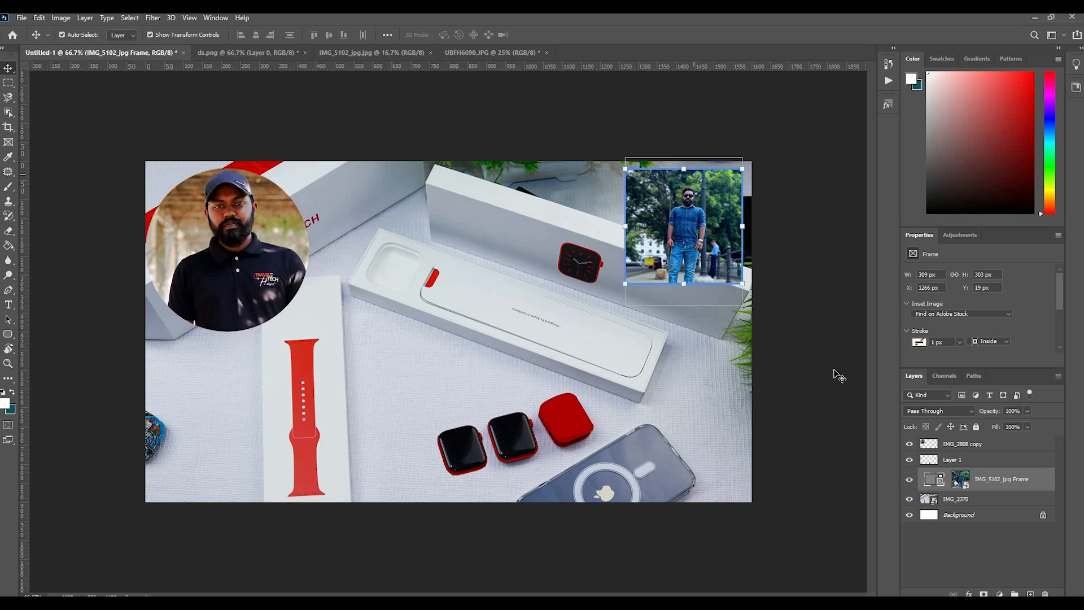
click(841, 375)
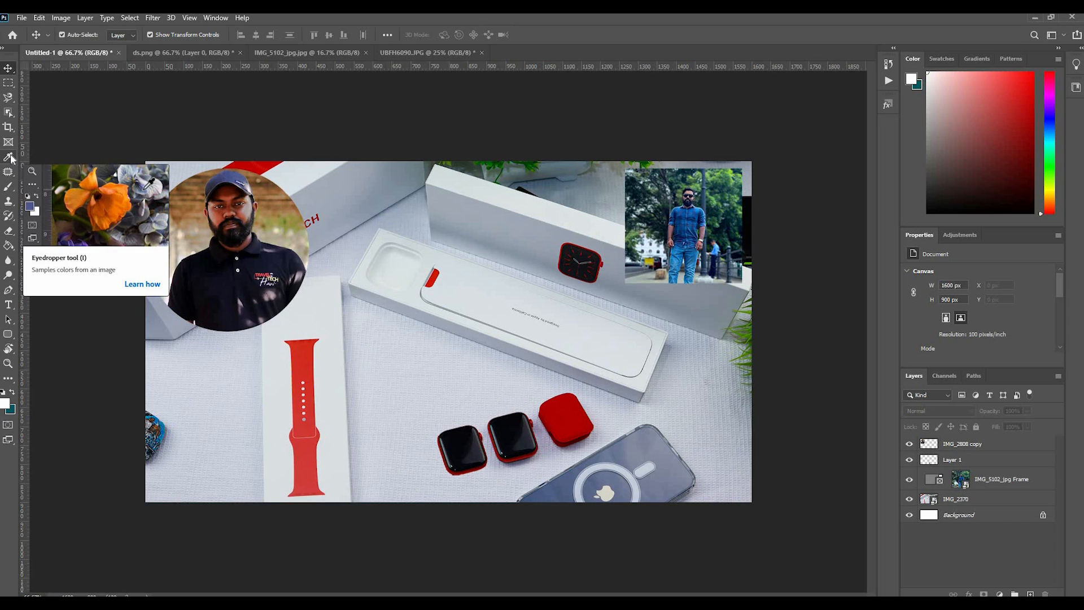
Sample the white box and then the red watch strap with the Eyedropper, making red the foreground color.
click(11, 158)
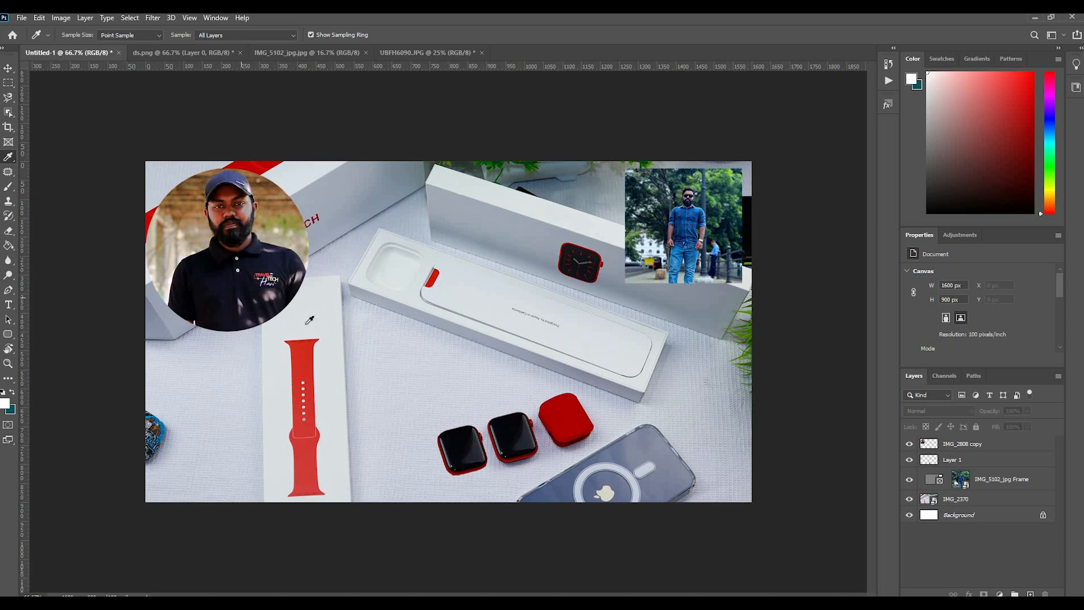
click(328, 314)
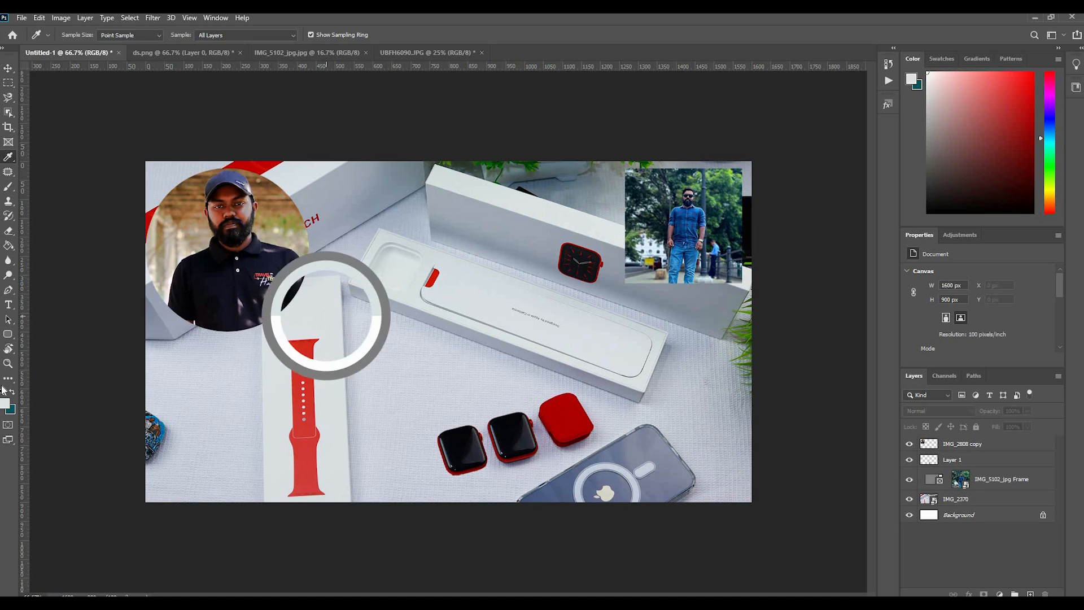
click(300, 363)
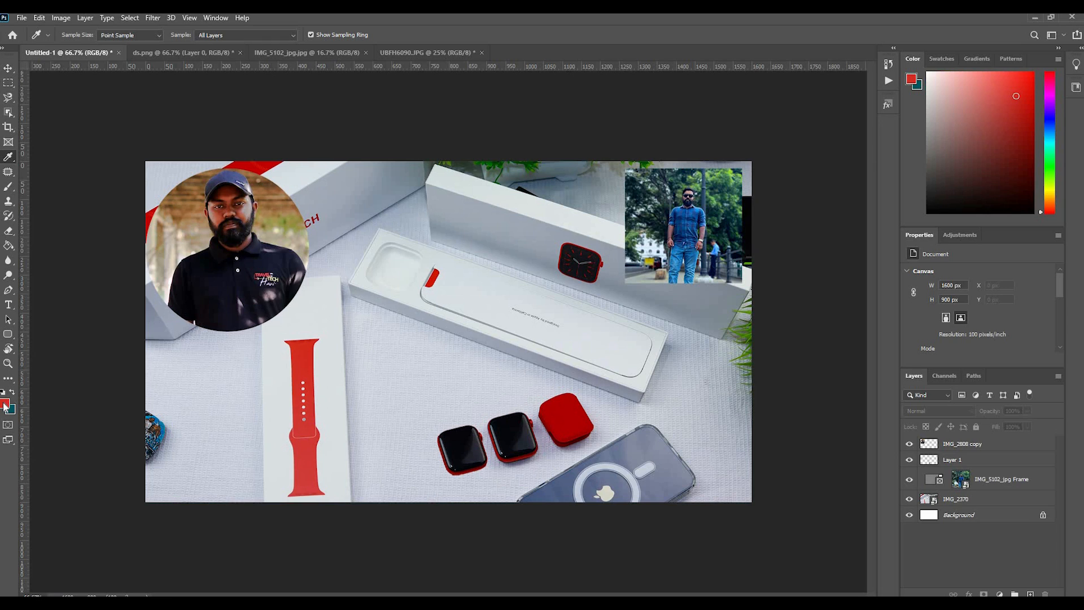
right_click(8, 158)
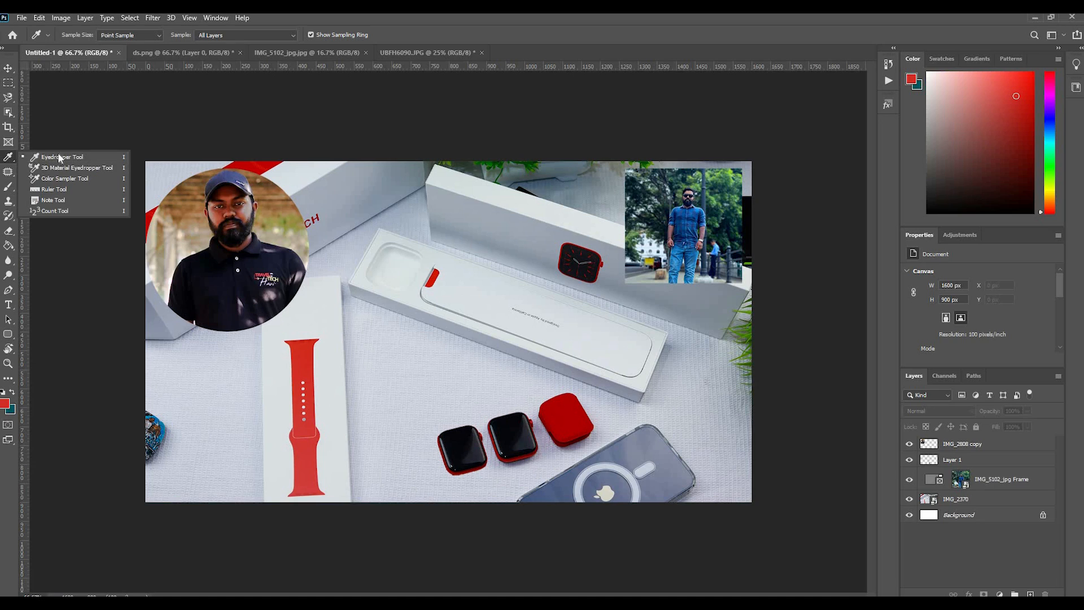
click(8, 156)
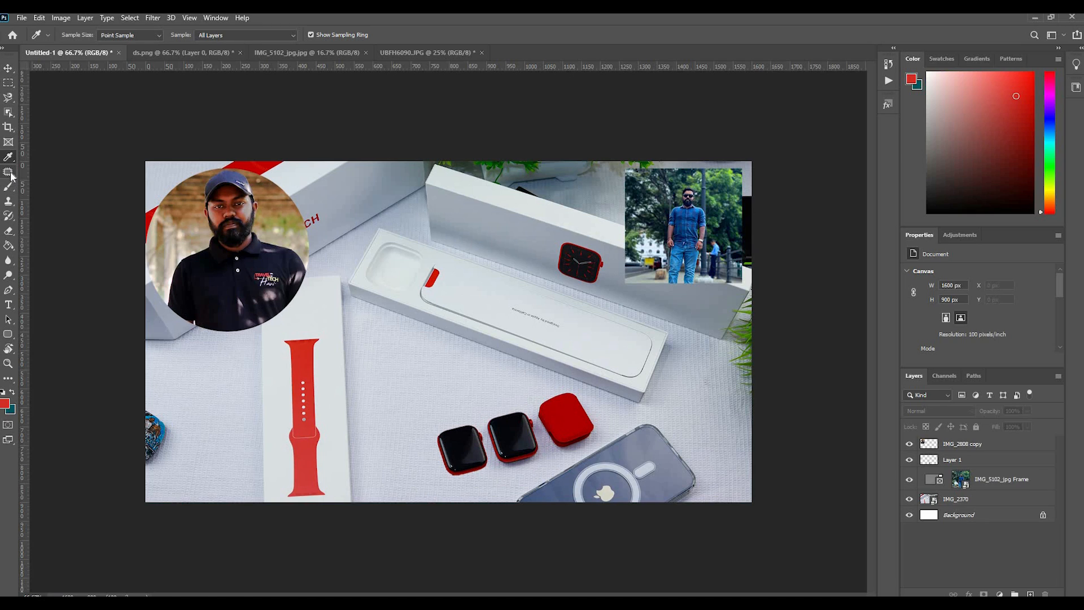
Convert the IMG_2370 smart object to a pixel layer and paint out the red case beside the watches with the Spot Healing Brush.
click(11, 176)
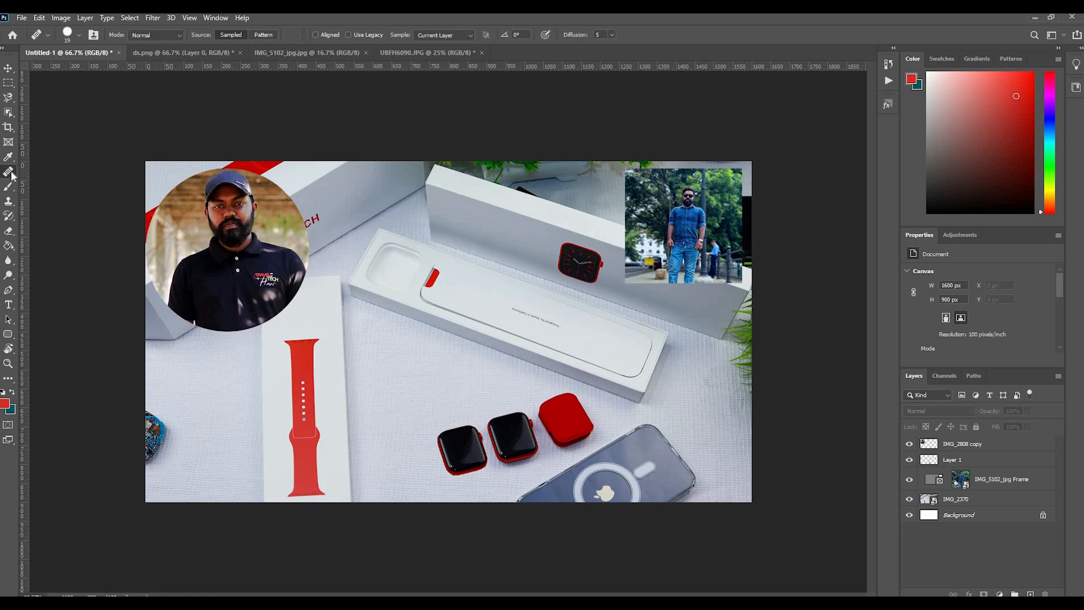
right_click(10, 171)
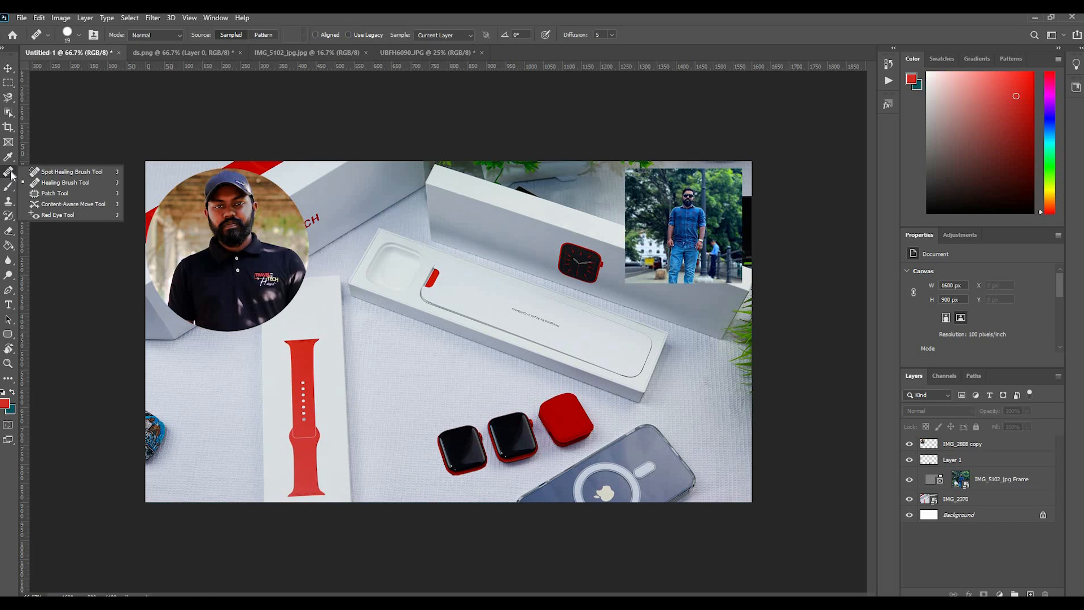
click(89, 173)
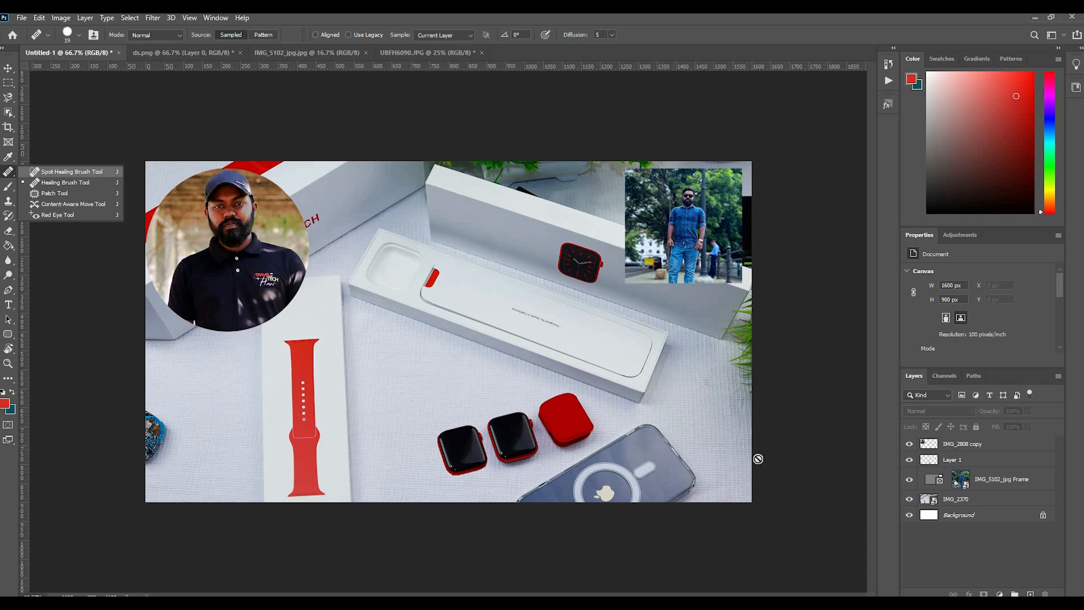
click(957, 501)
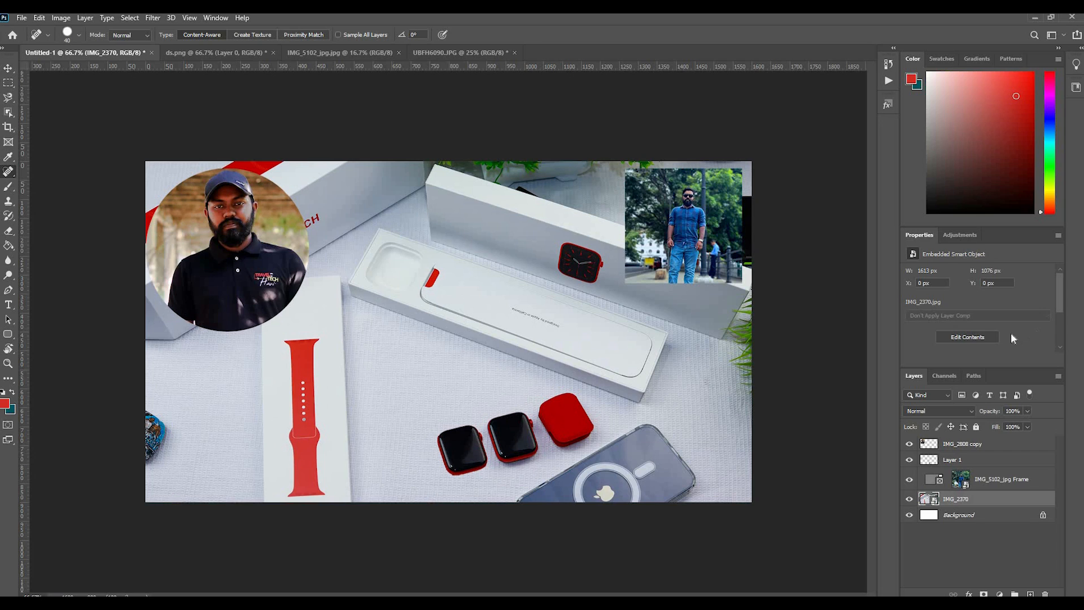
scroll(1011, 334, down, 3)
click(977, 305)
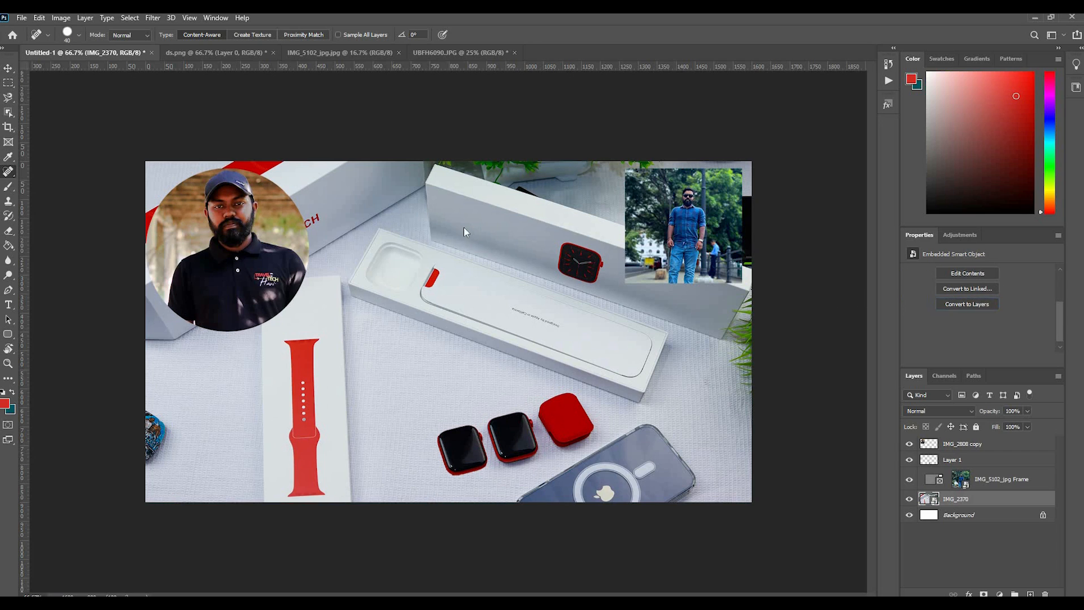
click(506, 235)
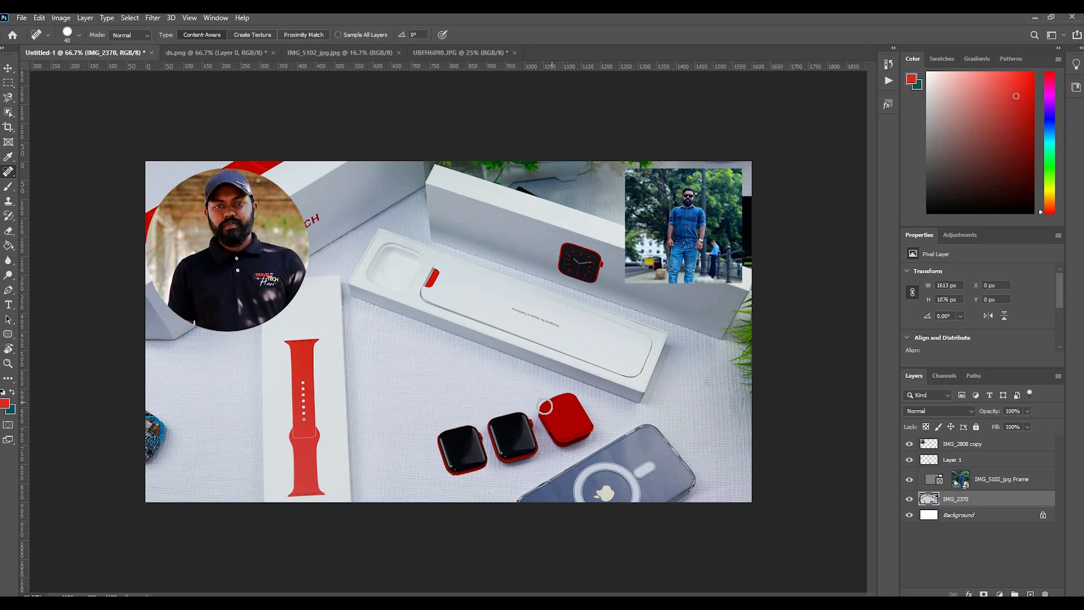
mouse_move(587, 438)
mouse_down()
mouse_move(576, 402)
mouse_move(565, 407)
mouse_move(586, 430)
mouse_move(565, 430)
mouse_move(571, 401)
mouse_move(542, 402)
mouse_move(553, 406)
mouse_move(550, 429)
mouse_move(540, 412)
mouse_move(581, 414)
mouse_move(550, 409)
mouse_move(570, 447)
mouse_move(592, 433)
mouse_move(567, 439)
mouse_move(578, 430)
mouse_move(559, 407)
mouse_move(574, 421)
mouse_move(560, 438)
mouse_move(573, 446)
mouse_move(598, 434)
mouse_move(560, 419)
mouse_move(567, 434)
mouse_move(534, 396)
mouse_move(573, 429)
mouse_up()
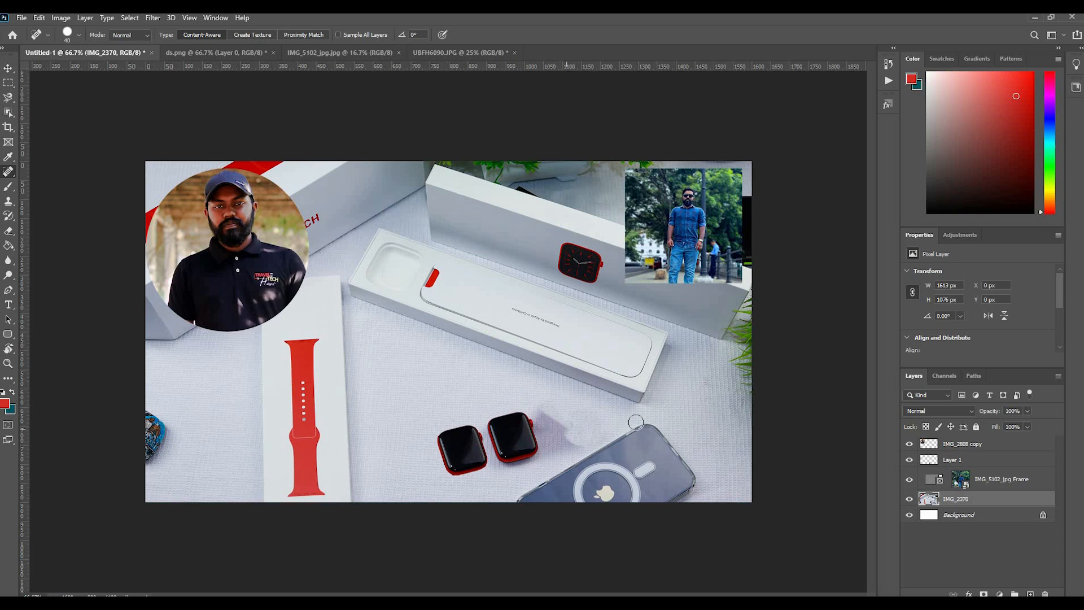
Patch the smudged area beside the two watches with clean fabric using the Patch tool, and clear the selection.
right_click(9, 181)
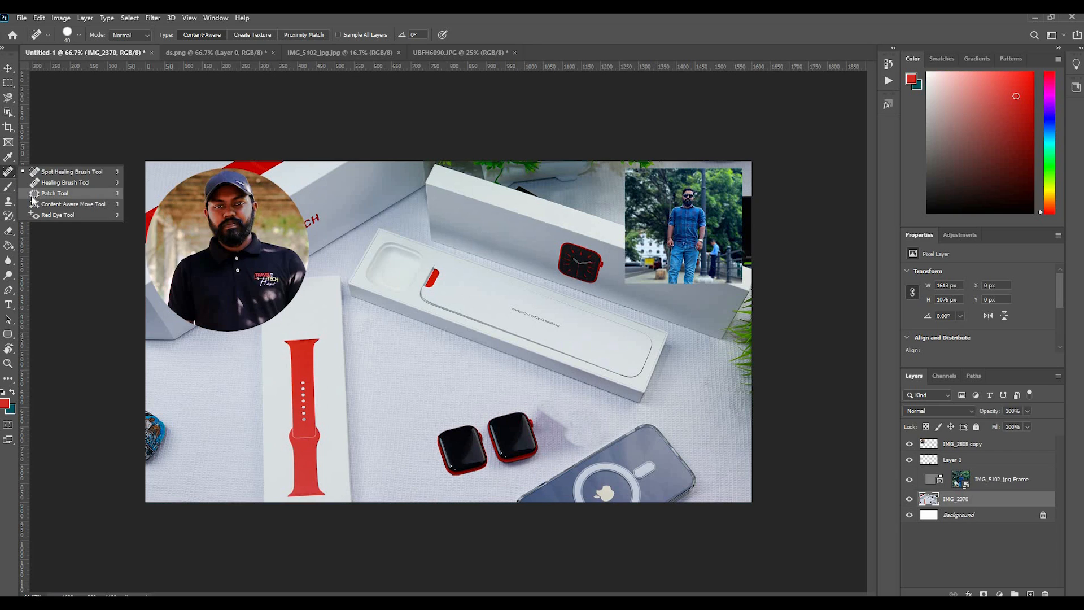
click(62, 193)
mouse_move(556, 399)
mouse_down()
mouse_move(602, 419)
mouse_move(601, 439)
mouse_move(562, 455)
mouse_move(539, 413)
mouse_move(560, 398)
mouse_move(575, 429)
mouse_move(430, 371)
mouse_up()
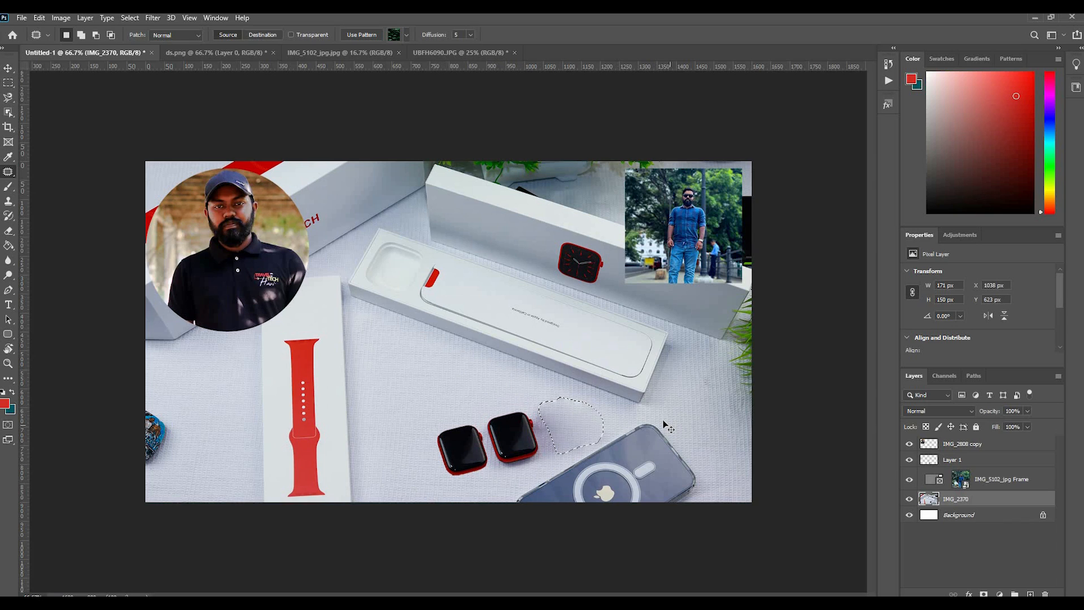
click(610, 409)
mouse_move(593, 398)
mouse_down()
mouse_move(581, 414)
mouse_move(550, 385)
mouse_move(593, 397)
mouse_move(532, 385)
mouse_up()
click(604, 428)
mouse_move(566, 440)
mouse_down()
mouse_move(606, 432)
mouse_move(481, 386)
mouse_up()
click(754, 438)
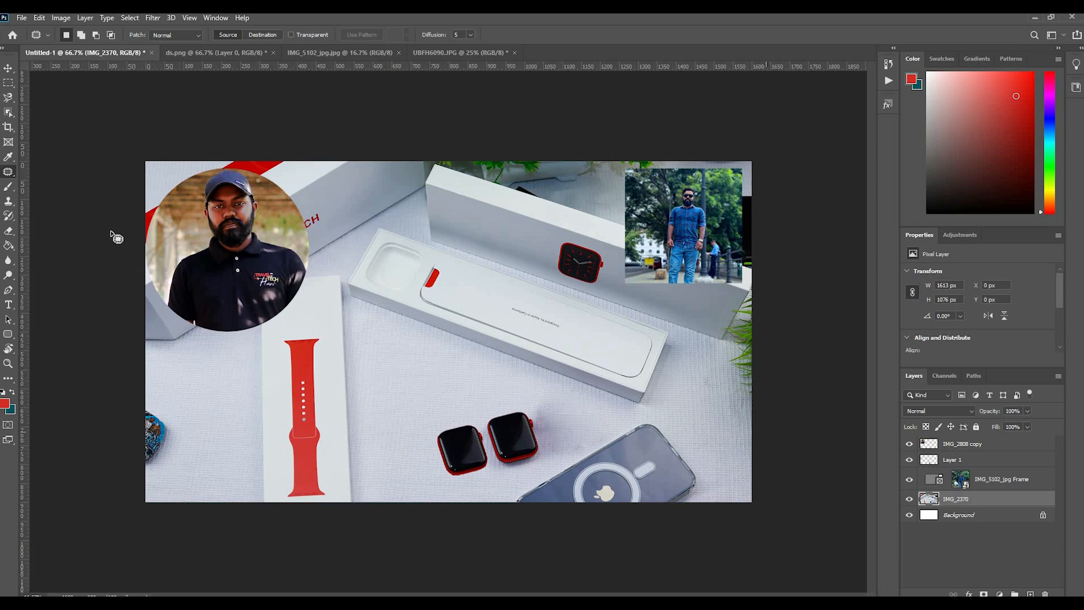
Paint soft brush strokes over the fabric around the watches, first in red and then with the foreground color set to 000000.
click(8, 188)
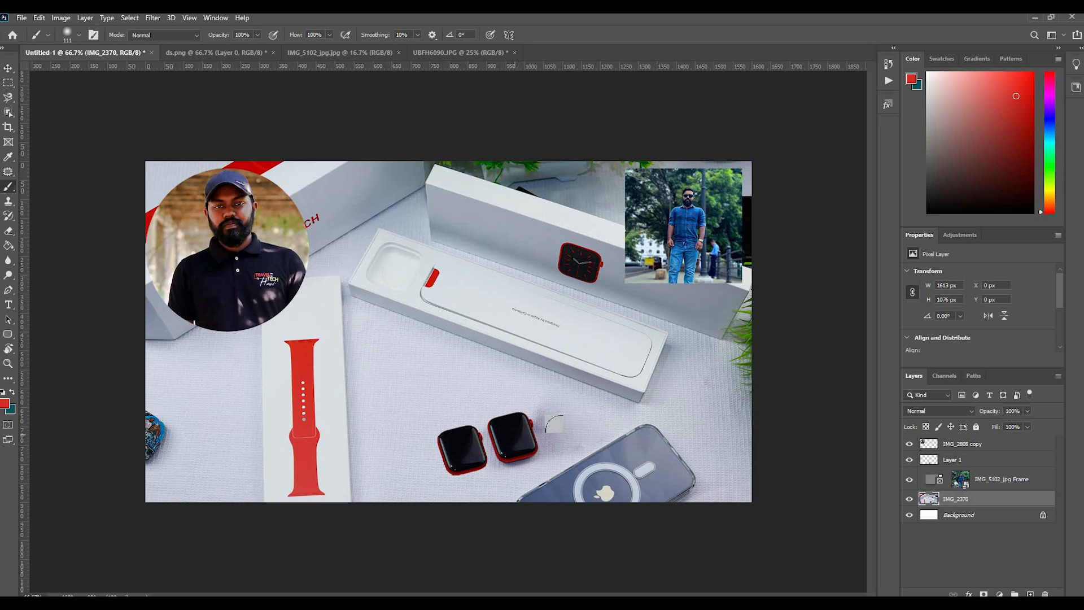
mouse_move(556, 404)
mouse_down()
mouse_move(585, 424)
mouse_move(582, 394)
mouse_up()
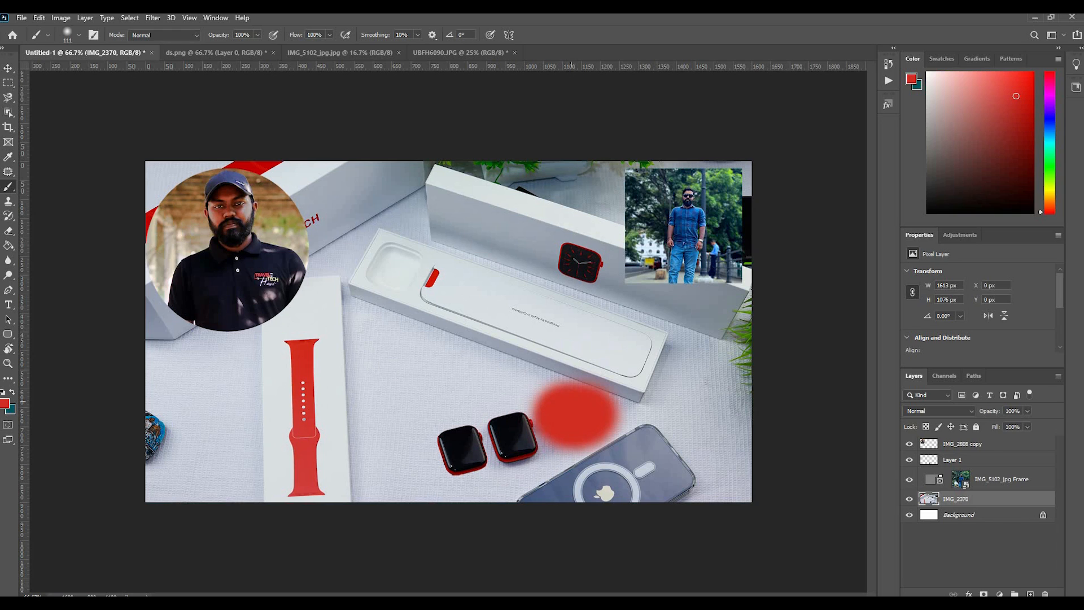
click(5, 403)
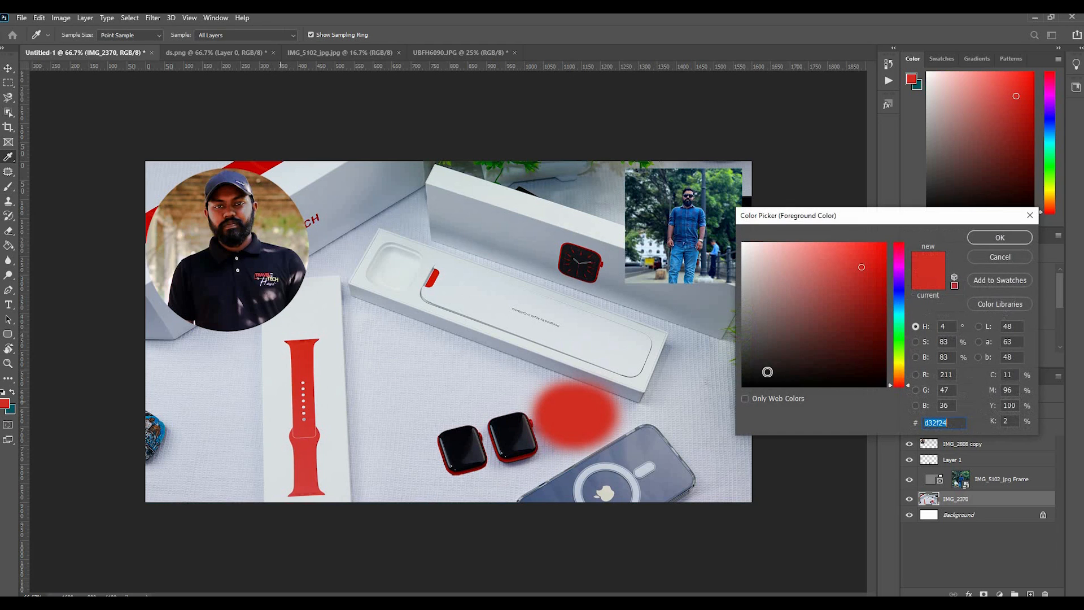
text(000000)
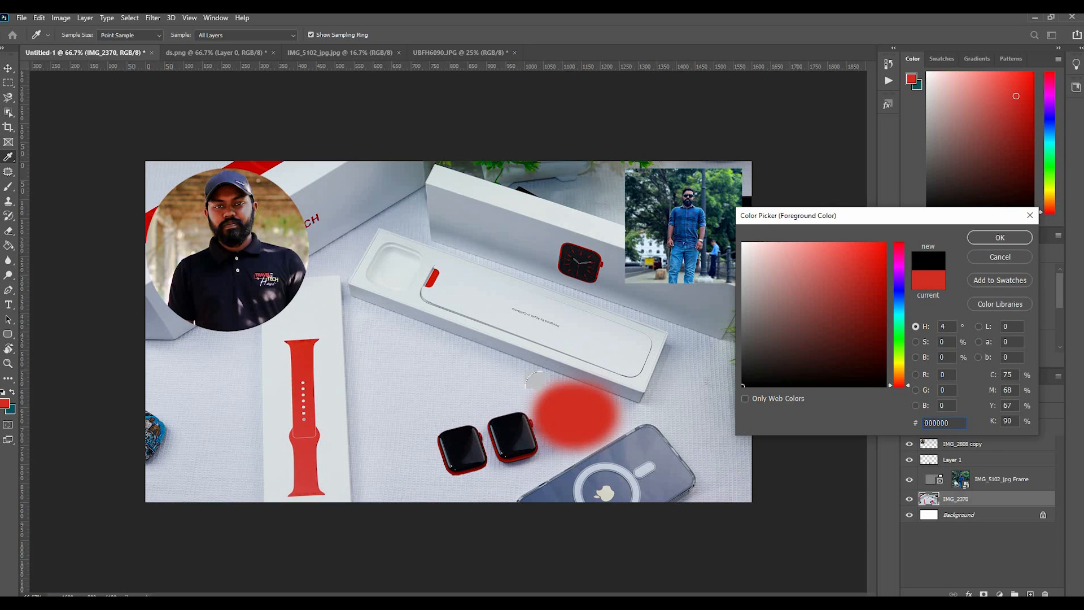
key(Return)
mouse_move(528, 382)
mouse_down()
mouse_move(551, 392)
mouse_move(408, 344)
mouse_up()
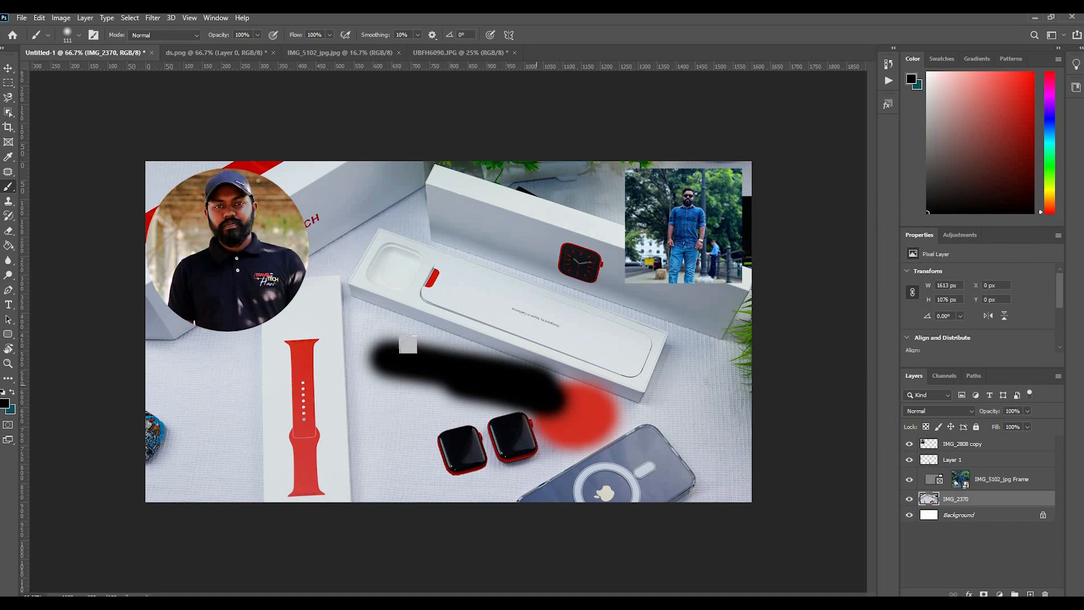
Draw a thin Pencil stroke on the photo and undo it together with the red and black brush strokes.
right_click(13, 187)
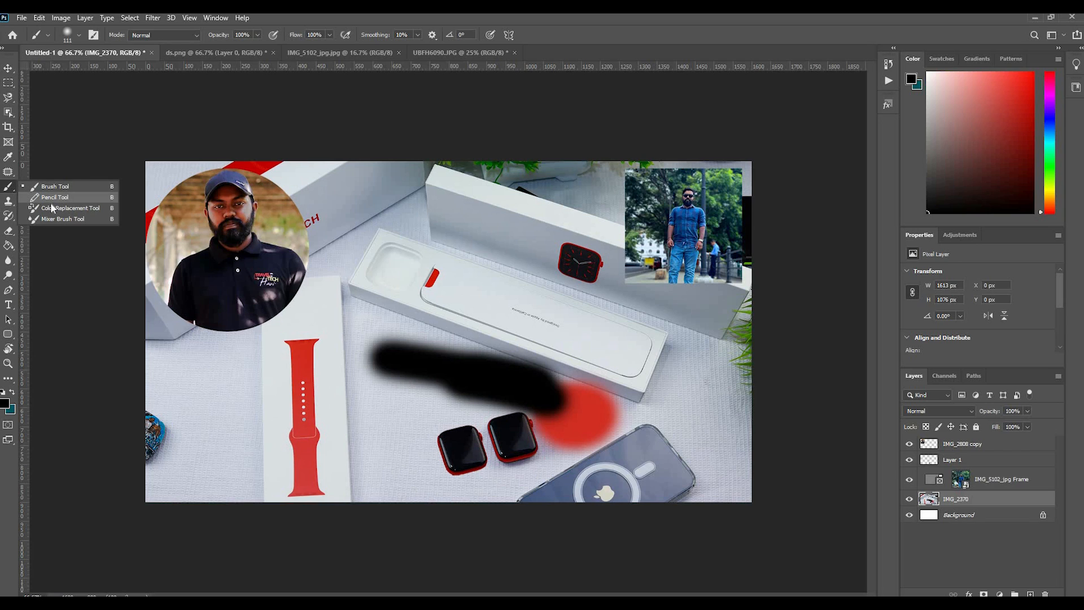
click(55, 197)
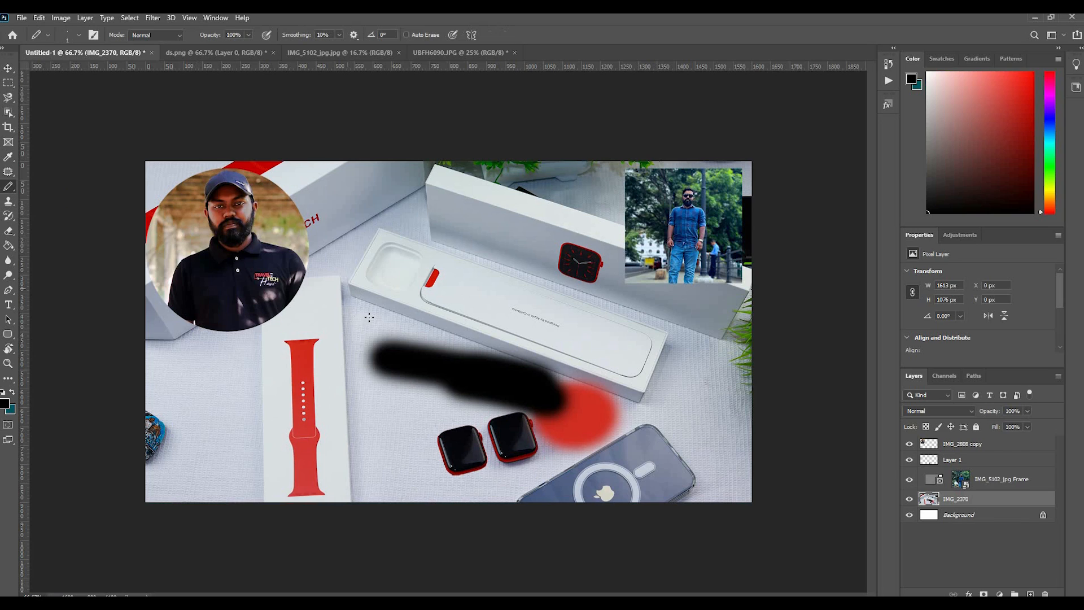
mouse_move(373, 294)
mouse_down()
mouse_move(411, 333)
mouse_move(423, 309)
mouse_up()
key(ctrl+z)
key(ctrl+z)
key(ctrl+z)
key(ctrl+z)
key(ctrl+z)
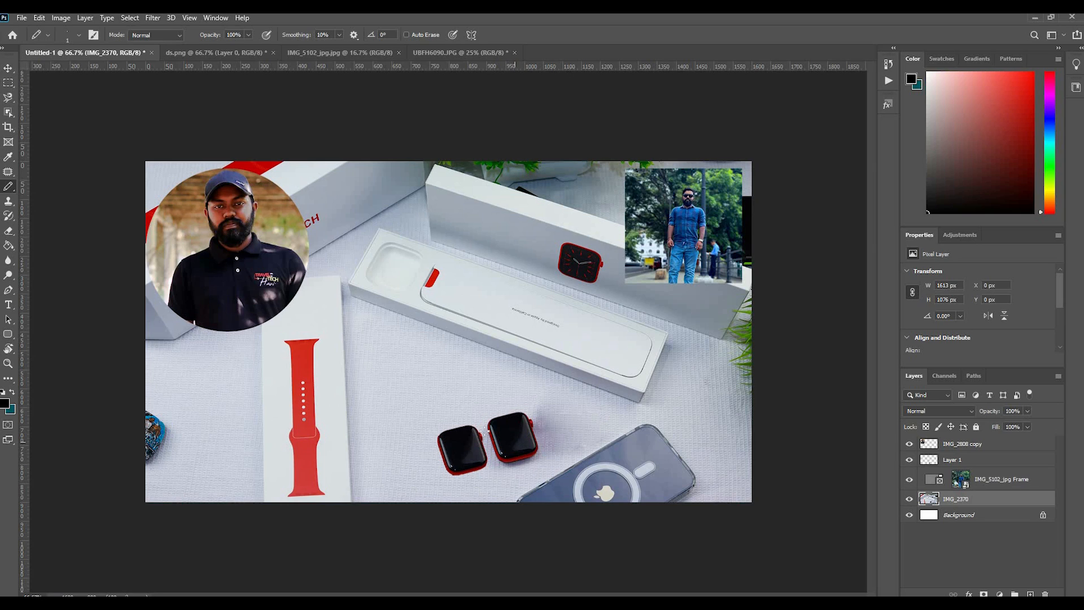
Clone one of the watches onto the empty fabric above the pair with the Clone Stamp, undoing the stray smudge beside it.
key(s)
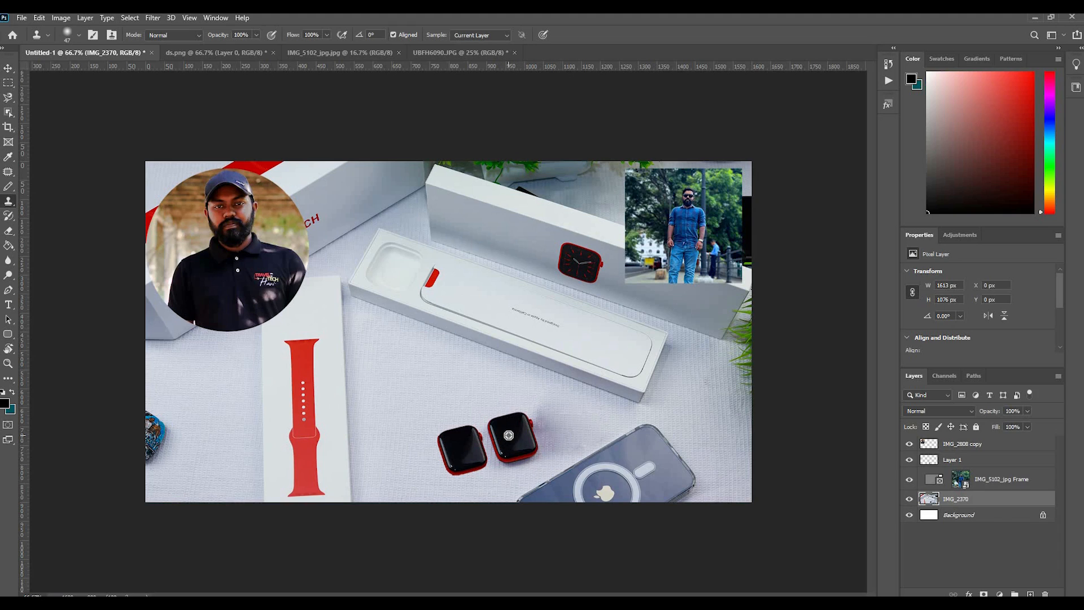
mouse_move(415, 375)
mouse_down()
mouse_move(415, 390)
mouse_move(403, 373)
mouse_move(407, 396)
mouse_move(432, 369)
mouse_move(429, 395)
mouse_move(427, 376)
mouse_move(484, 380)
mouse_move(477, 392)
mouse_move(466, 378)
mouse_move(474, 387)
mouse_up()
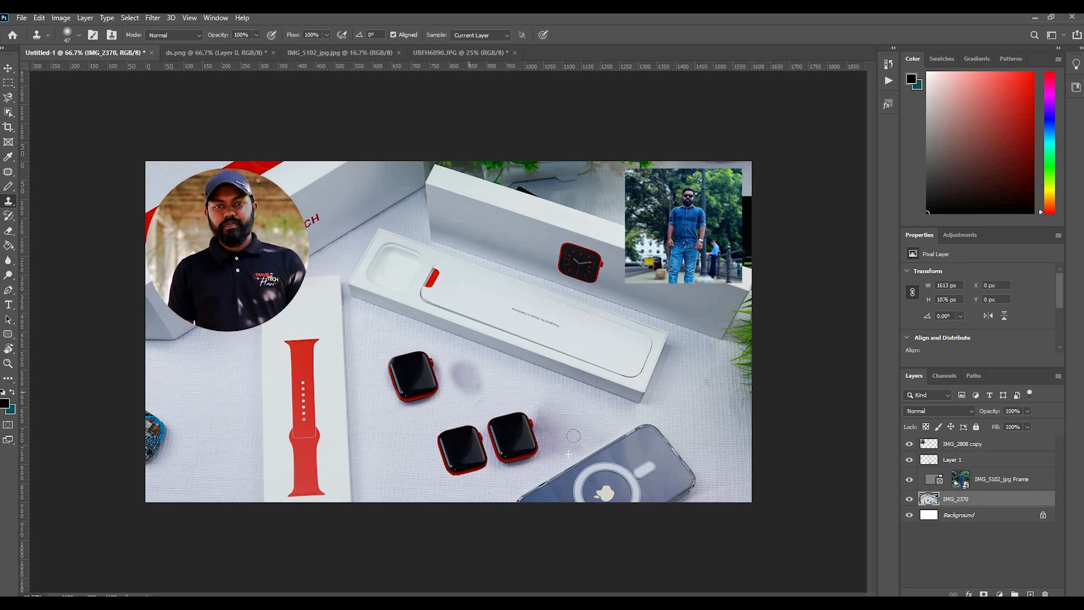
key(ctrl+z)
click(459, 360)
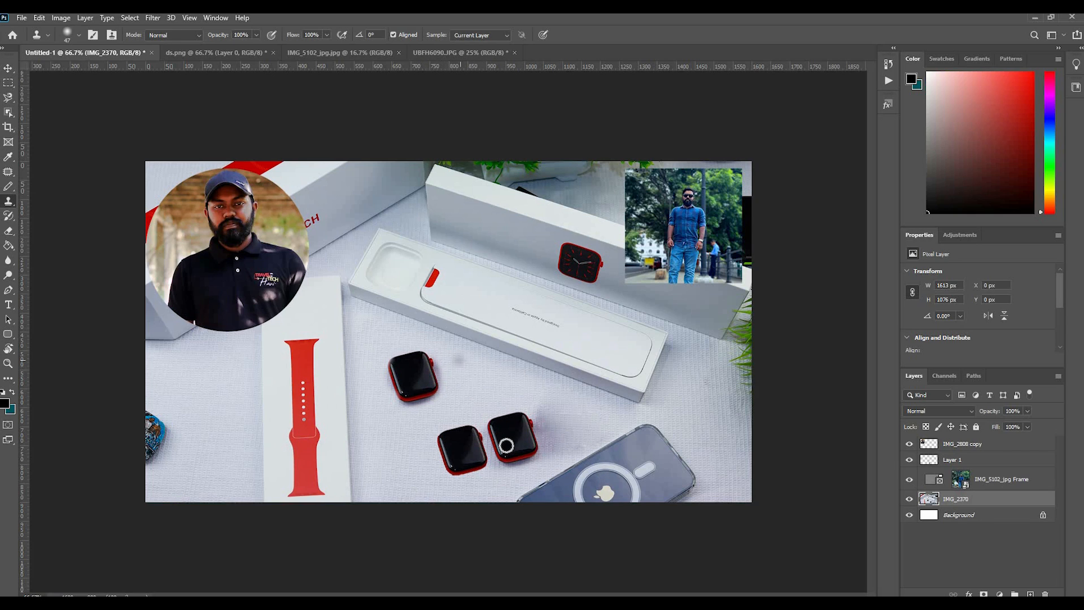
Sample a new clone source and clone a second watch beside the first copy, below the open box.
alt+click(484, 386)
click(472, 376)
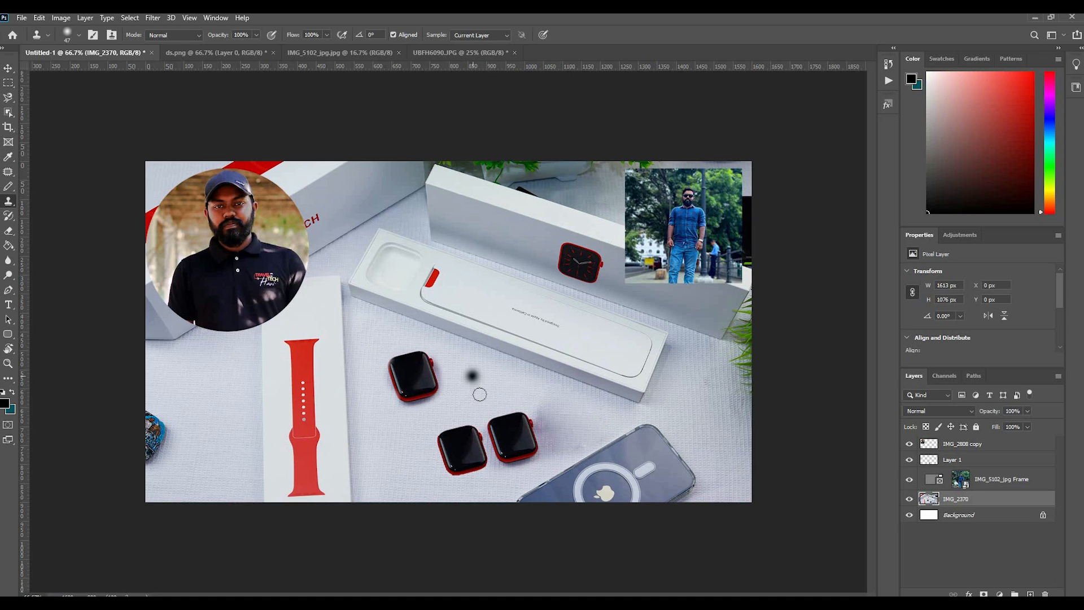
shift+click(480, 394)
mouse_move(480, 394)
mouse_down()
mouse_move(470, 371)
mouse_move(466, 390)
mouse_move(461, 374)
mouse_move(460, 393)
mouse_move(457, 369)
mouse_move(476, 364)
mouse_move(451, 364)
mouse_move(475, 358)
mouse_move(482, 375)
mouse_move(480, 354)
mouse_move(450, 356)
mouse_move(456, 379)
mouse_move(484, 376)
mouse_move(478, 348)
mouse_move(453, 363)
mouse_up()
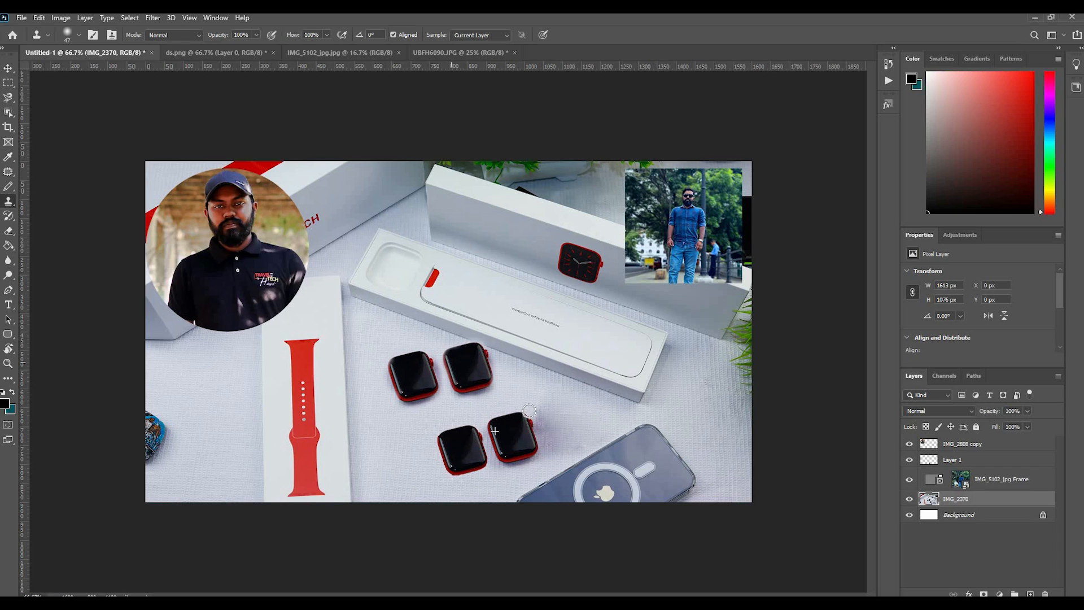
Try further Clone Stamp strokes around the original lower watches and undo them.
mouse_move(480, 460)
mouse_down()
mouse_move(487, 468)
mouse_move(474, 446)
mouse_move(467, 456)
mouse_up()
key(ctrl+z)
key(ctrl+z)
key(ctrl+z)
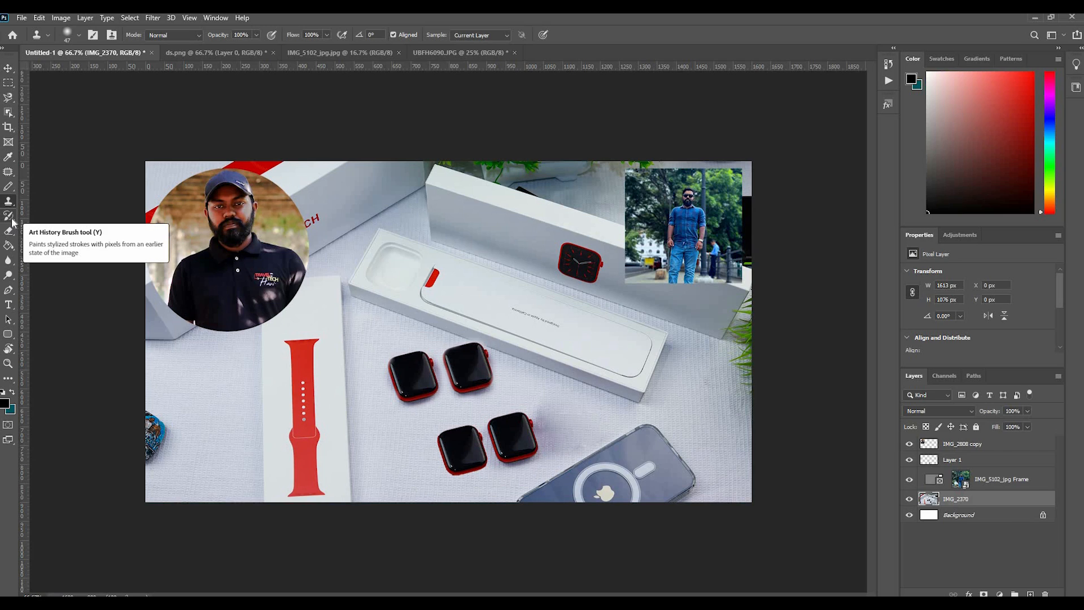
key(y)
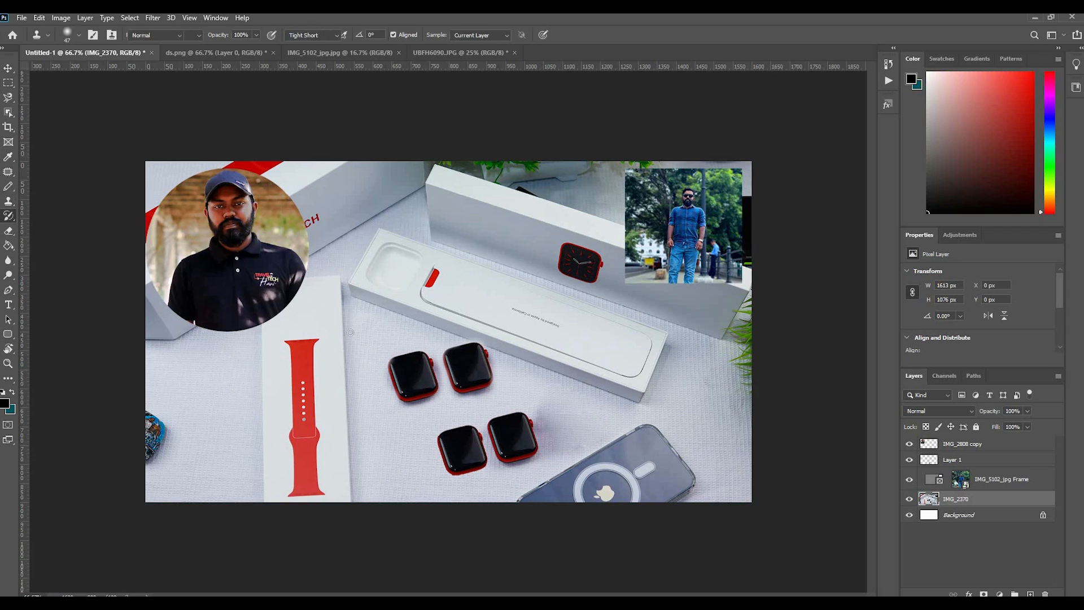
key(shift+y)
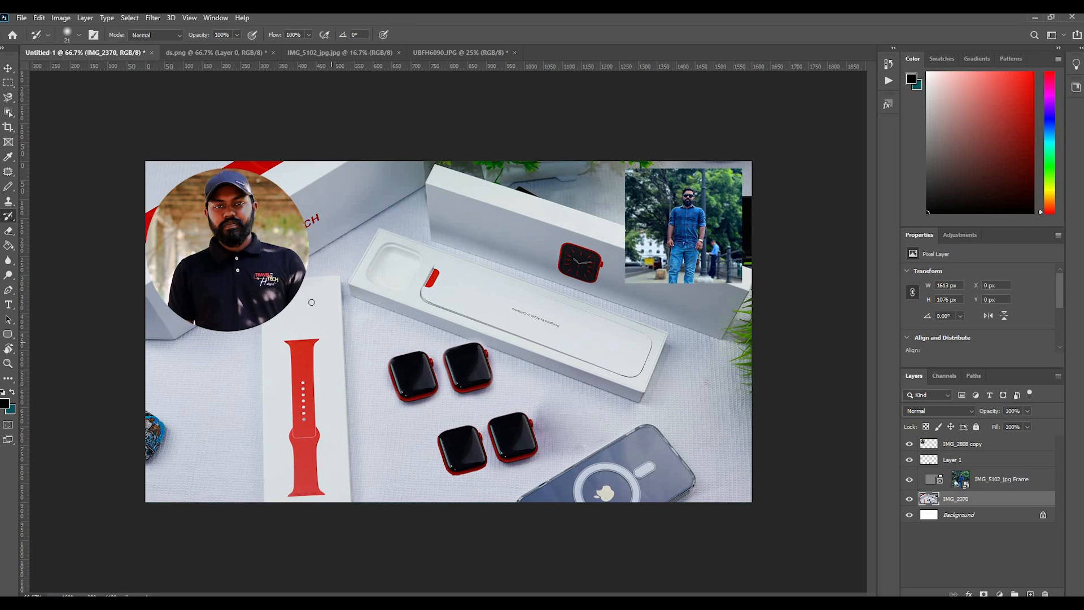
Set the Eraser size to 67 px and erase part of the upper-left cloned watch on IMG_2370.
click(8, 232)
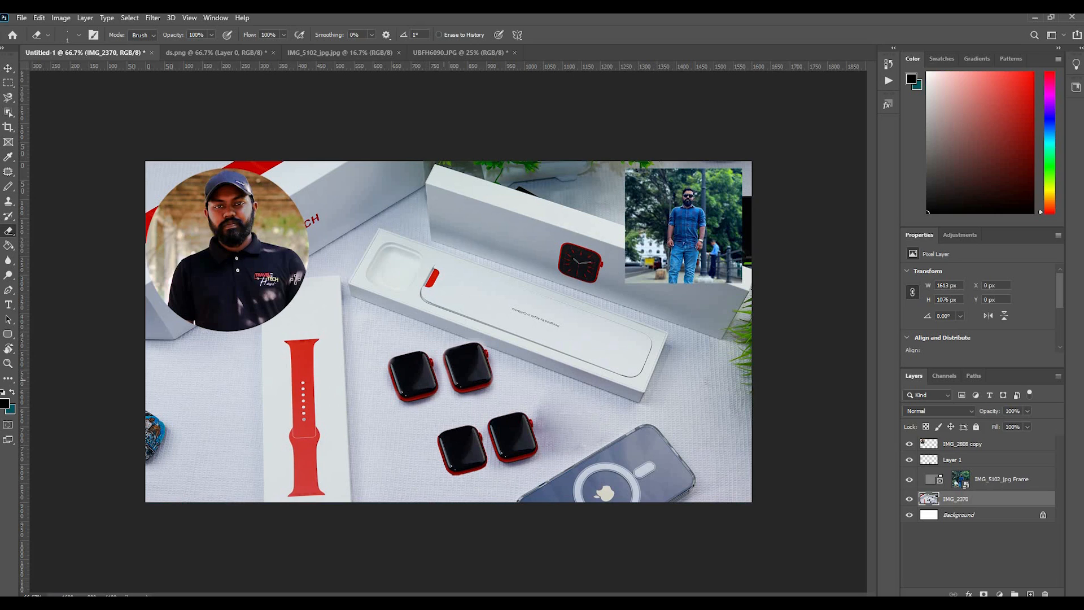
click(79, 32)
drag(63, 72, 84, 72)
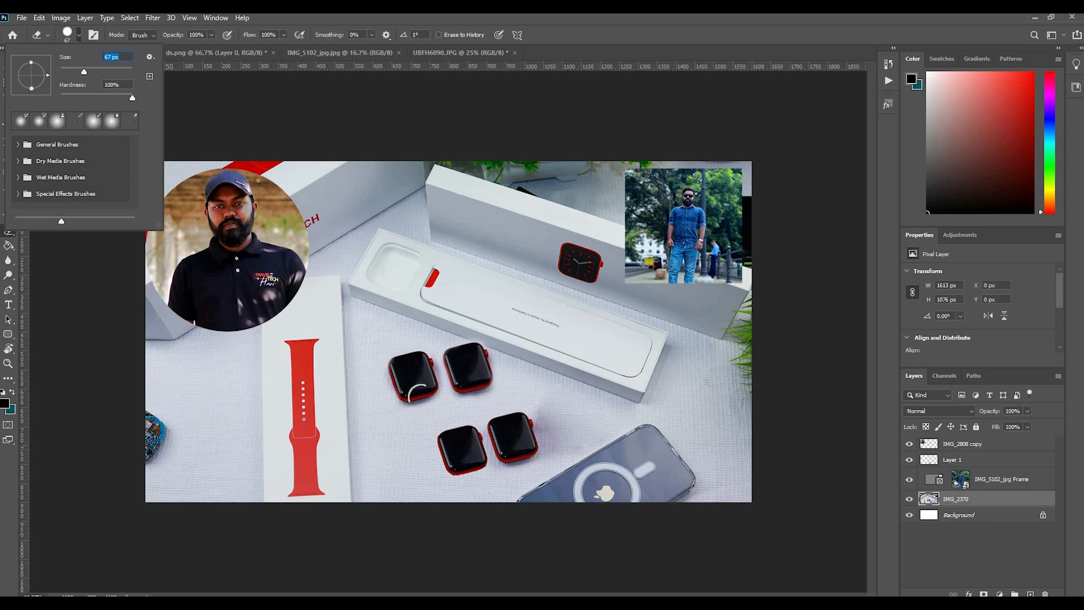
mouse_move(401, 366)
mouse_down()
mouse_move(412, 395)
mouse_move(400, 370)
mouse_up()
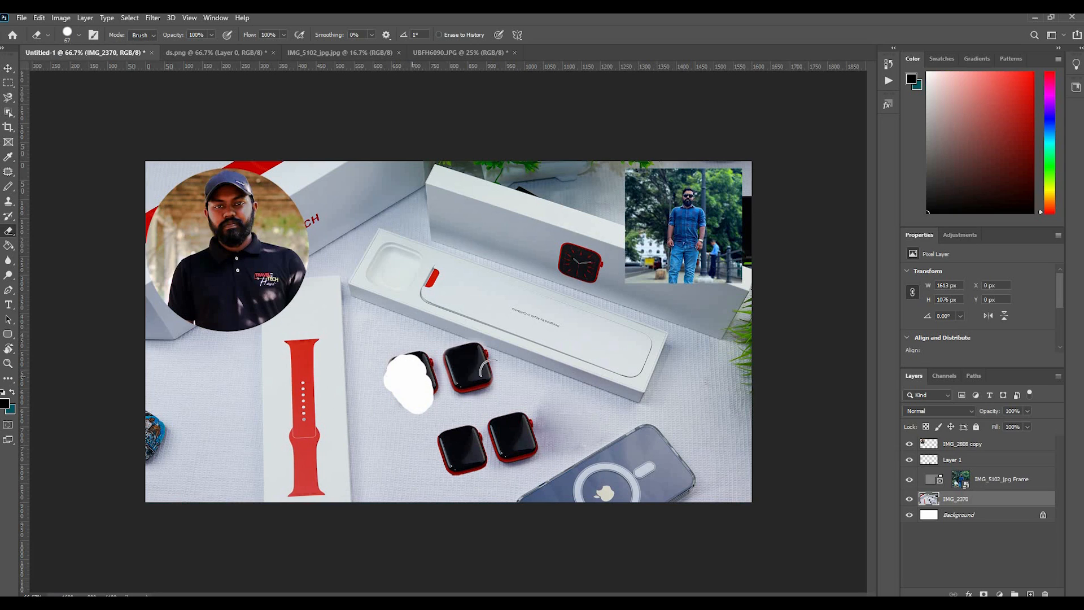
Convert the Background into the regular layer Layer 0, hide it, and erase the upper-left watch on IMG_2370 to transparency.
double_click(966, 518)
key(Return)
click(960, 500)
mouse_move(417, 362)
mouse_down()
mouse_move(425, 373)
mouse_move(396, 391)
mouse_up()
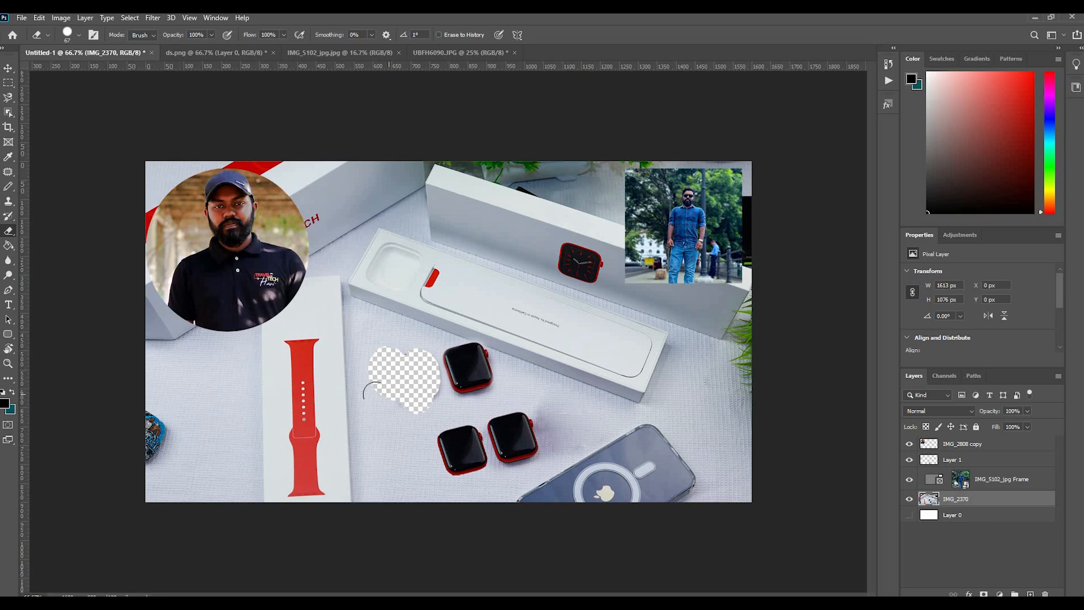
Undo the eraser strokes and the Background layer conversion.
key(ctrl+z)
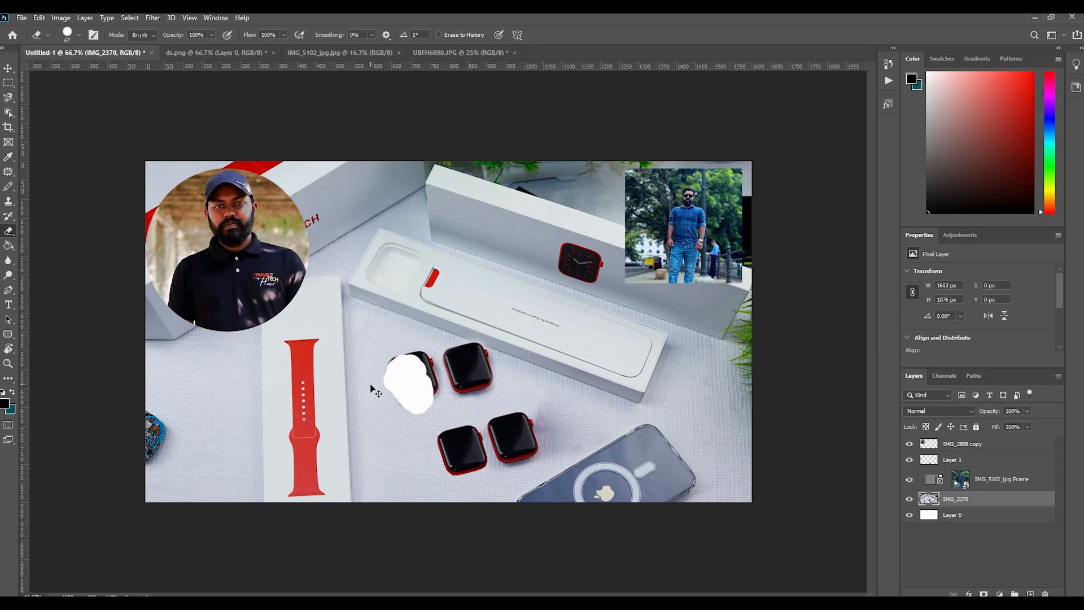
key(ctrl+z)
key(ctrl+z)
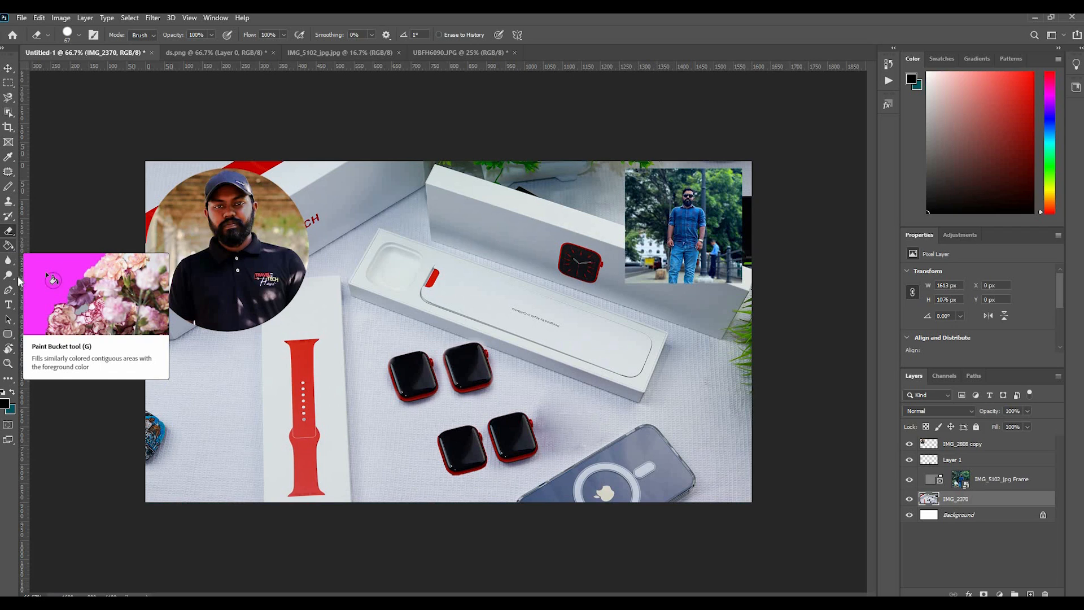
Fill the strap box, the open box and the standing box's front with black using the Paint Bucket.
click(8, 248)
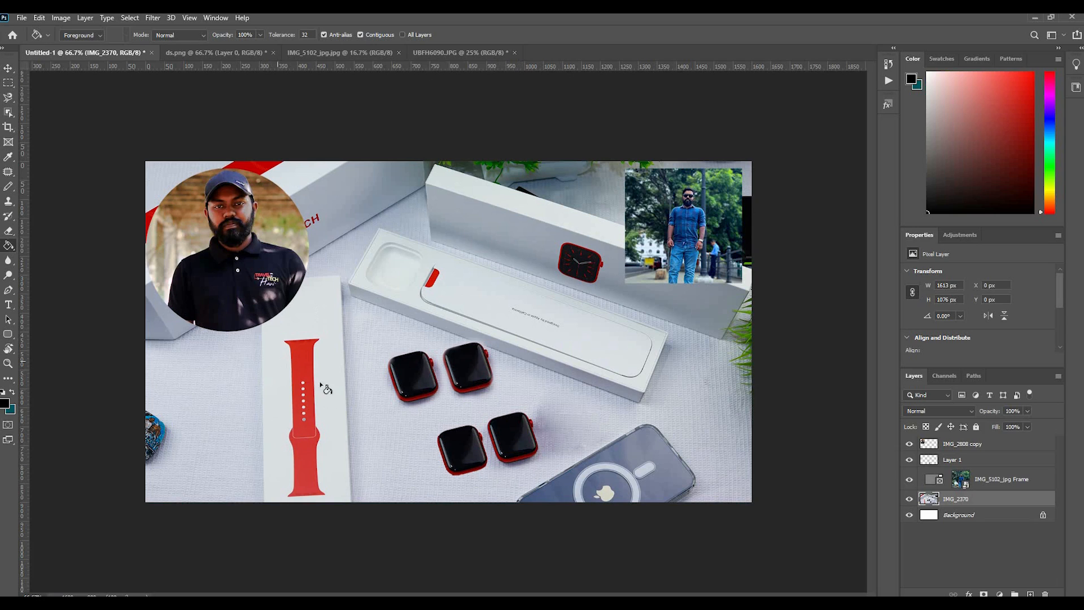
click(323, 312)
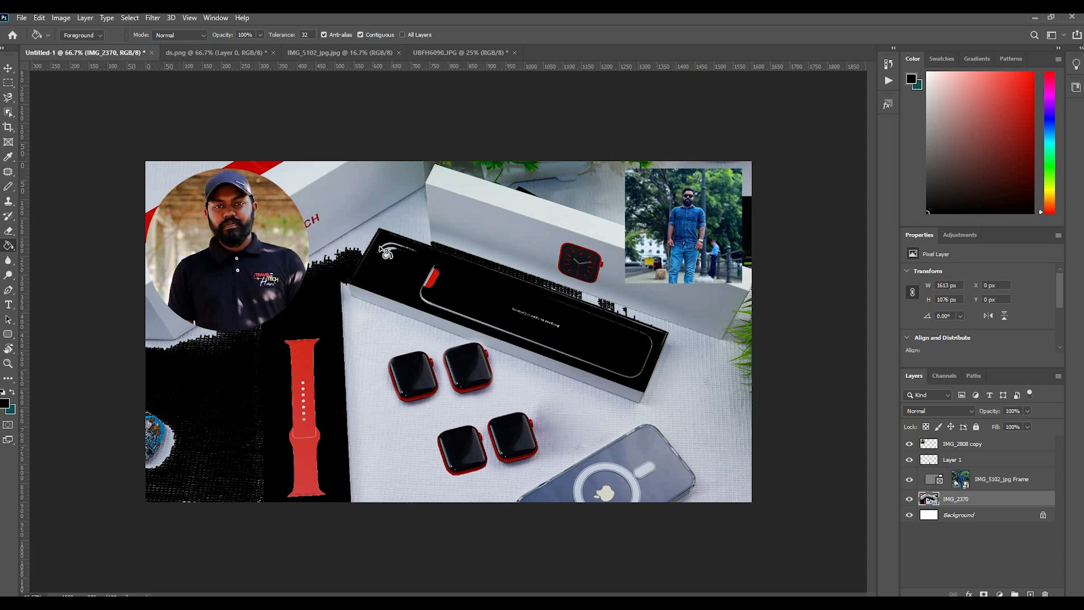
click(443, 226)
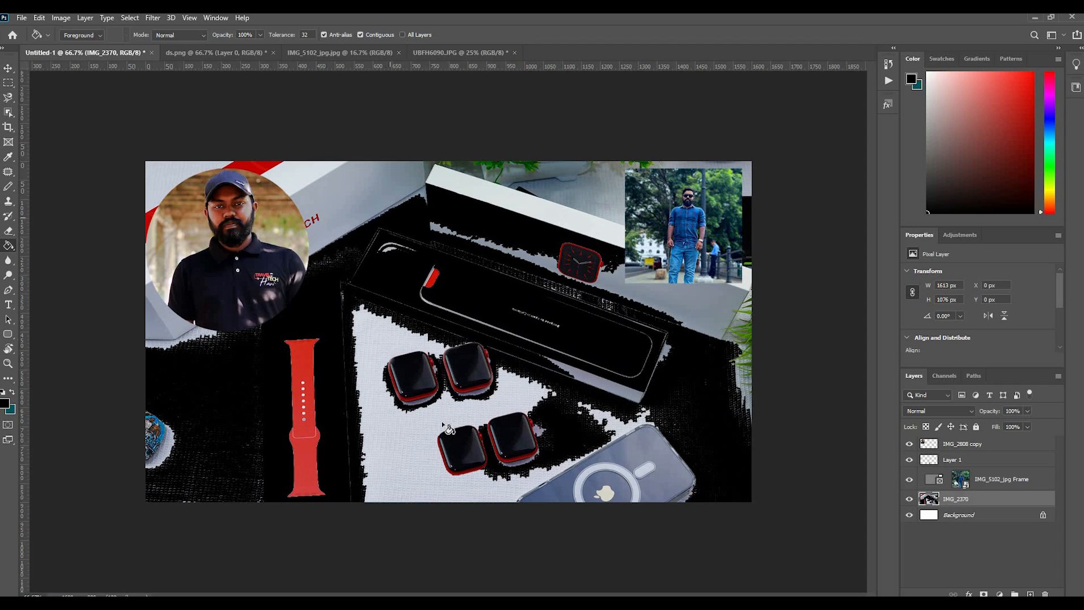
Fill the white fabric around the watches and above the phone with black, and undo all the Paint Bucket fills.
click(519, 399)
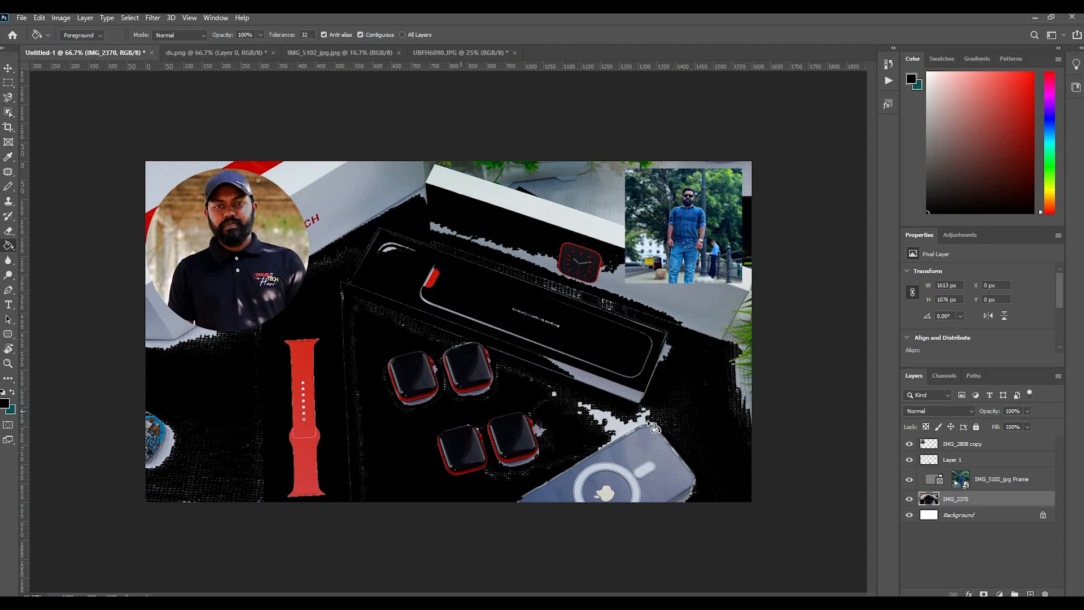
click(622, 433)
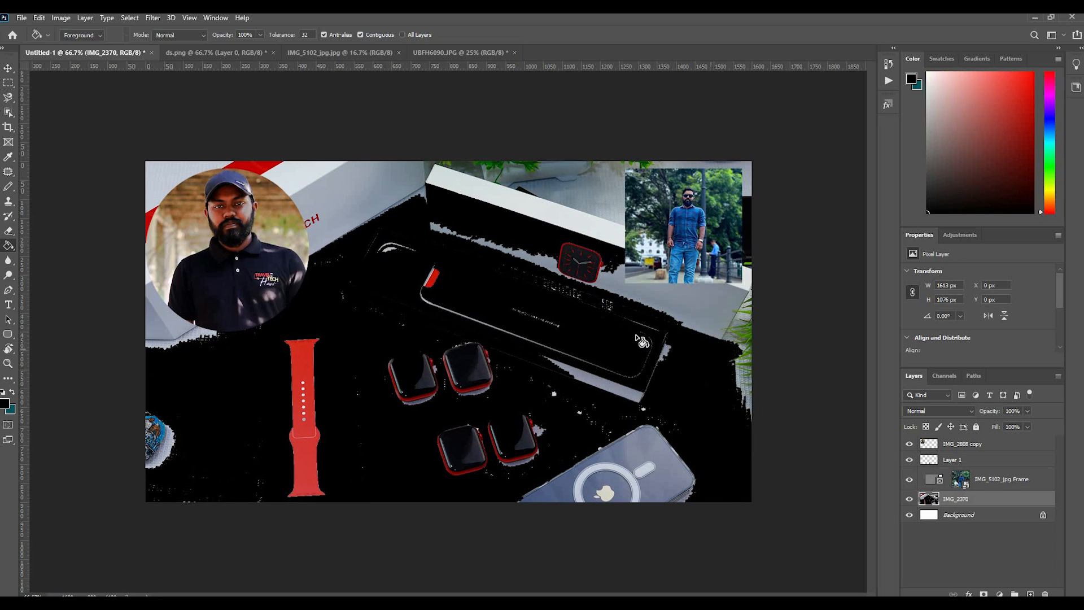
key(ctrl+z)
key(ctrl+z)
key(ctrl+z)
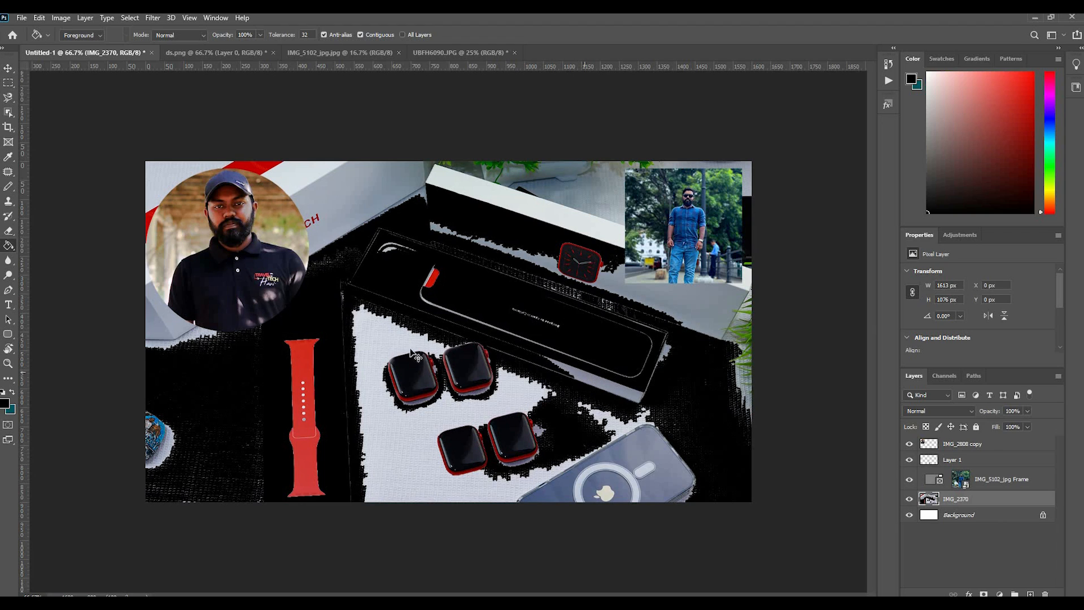
key(ctrl+z)
key(ctrl+z)
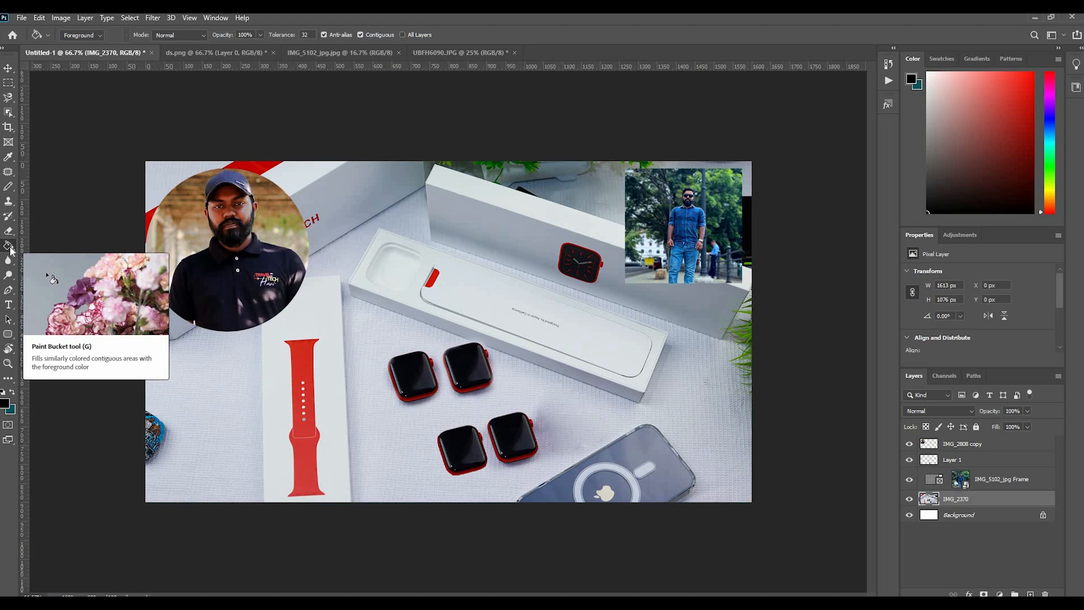
Draw a horizontal red-to-orange linear gradient across the full width of IMG_2370 with the Gradient tool, and undo it.
right_click(12, 252)
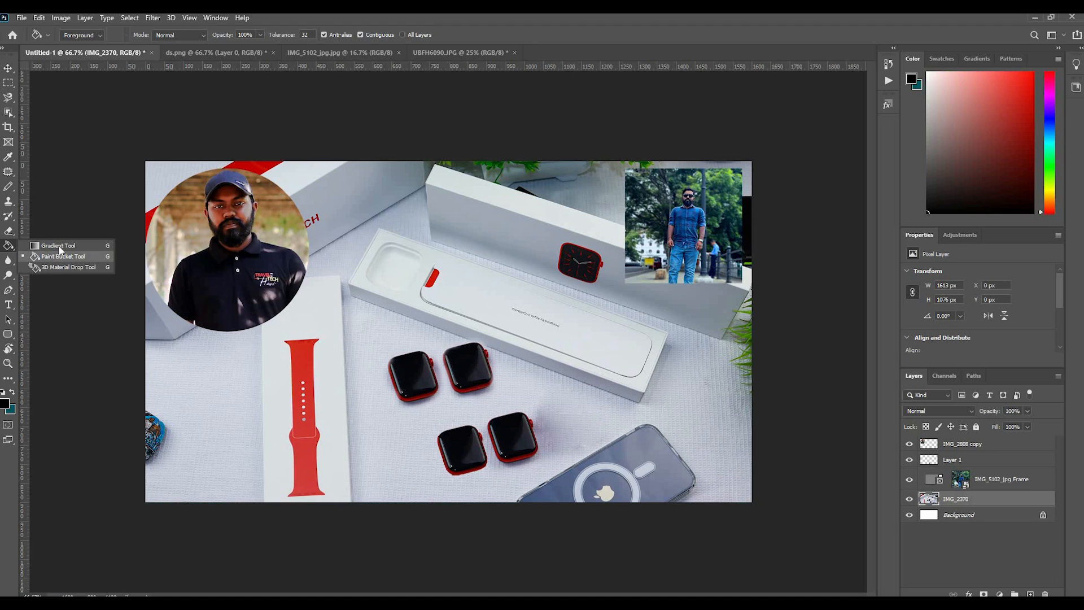
click(58, 246)
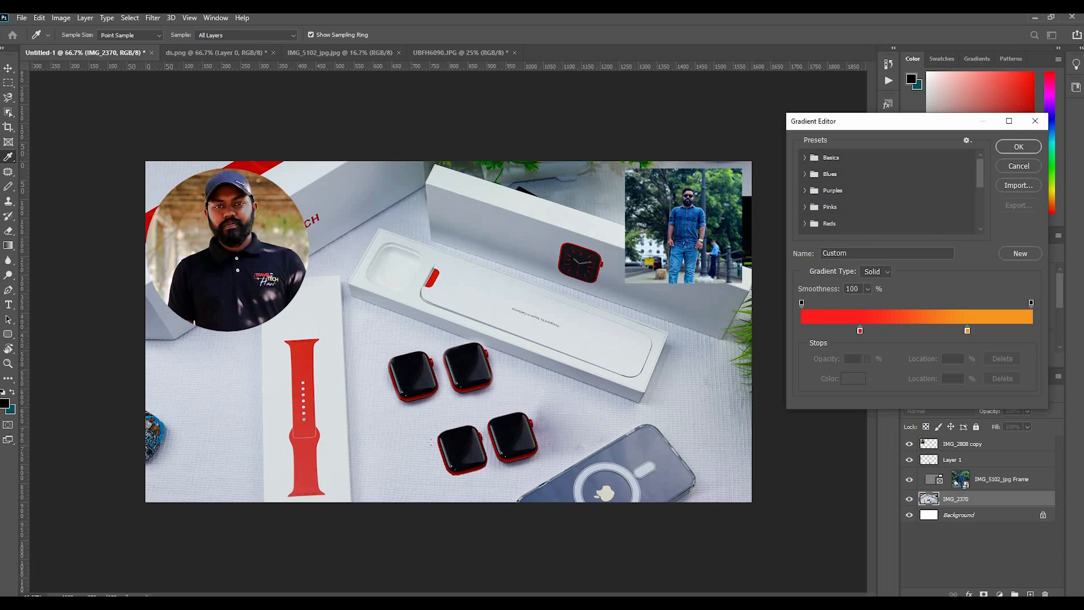
key(Return)
drag(144, 341, 745, 343)
drag(746, 353, 746, 354)
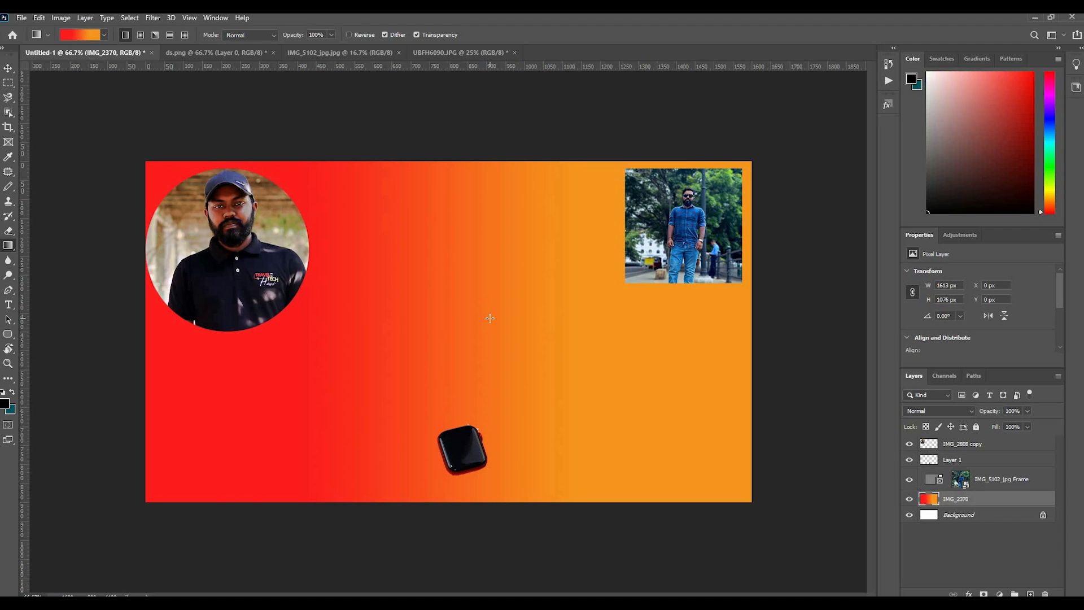
key(ctrl+z)
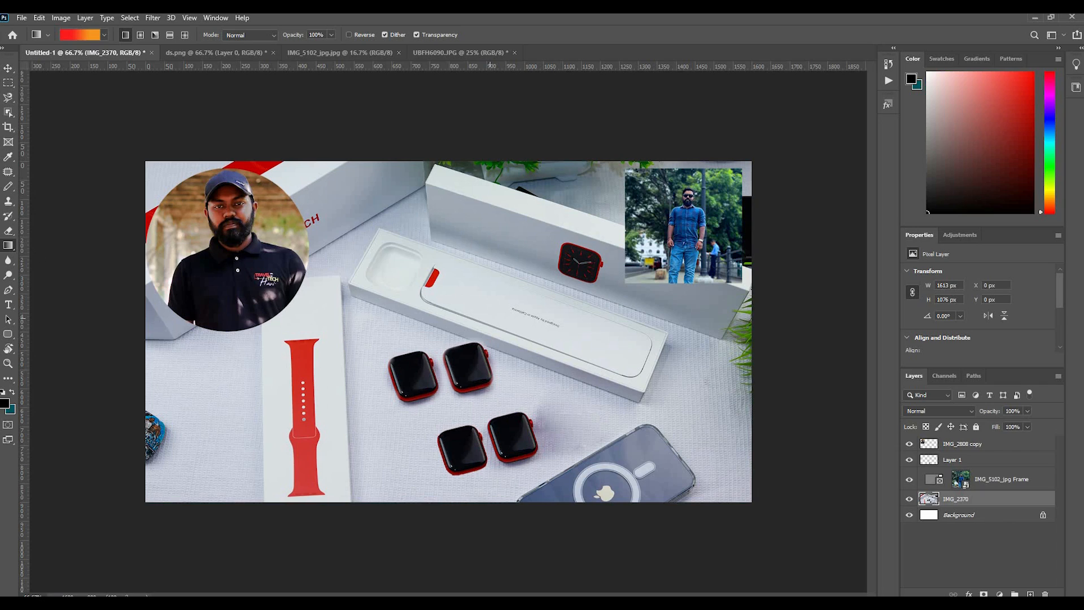
Soften the logo area of the phone on IMG_2370 using the Blur tool at 56 px and 50% strength.
click(8, 262)
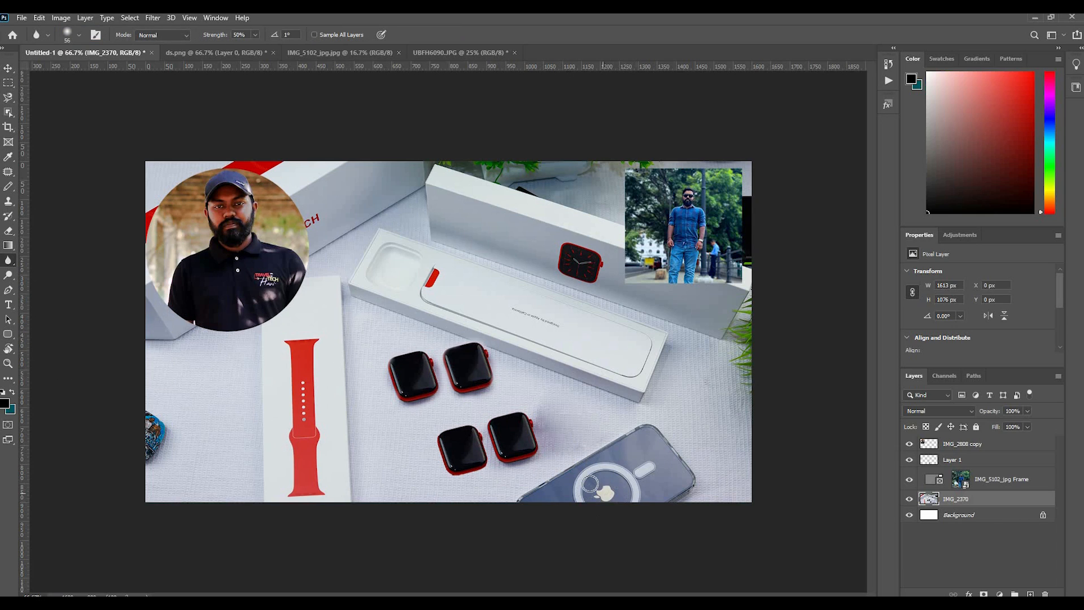
mouse_move(612, 487)
mouse_down()
mouse_move(600, 468)
mouse_move(630, 479)
mouse_move(612, 478)
mouse_move(604, 495)
mouse_move(615, 497)
mouse_move(612, 482)
mouse_move(653, 502)
mouse_up()
click(78, 35)
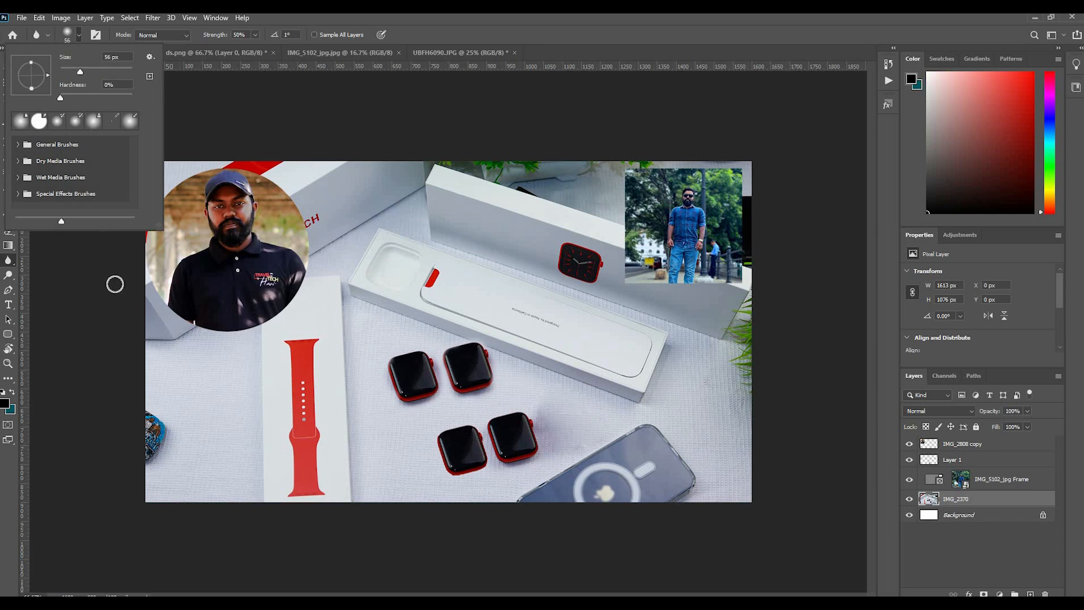
click(78, 350)
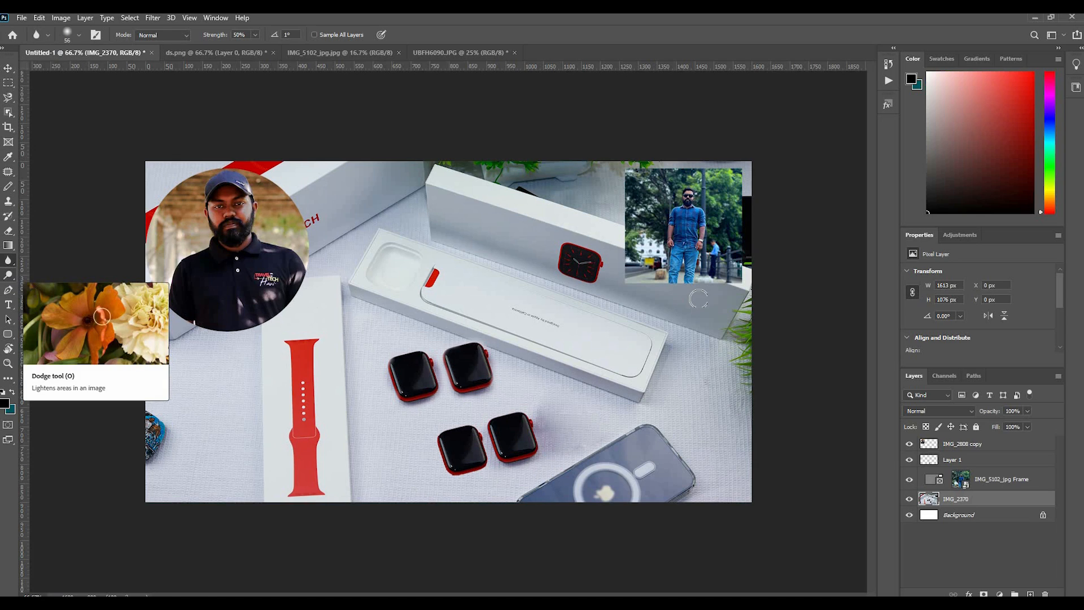
Lighten the phone's logo area and the open box using the Dodge tool with Midtones range and 90% exposure.
click(9, 278)
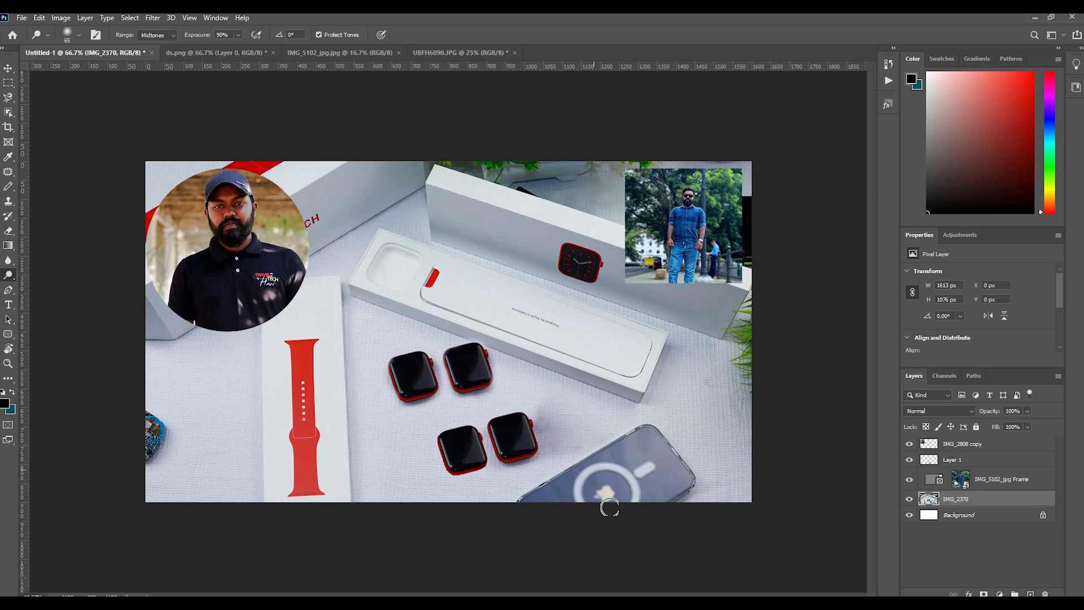
mouse_move(633, 485)
mouse_down()
mouse_move(666, 489)
mouse_move(647, 446)
mouse_move(613, 446)
mouse_move(619, 478)
mouse_move(592, 501)
mouse_move(576, 480)
mouse_up()
mouse_move(548, 336)
mouse_down()
mouse_move(465, 289)
mouse_move(646, 349)
mouse_move(626, 344)
mouse_move(641, 379)
mouse_move(546, 343)
mouse_move(432, 275)
mouse_move(543, 339)
mouse_move(375, 263)
mouse_up()
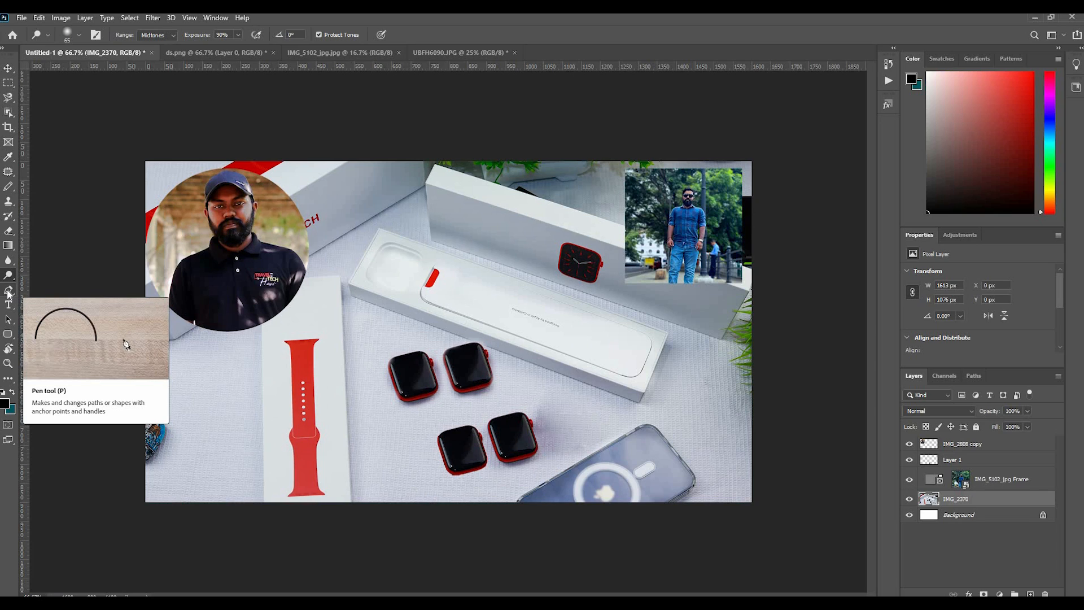
Draw a freeform Pen tool path with curved and straight segments over the open box.
key(p)
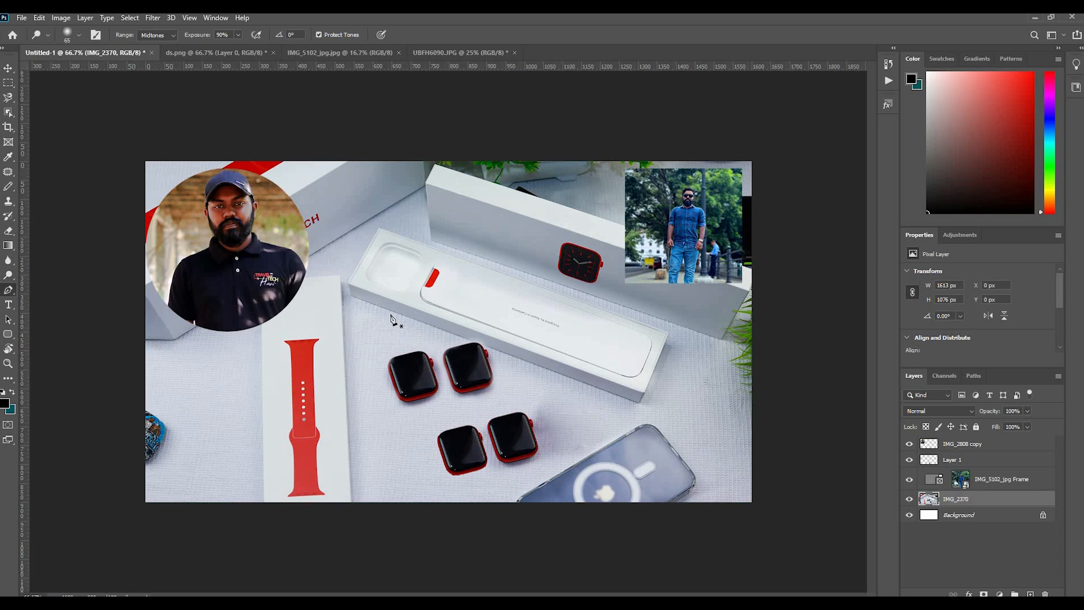
click(390, 314)
drag(417, 322, 525, 342)
click(579, 362)
click(555, 408)
click(653, 399)
click(657, 359)
click(648, 318)
click(539, 296)
click(465, 269)
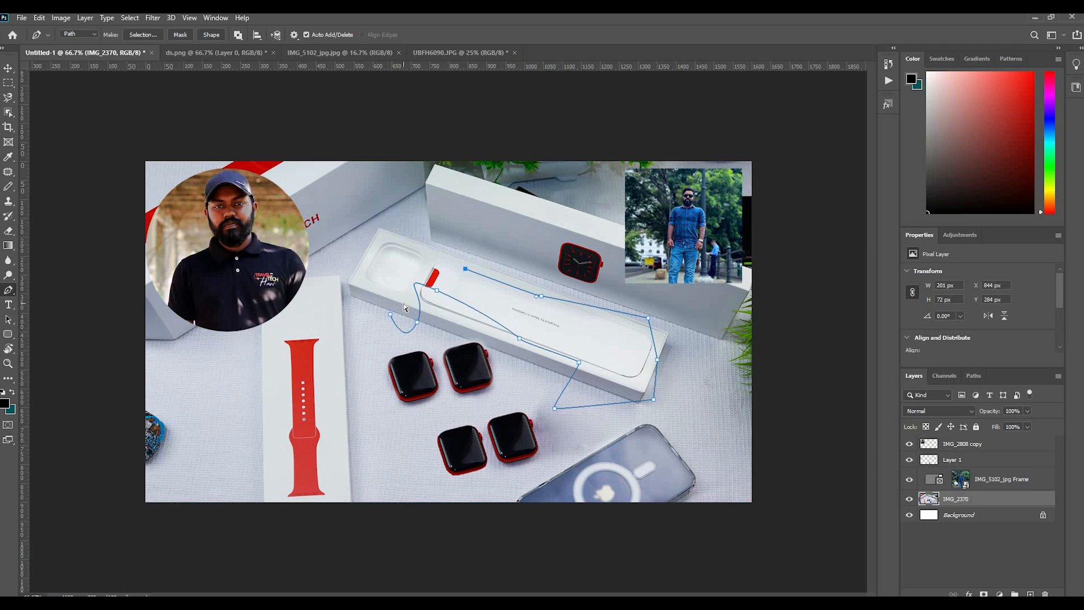
Undo the Pen path over the open box point by point until it is gone.
key(ctrl+z)
key(ctrl+z)
key(ctrl+z)
key(ctrl+z)
key(ctrl+z)
key(ctrl+z)
key(ctrl+z)
key(ctrl+z)
key(ctrl+z)
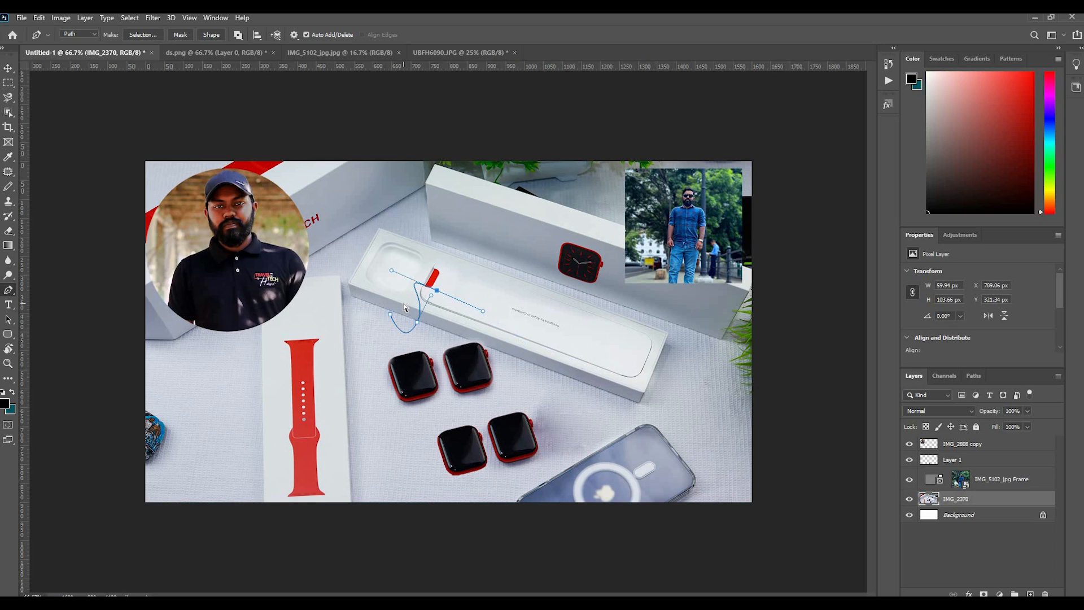
key(ctrl+z)
key(ctrl+z)
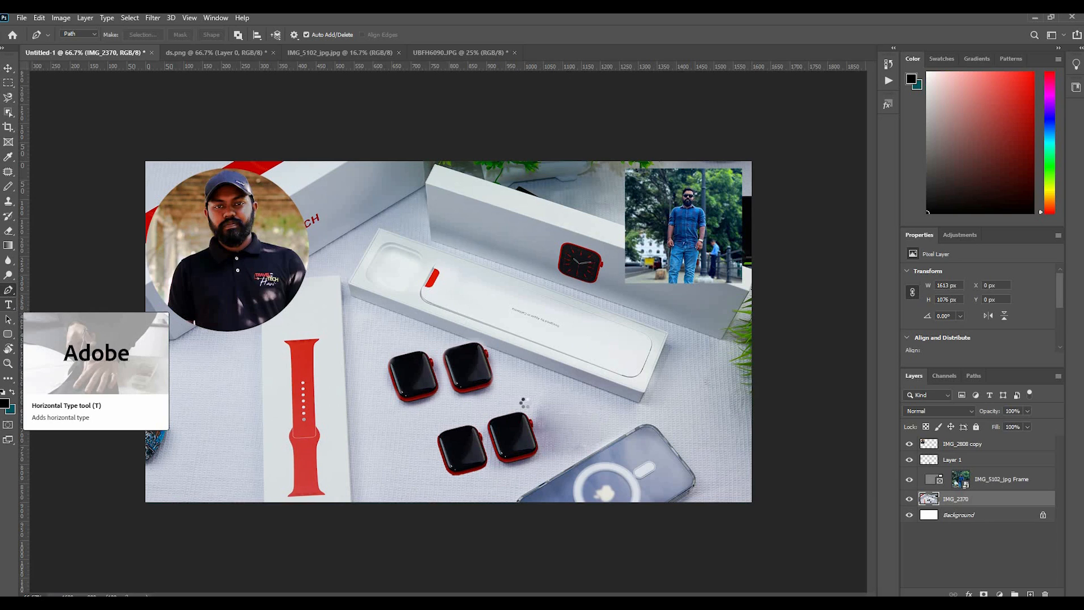
Add the horizontal text "Apple Watch 6" in the Anton font at 50.1 pt above IMG_2370.
key(t)
click(641, 344)
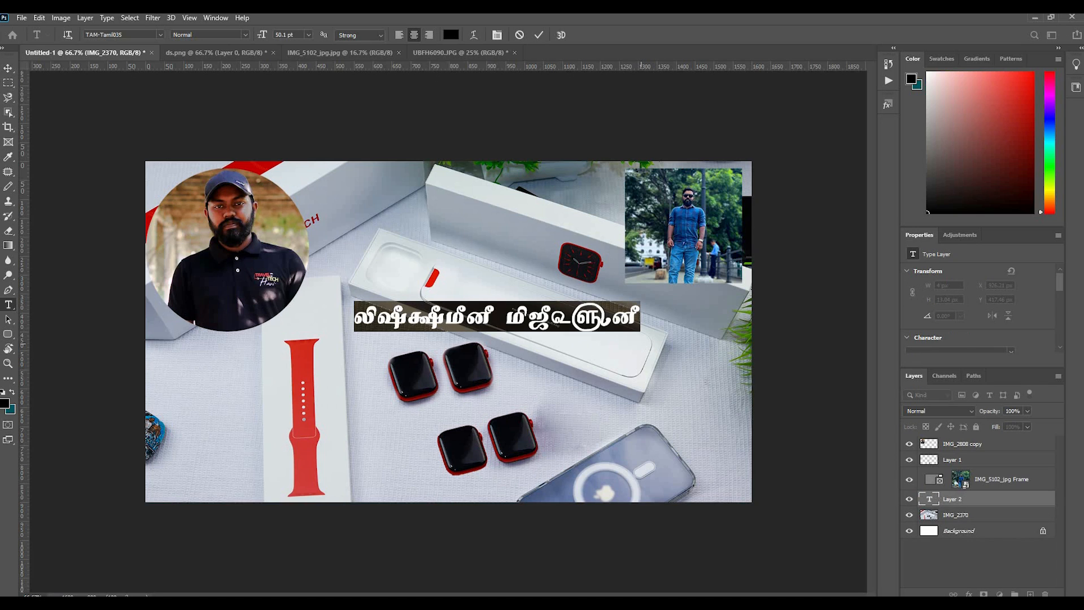
click(159, 34)
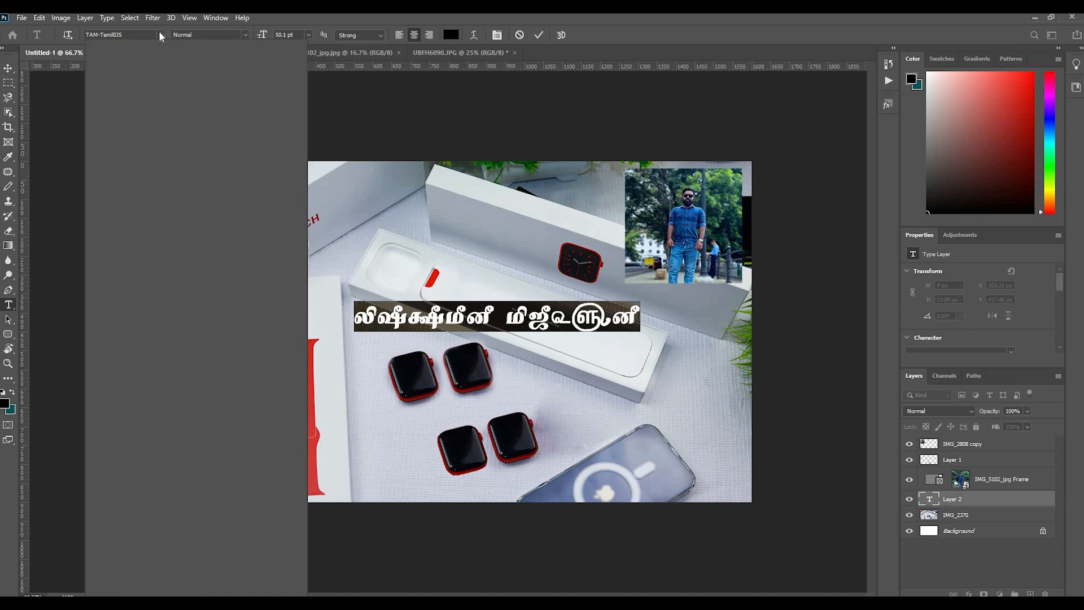
click(213, 82)
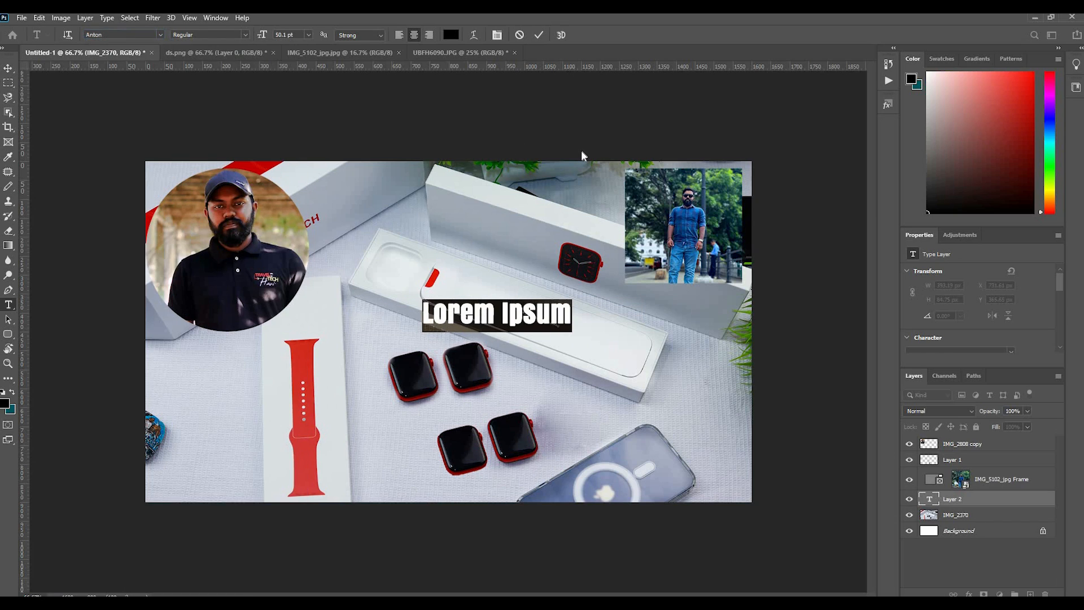
text(Ap)
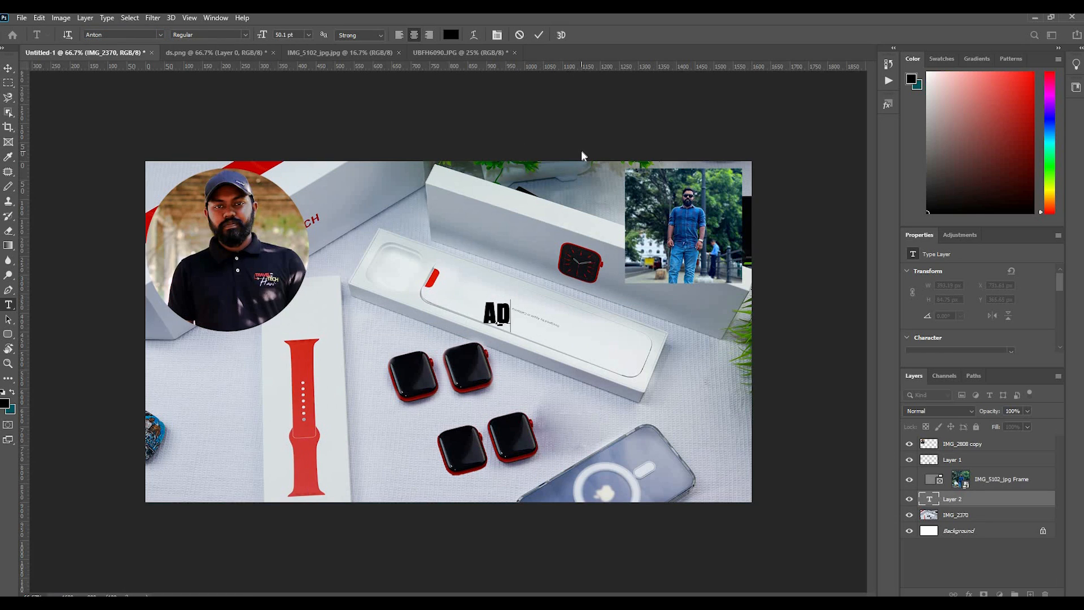
text(ple Wa)
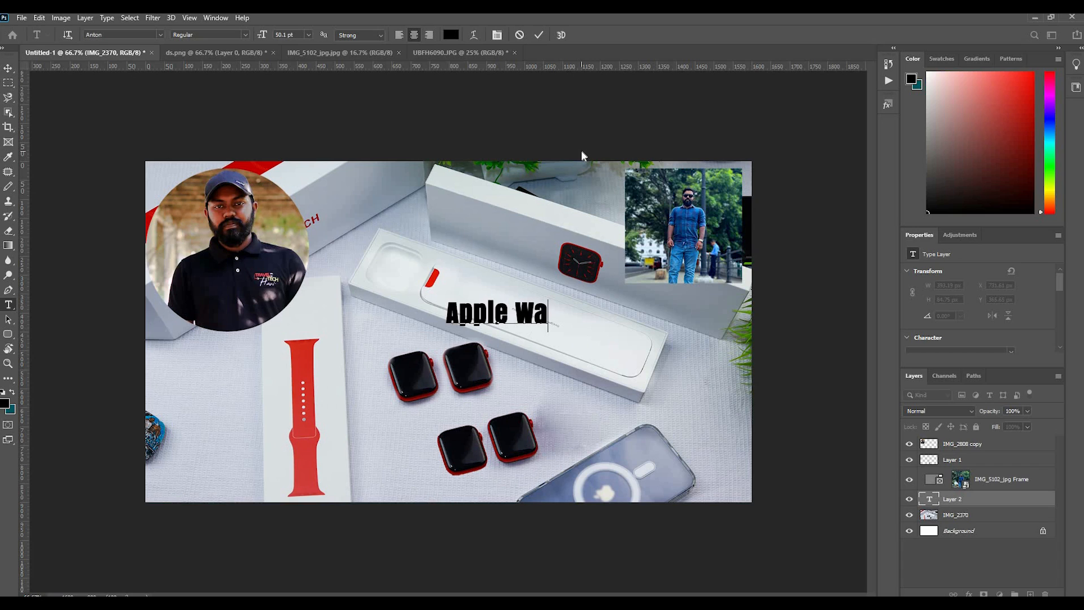
text(tch 6)
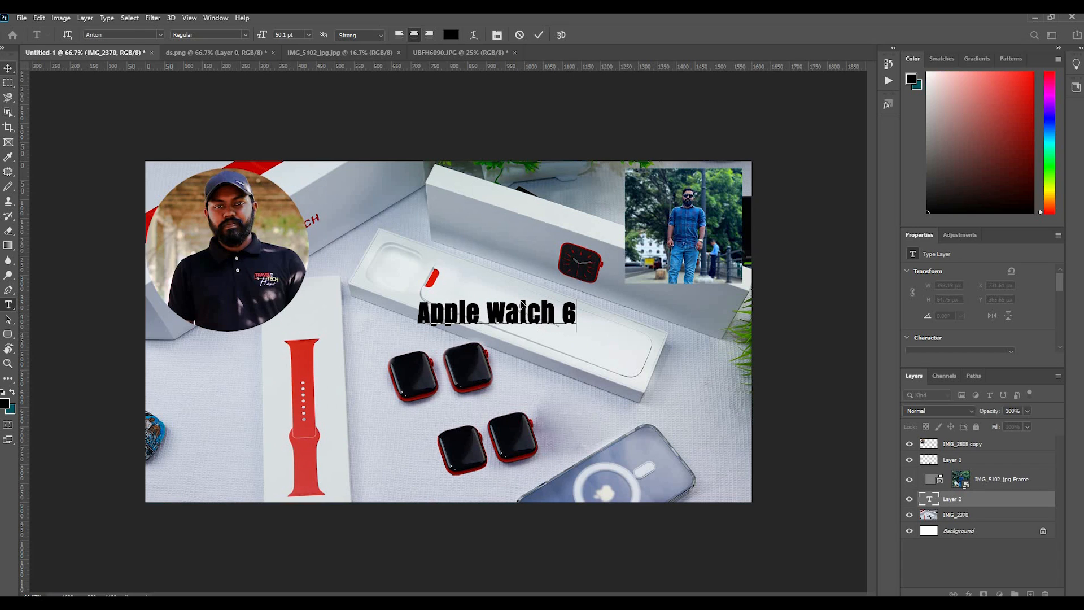
key(ctrl+Return)
Move the Apple Watch 6 text to just above the phone and scale it to 91.15%.
key(v)
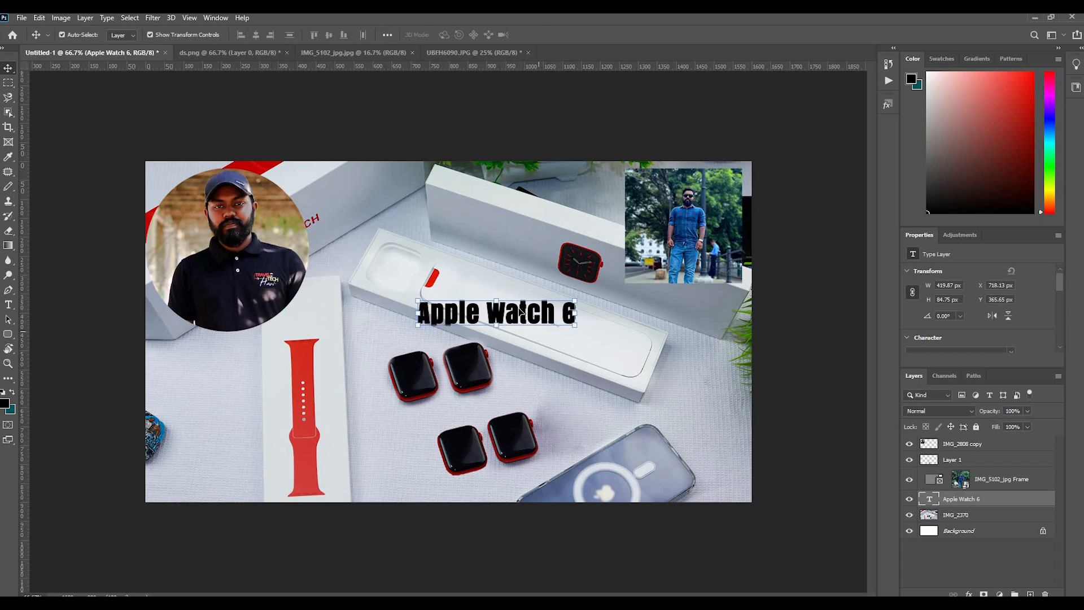
drag(497, 313, 640, 406)
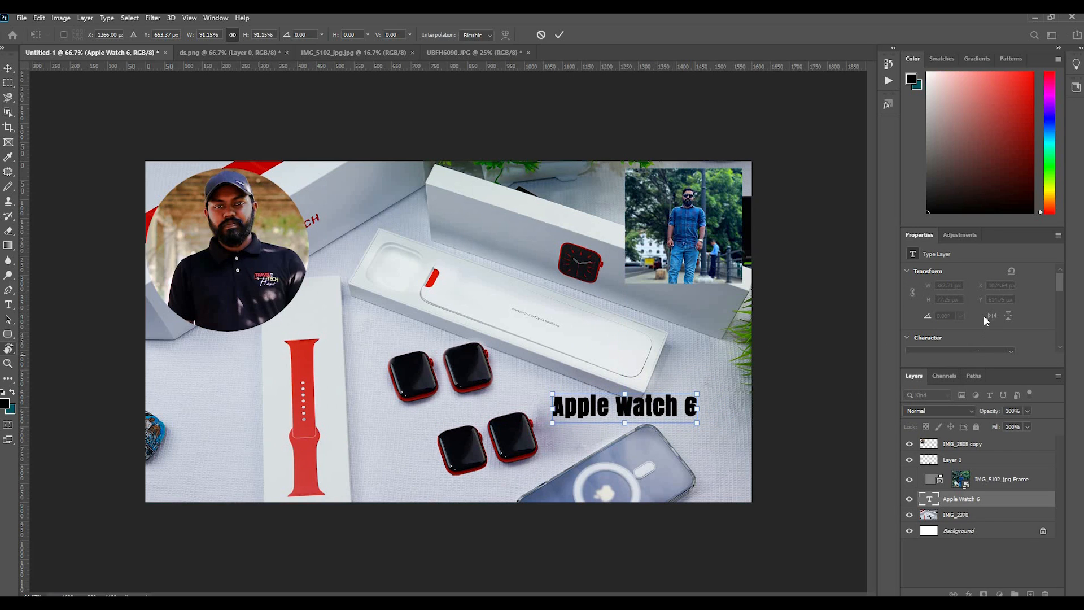
scroll(984, 313, down, 4)
scroll(986, 317, down, 5)
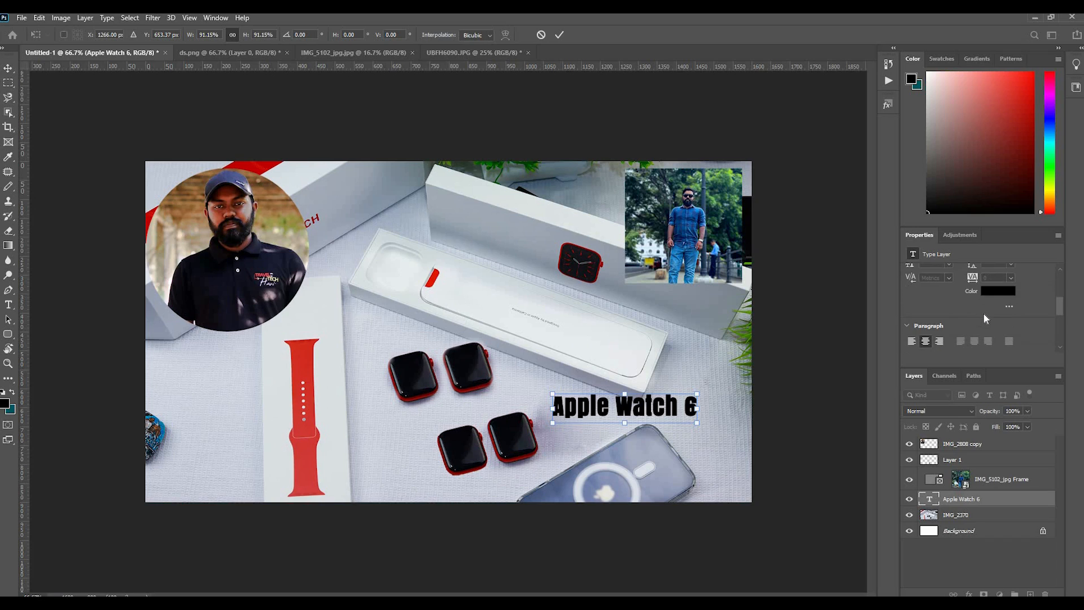
scroll(985, 316, up, 4)
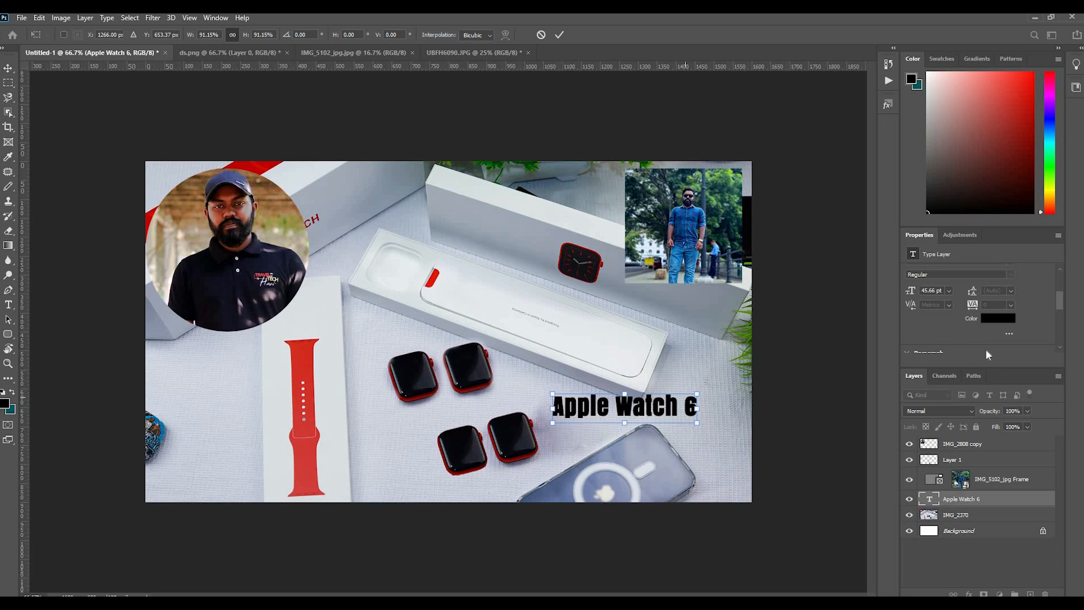
key(Return)
Set the Apple Watch 6 text color to ff0000 and move the text above the open box, beside the circular portrait.
click(998, 318)
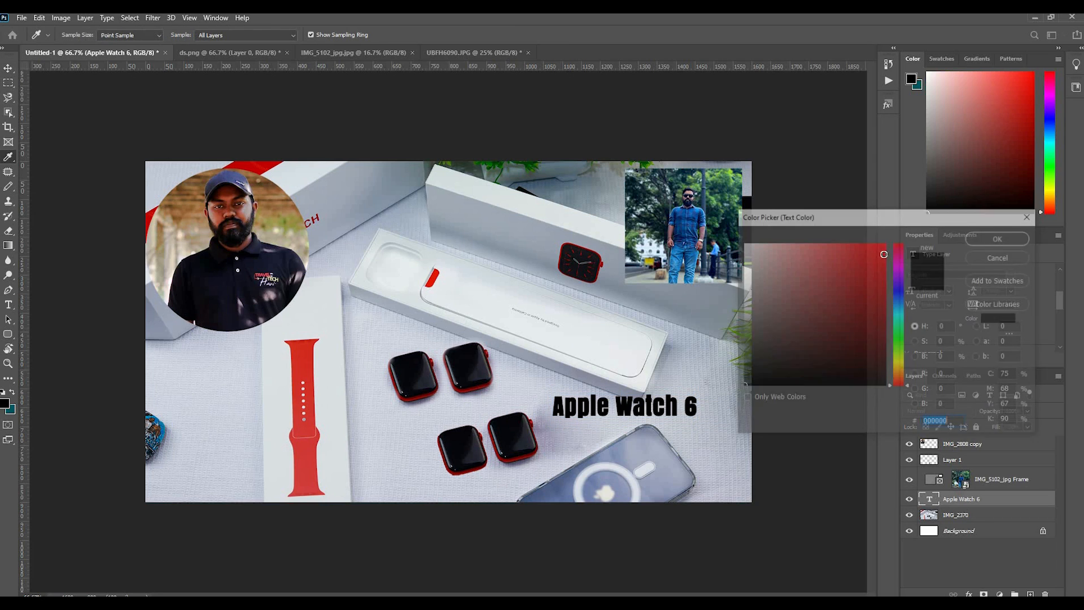
text(ff0000)
click(993, 239)
drag(602, 404, 380, 238)
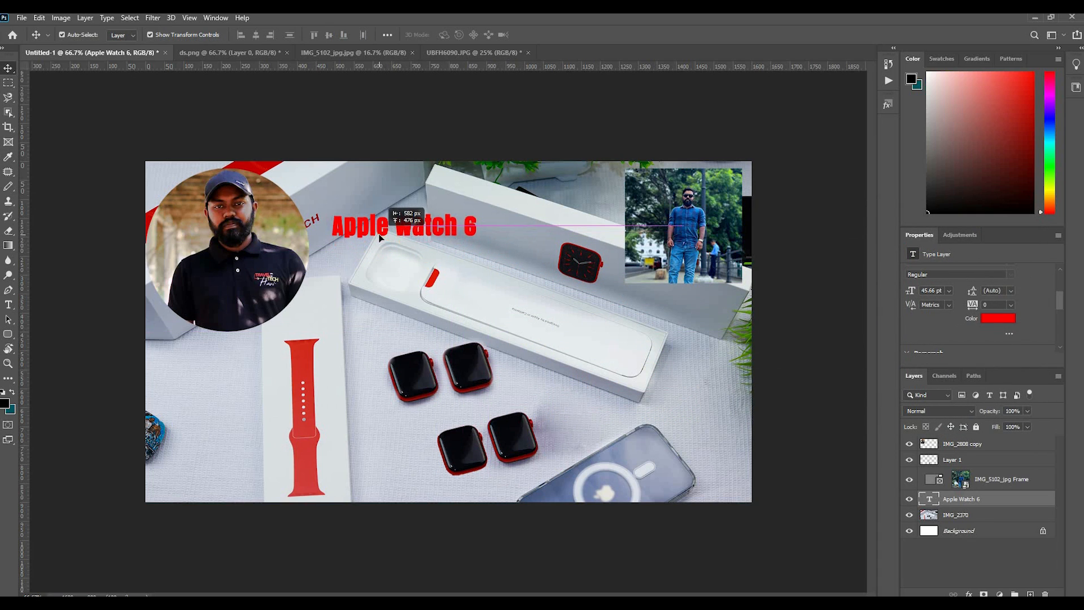
drag(527, 320, 526, 319)
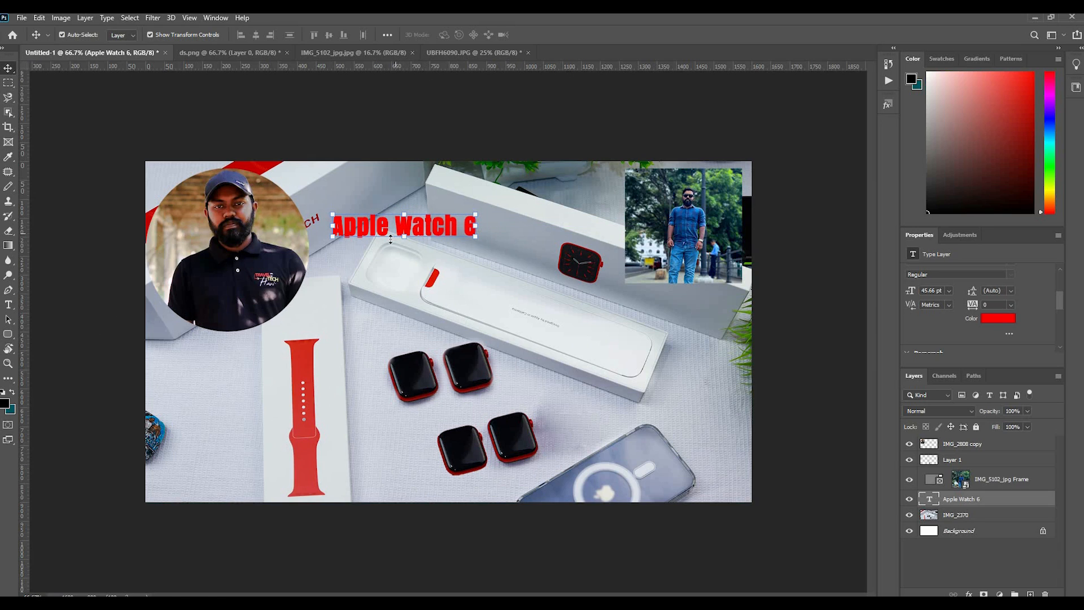
Bring up the layer style presets with the Apple Watch 6 text layer selected.
click(888, 105)
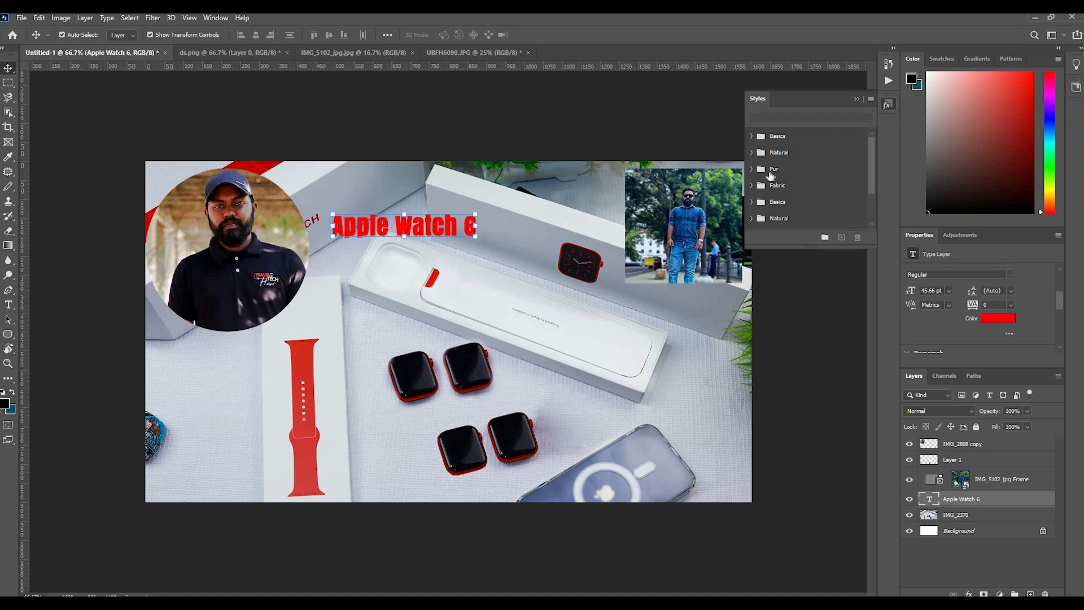
scroll(771, 192, down, 3)
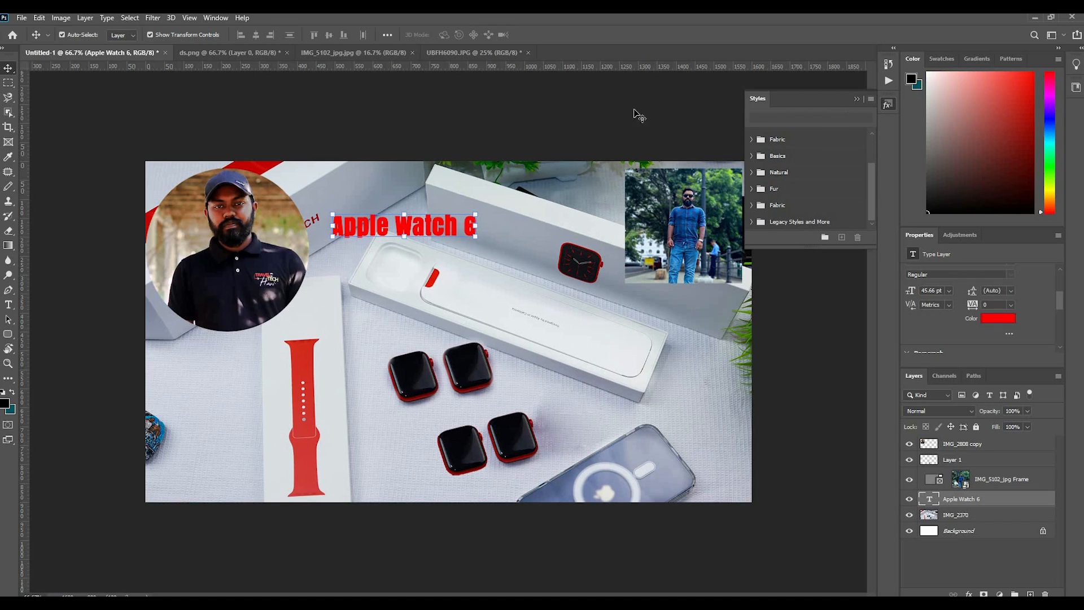
click(214, 19)
click(214, 18)
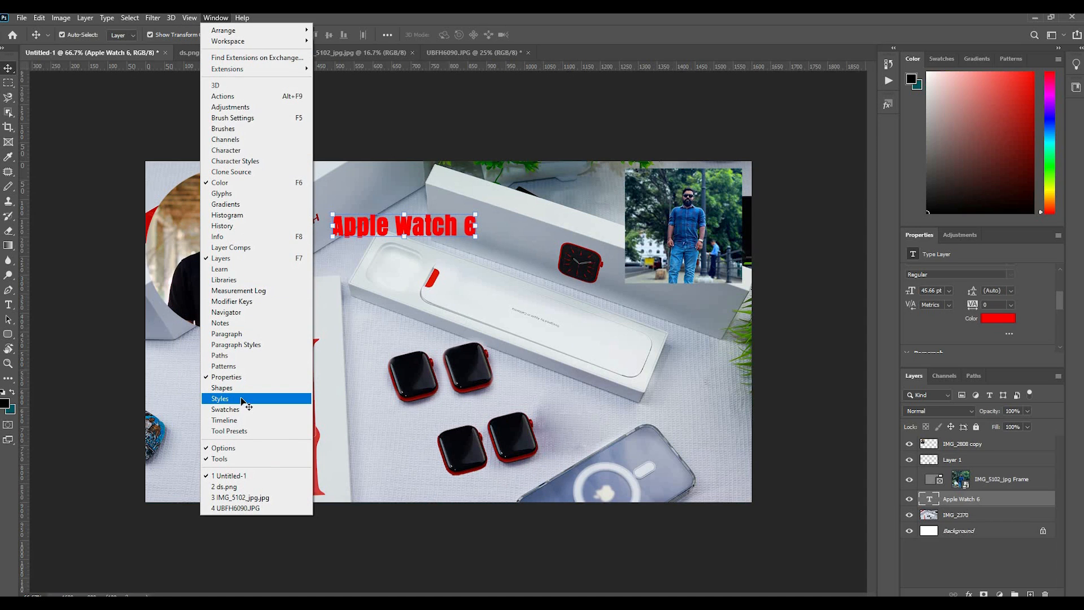
click(247, 398)
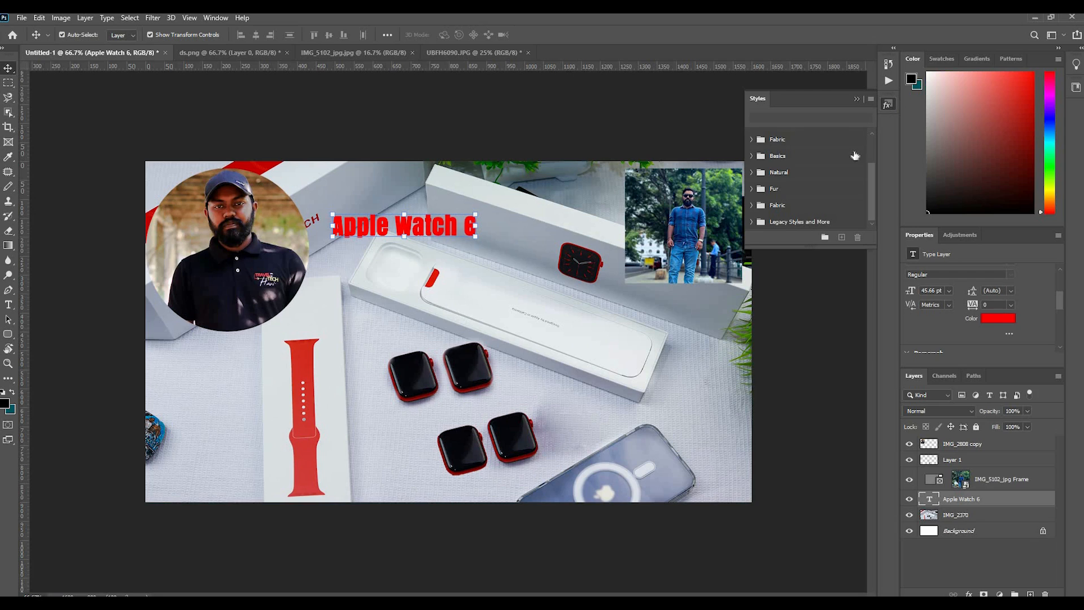
Apply the legacy Text Effects preset with a black fill and a white-and-black outline to the Apple Watch 6 text.
click(753, 222)
click(766, 222)
scroll(775, 193, down, 5)
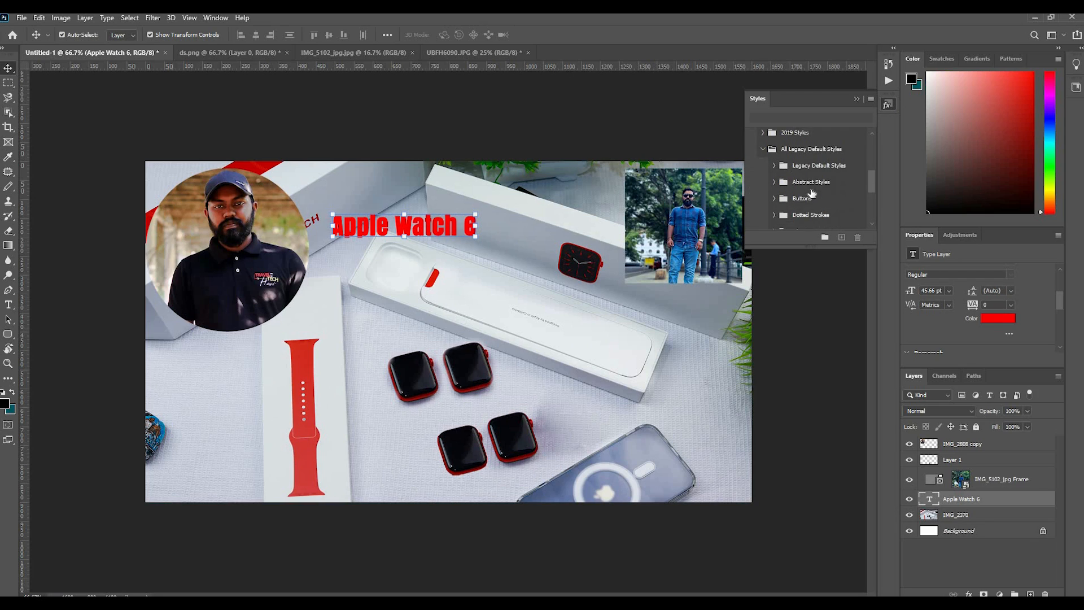
click(775, 190)
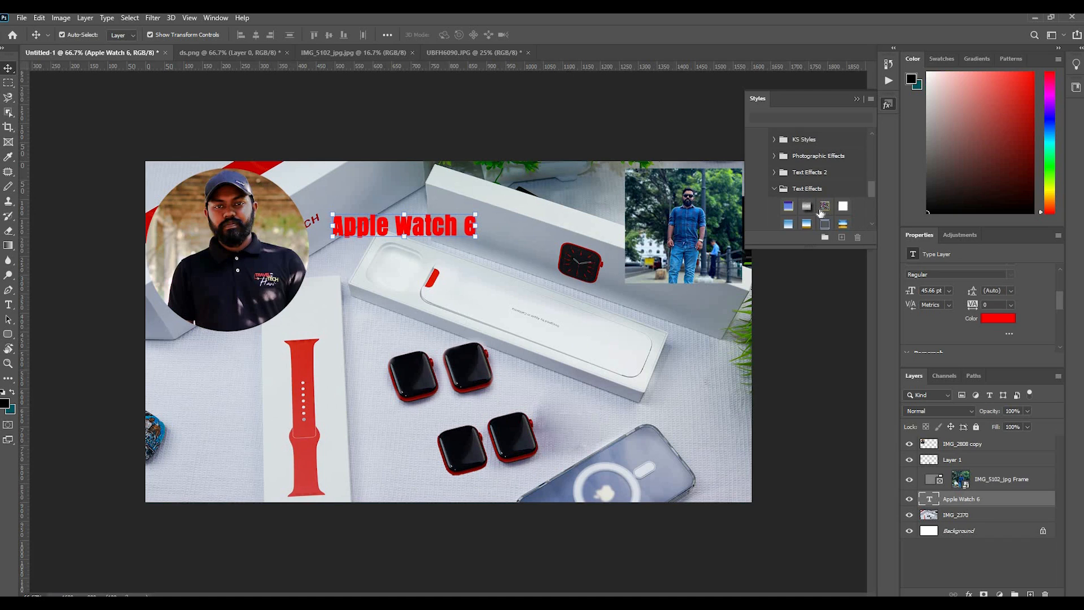
scroll(825, 215, down, 2)
click(825, 215)
scroll(828, 219, down, 2)
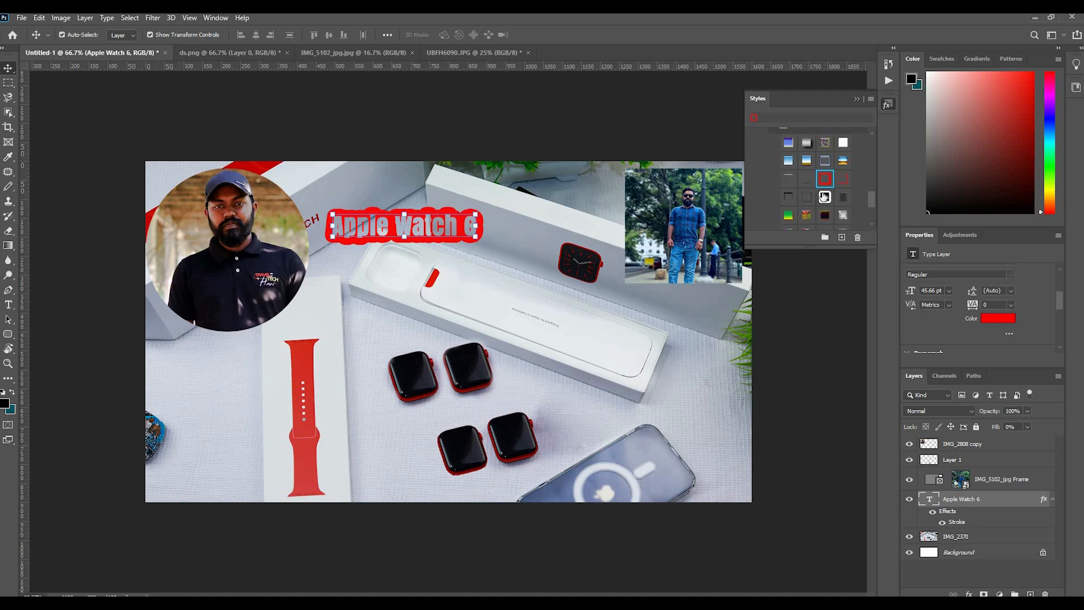
click(825, 197)
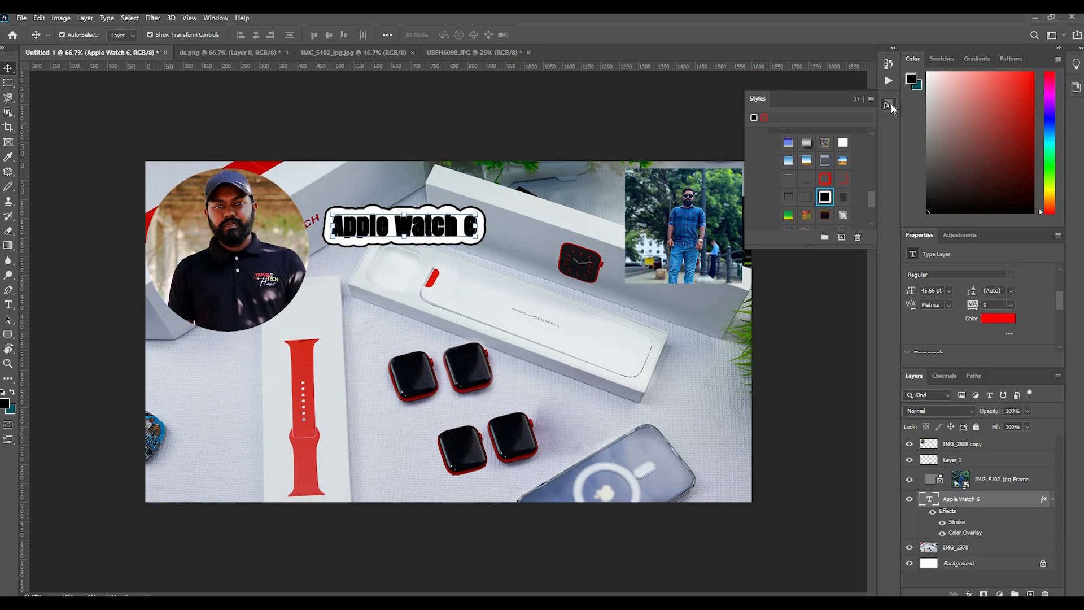
Reduce the Stroke size on the Apple Watch 6 text to 3 px.
click(955, 499)
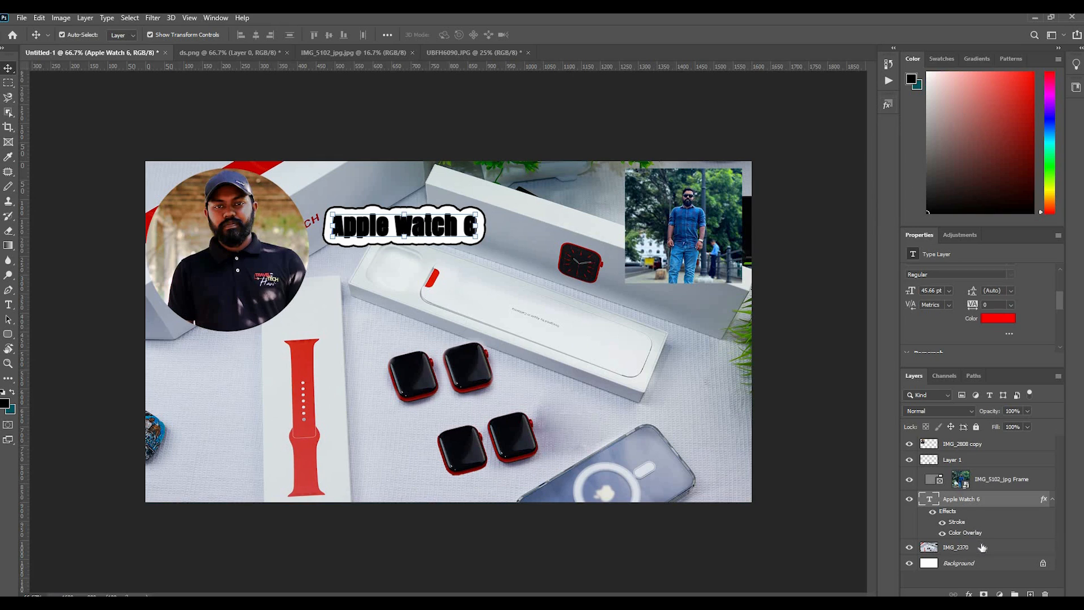
double_click(957, 524)
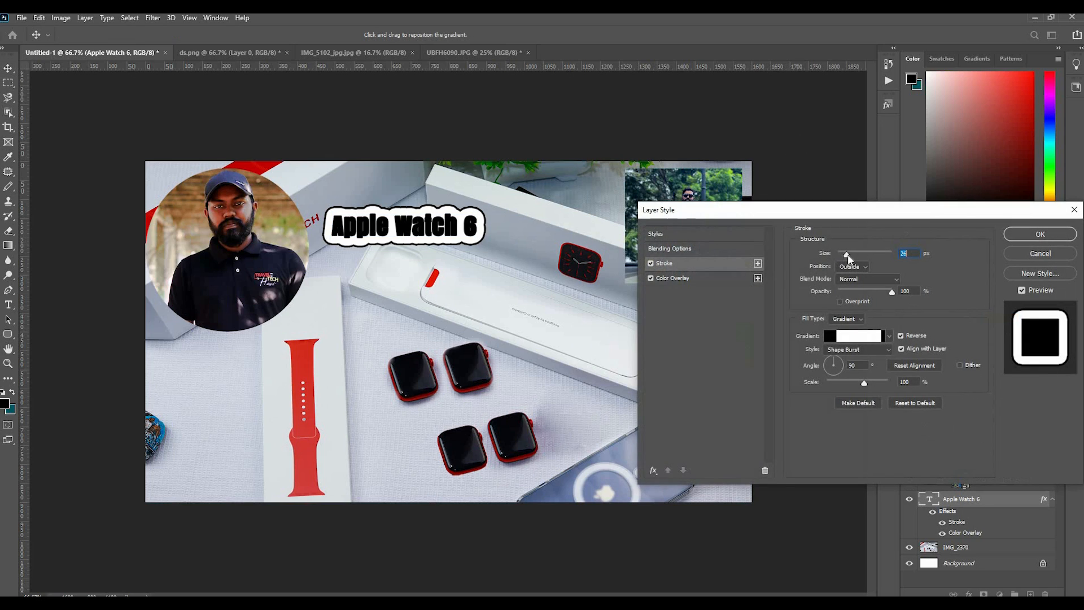
drag(844, 253, 839, 252)
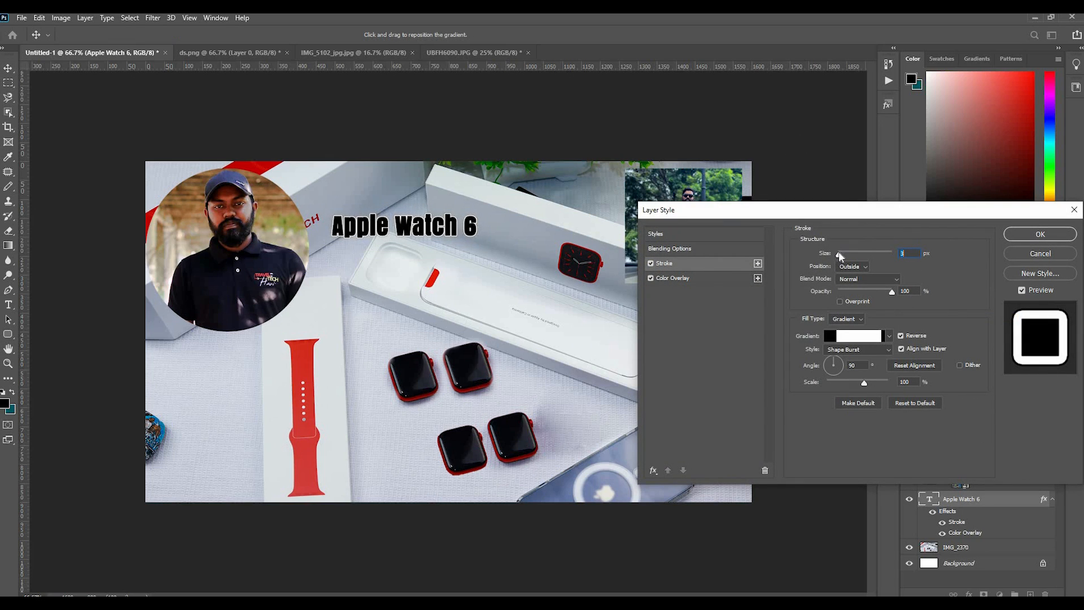
click(1047, 238)
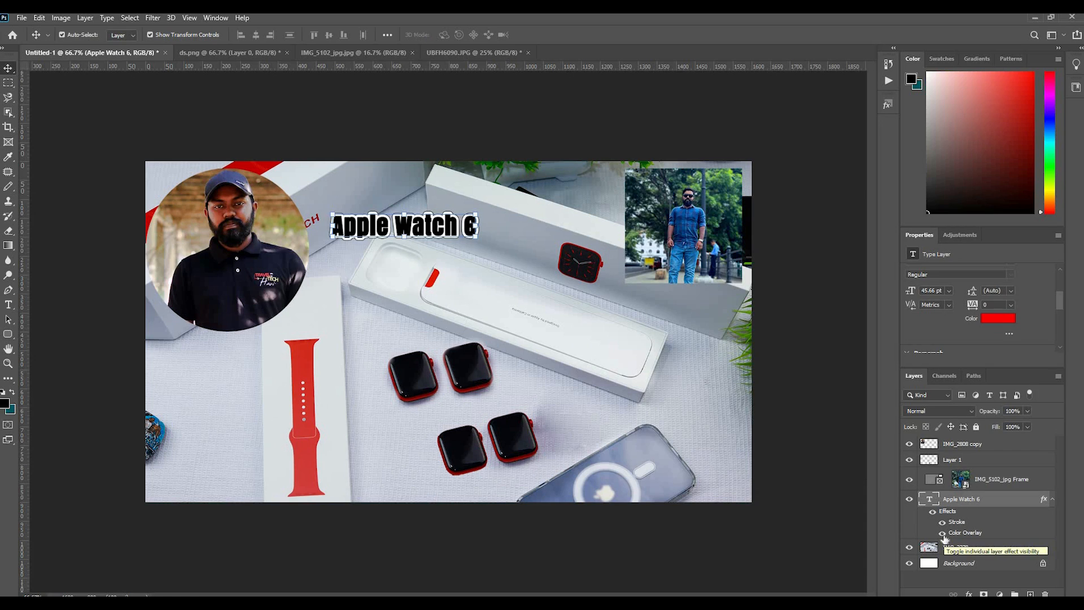
Hide the Apple Watch 6 text's Color Overlay effect, and toggle its Stroke effect off and back on to compare.
click(943, 533)
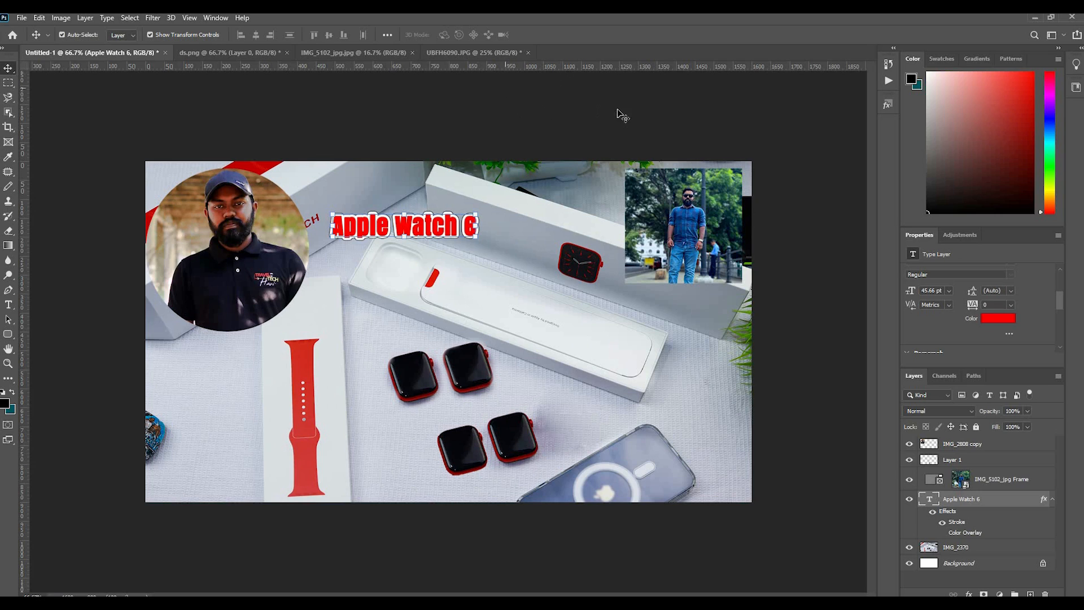
click(506, 93)
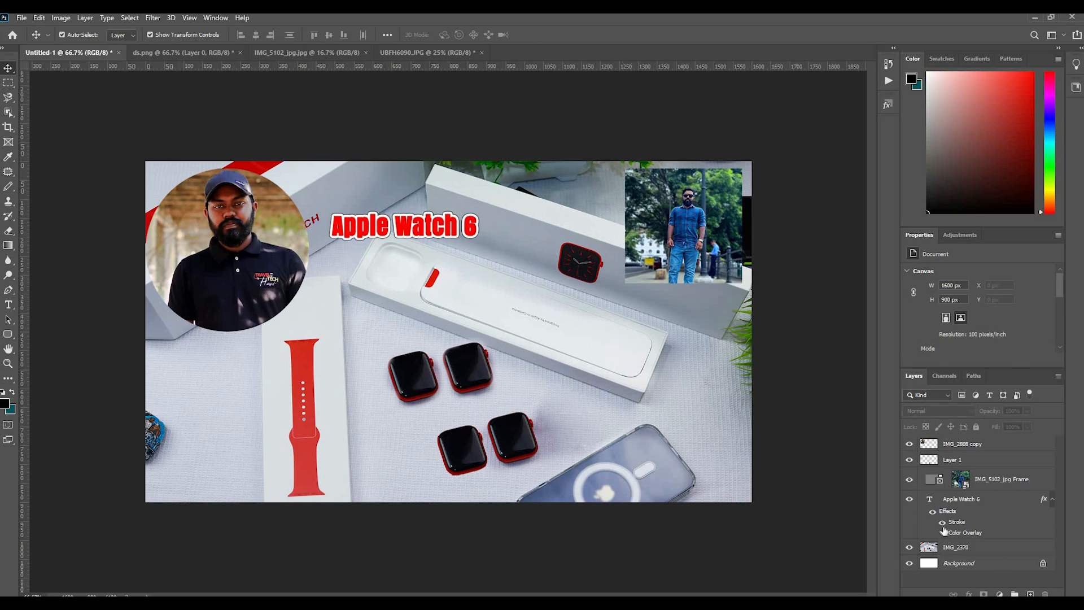
click(942, 523)
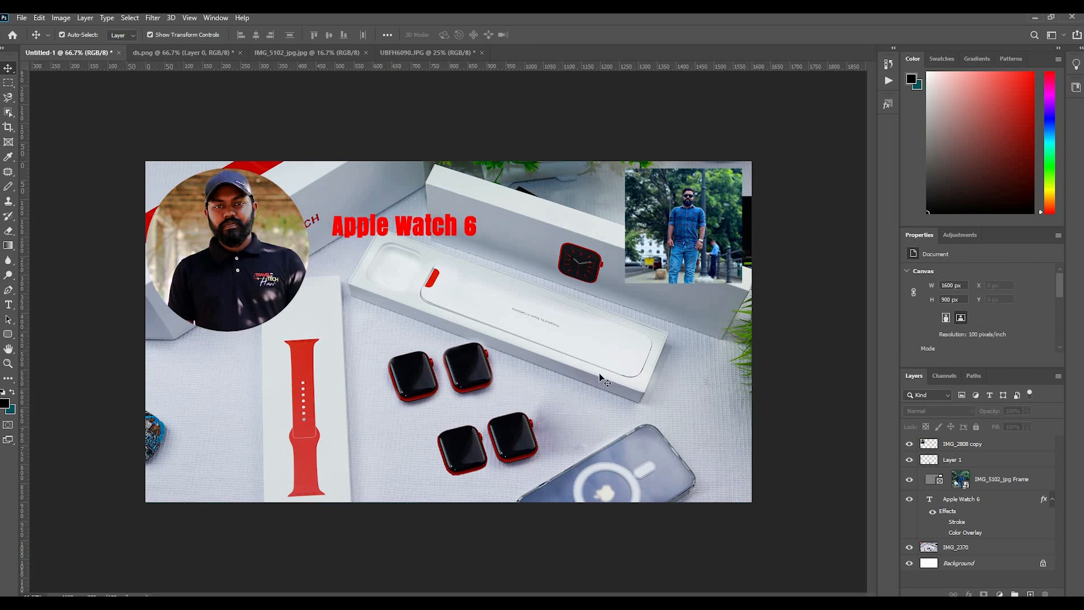
Draw a rectangle shape about 346 × 206 px over the upper part of the phone with the Rectangle tool.
click(9, 321)
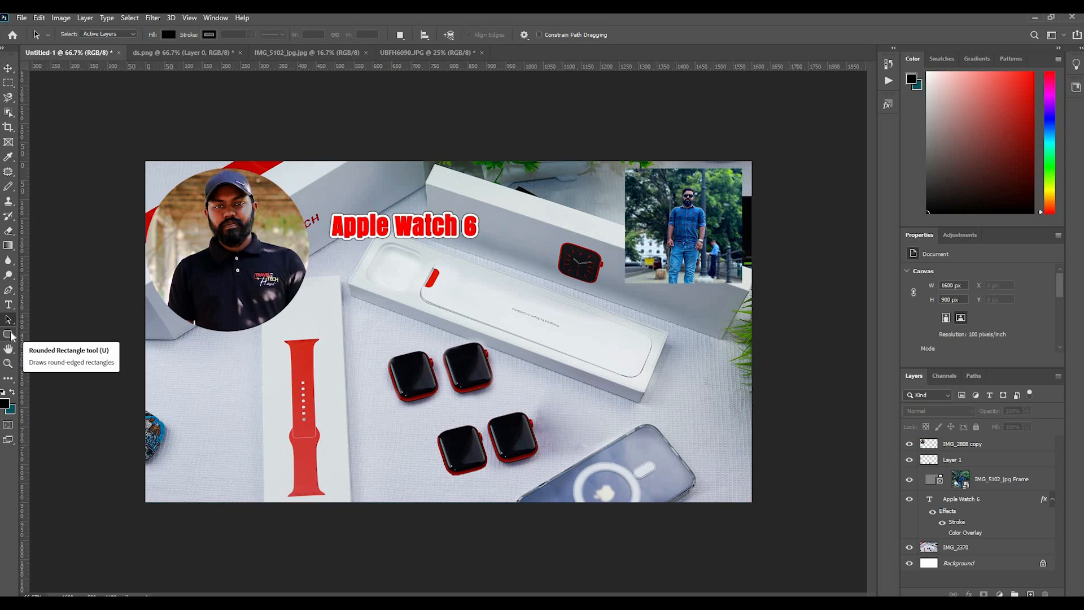
click(12, 334)
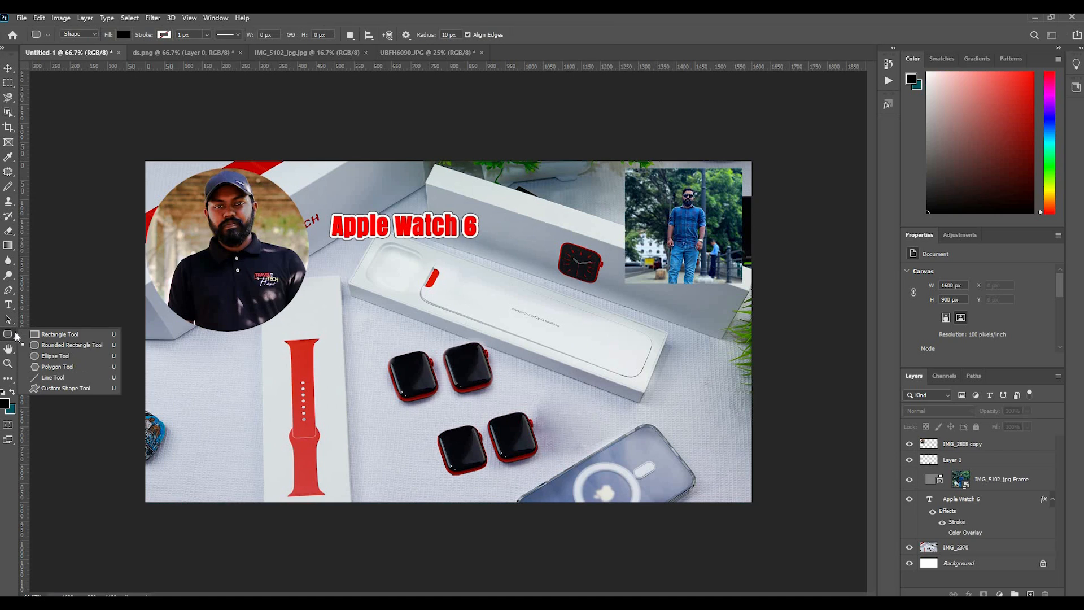
click(83, 334)
mouse_move(581, 391)
mouse_down()
mouse_move(709, 443)
mouse_move(713, 469)
mouse_up()
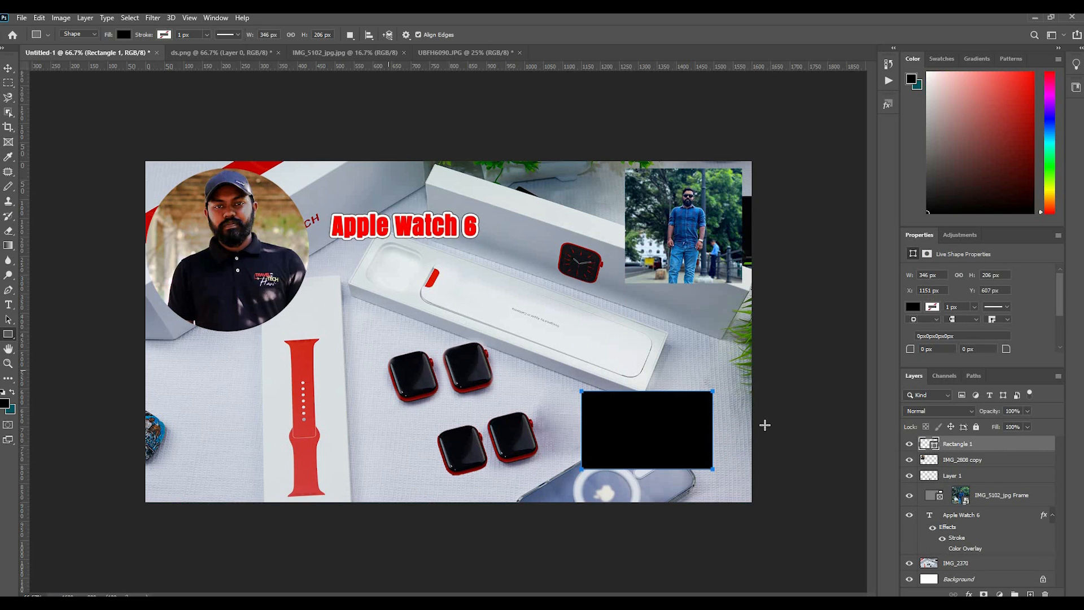
Try a red fill on the rectangle over the phone, and set its fill to none.
click(913, 308)
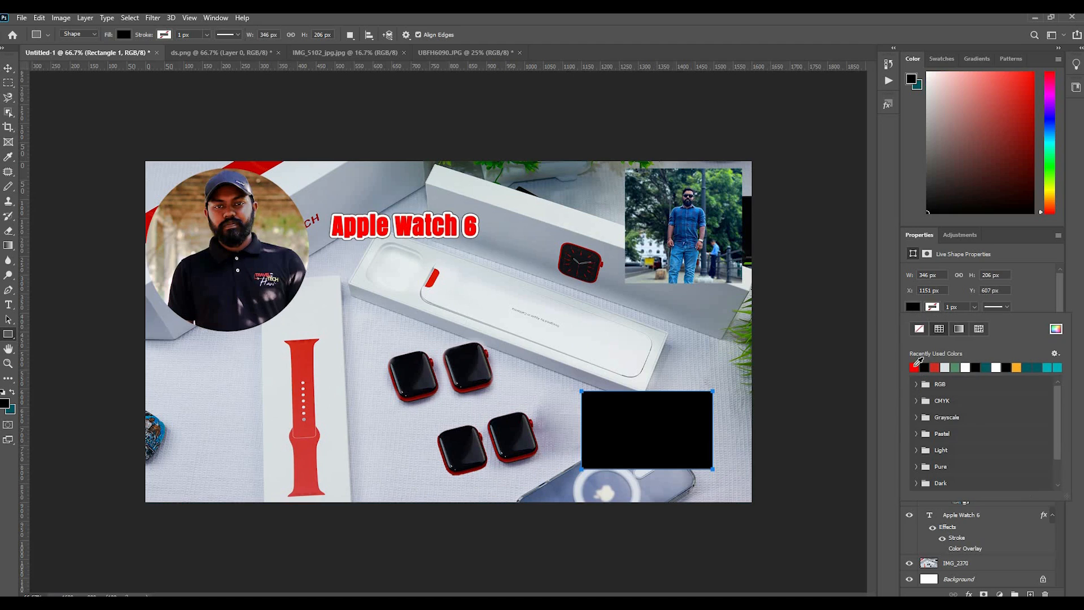
click(915, 367)
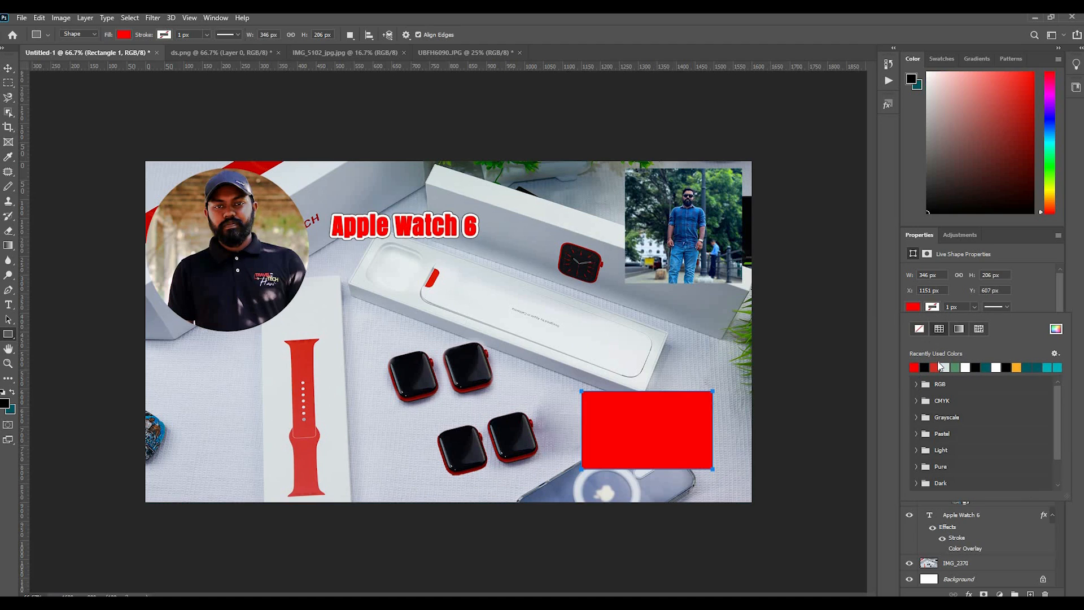
click(919, 330)
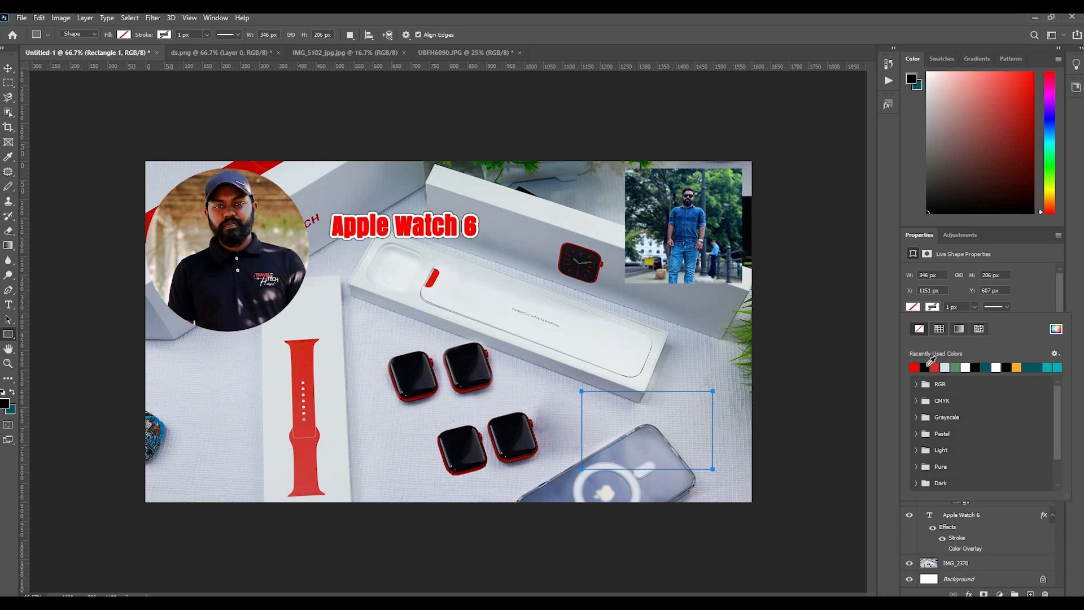
Give the rectangle a black stroke 6.7 px wide.
click(926, 367)
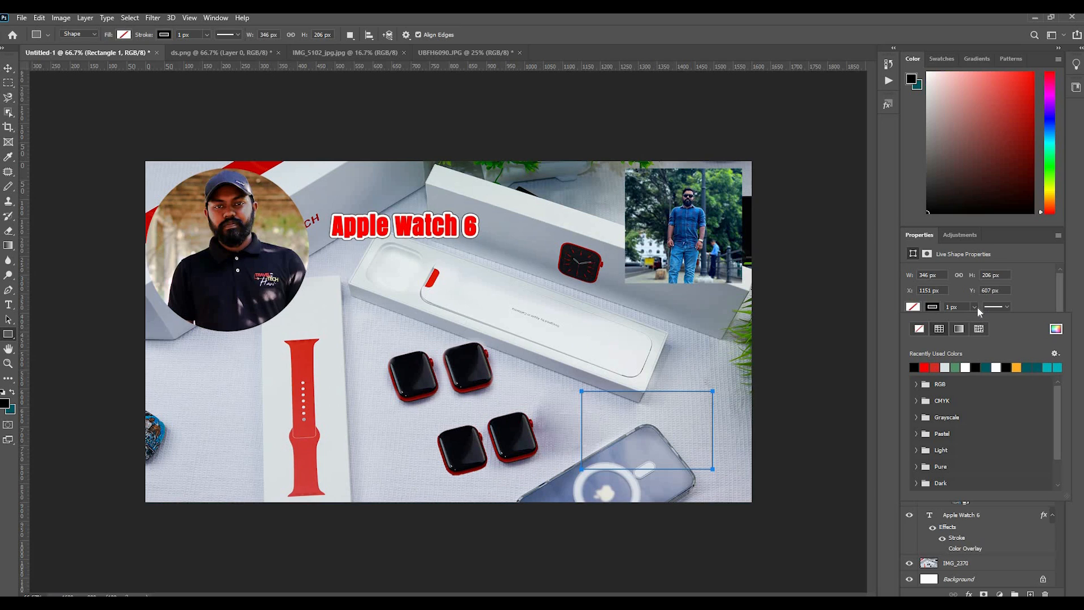
click(975, 307)
click(990, 320)
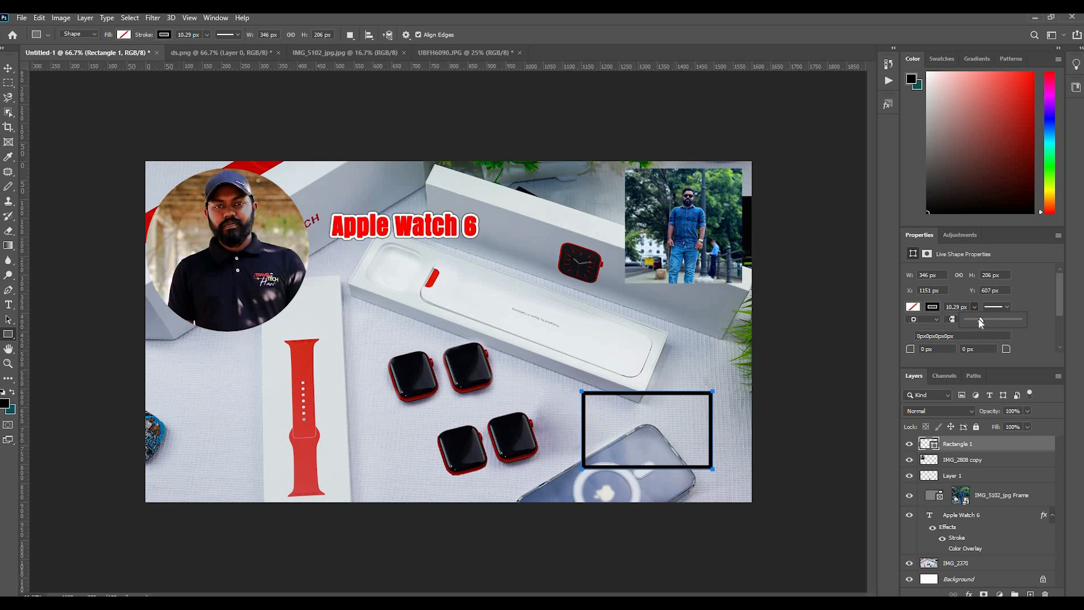
click(1033, 303)
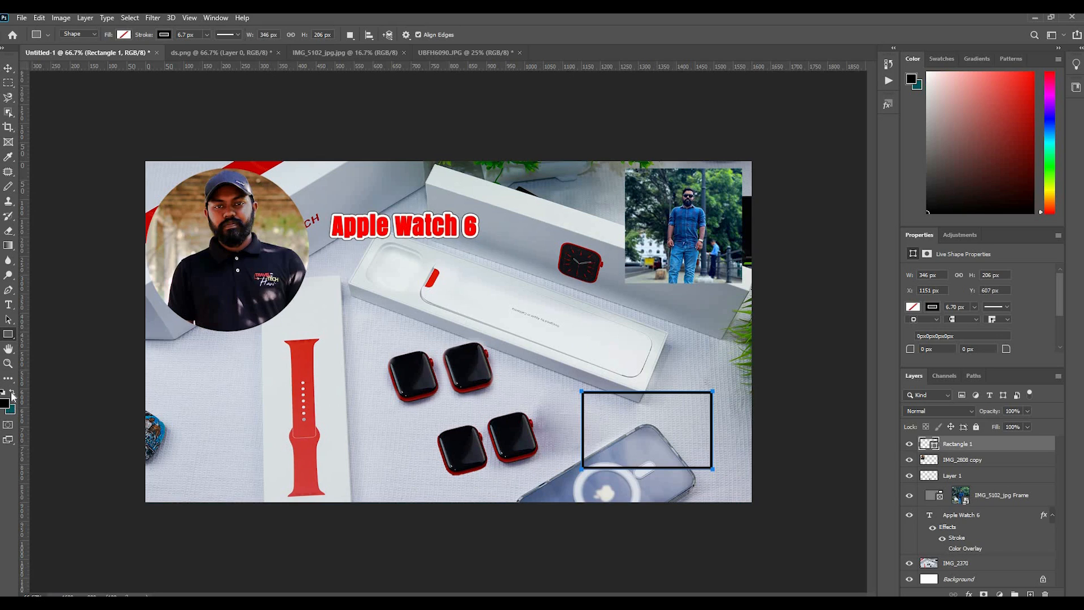
Swap the foreground and background colors back and forth.
click(12, 390)
click(11, 390)
click(12, 390)
click(12, 390)
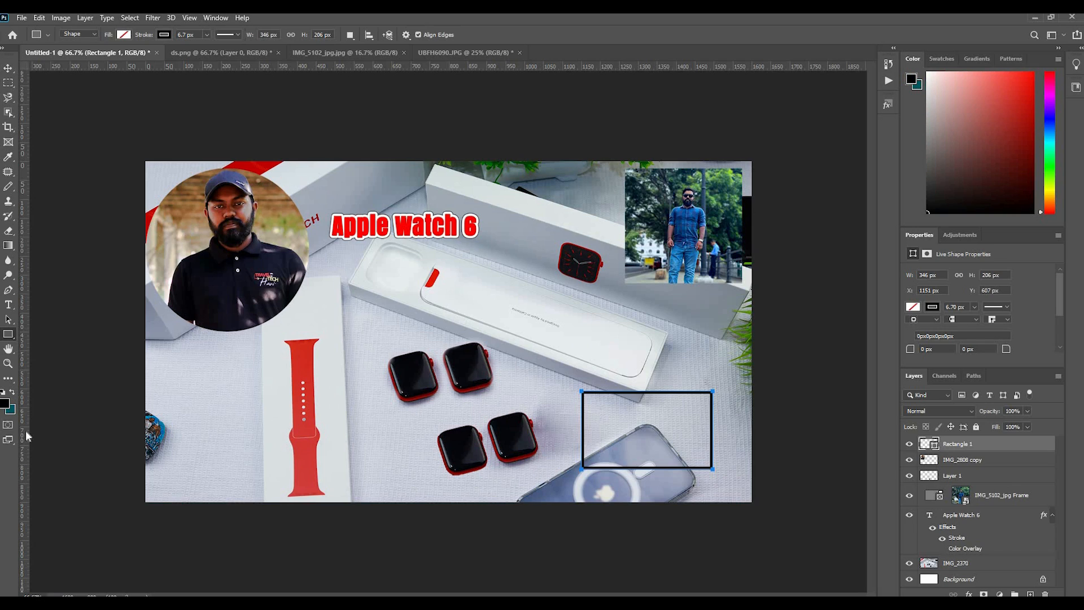